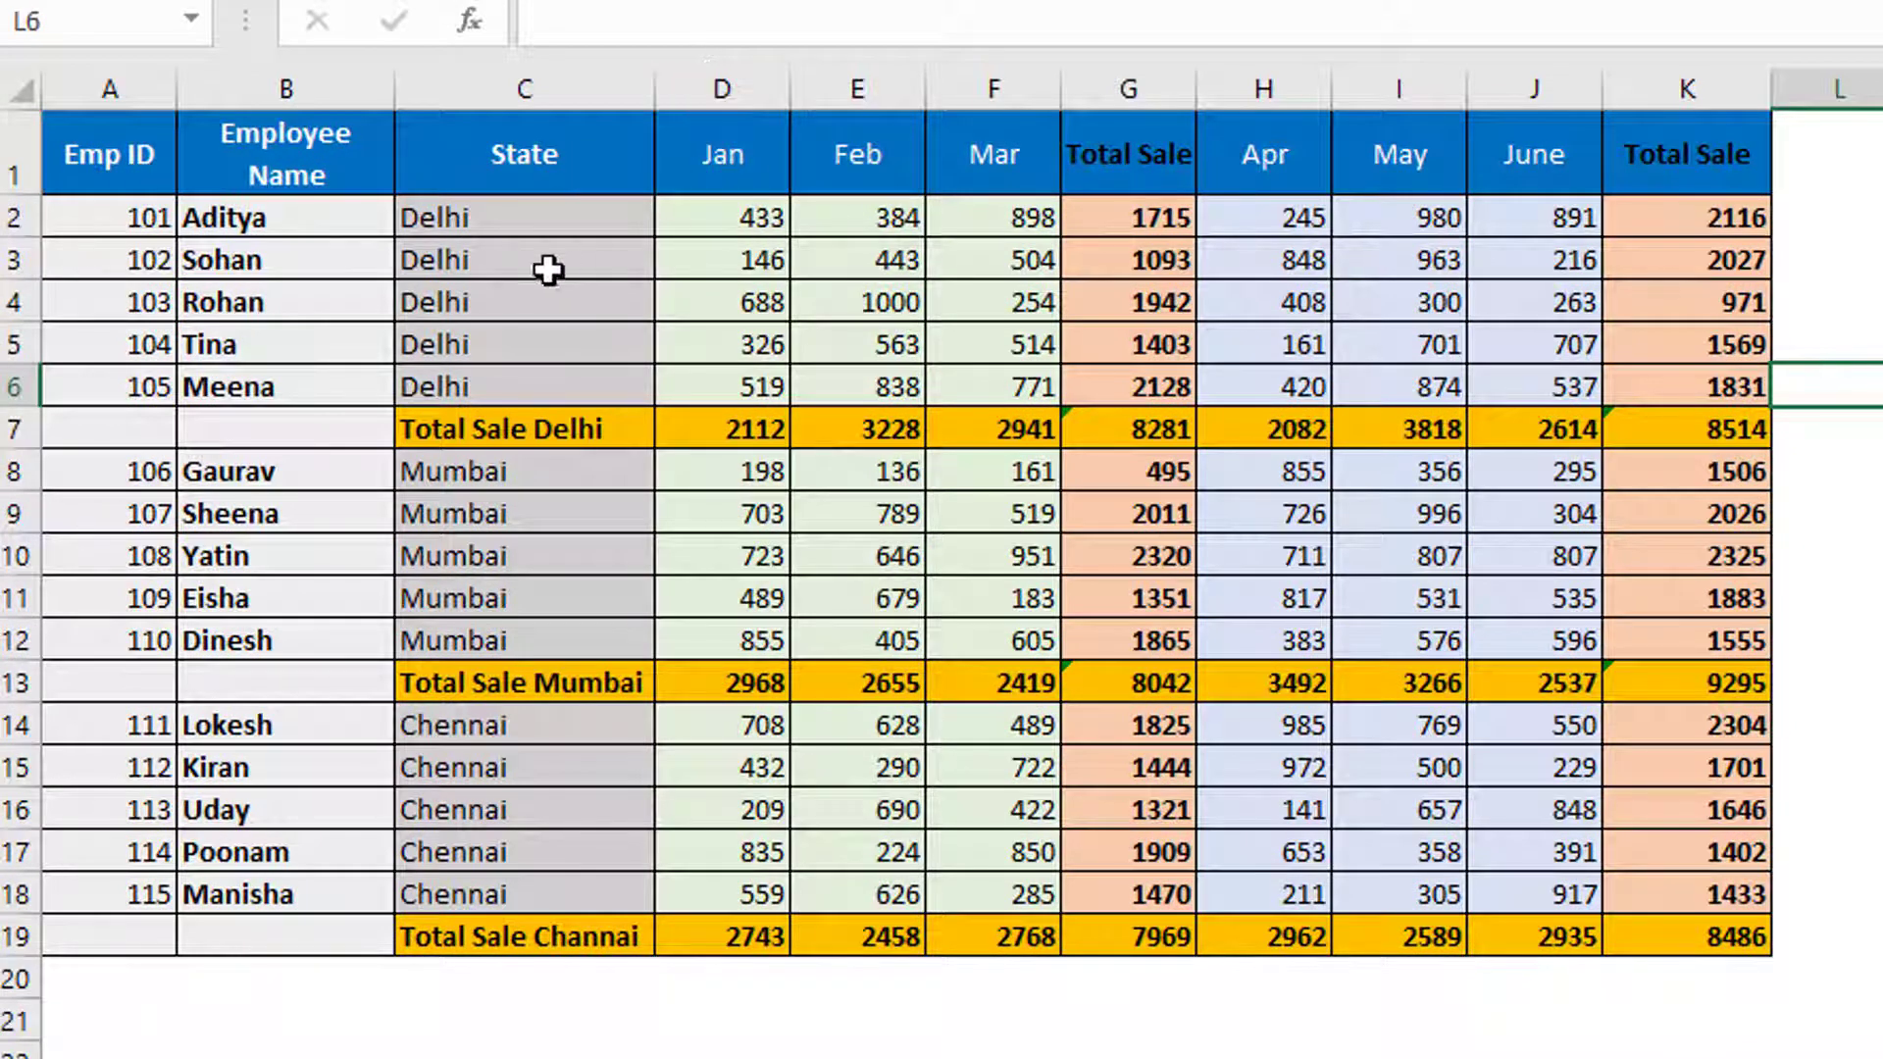
# - Examine the sales table's layout, from the Emp ID, Employee Name and State columns through the monthly and Total Sale columns
pyautogui.click(142, 150)
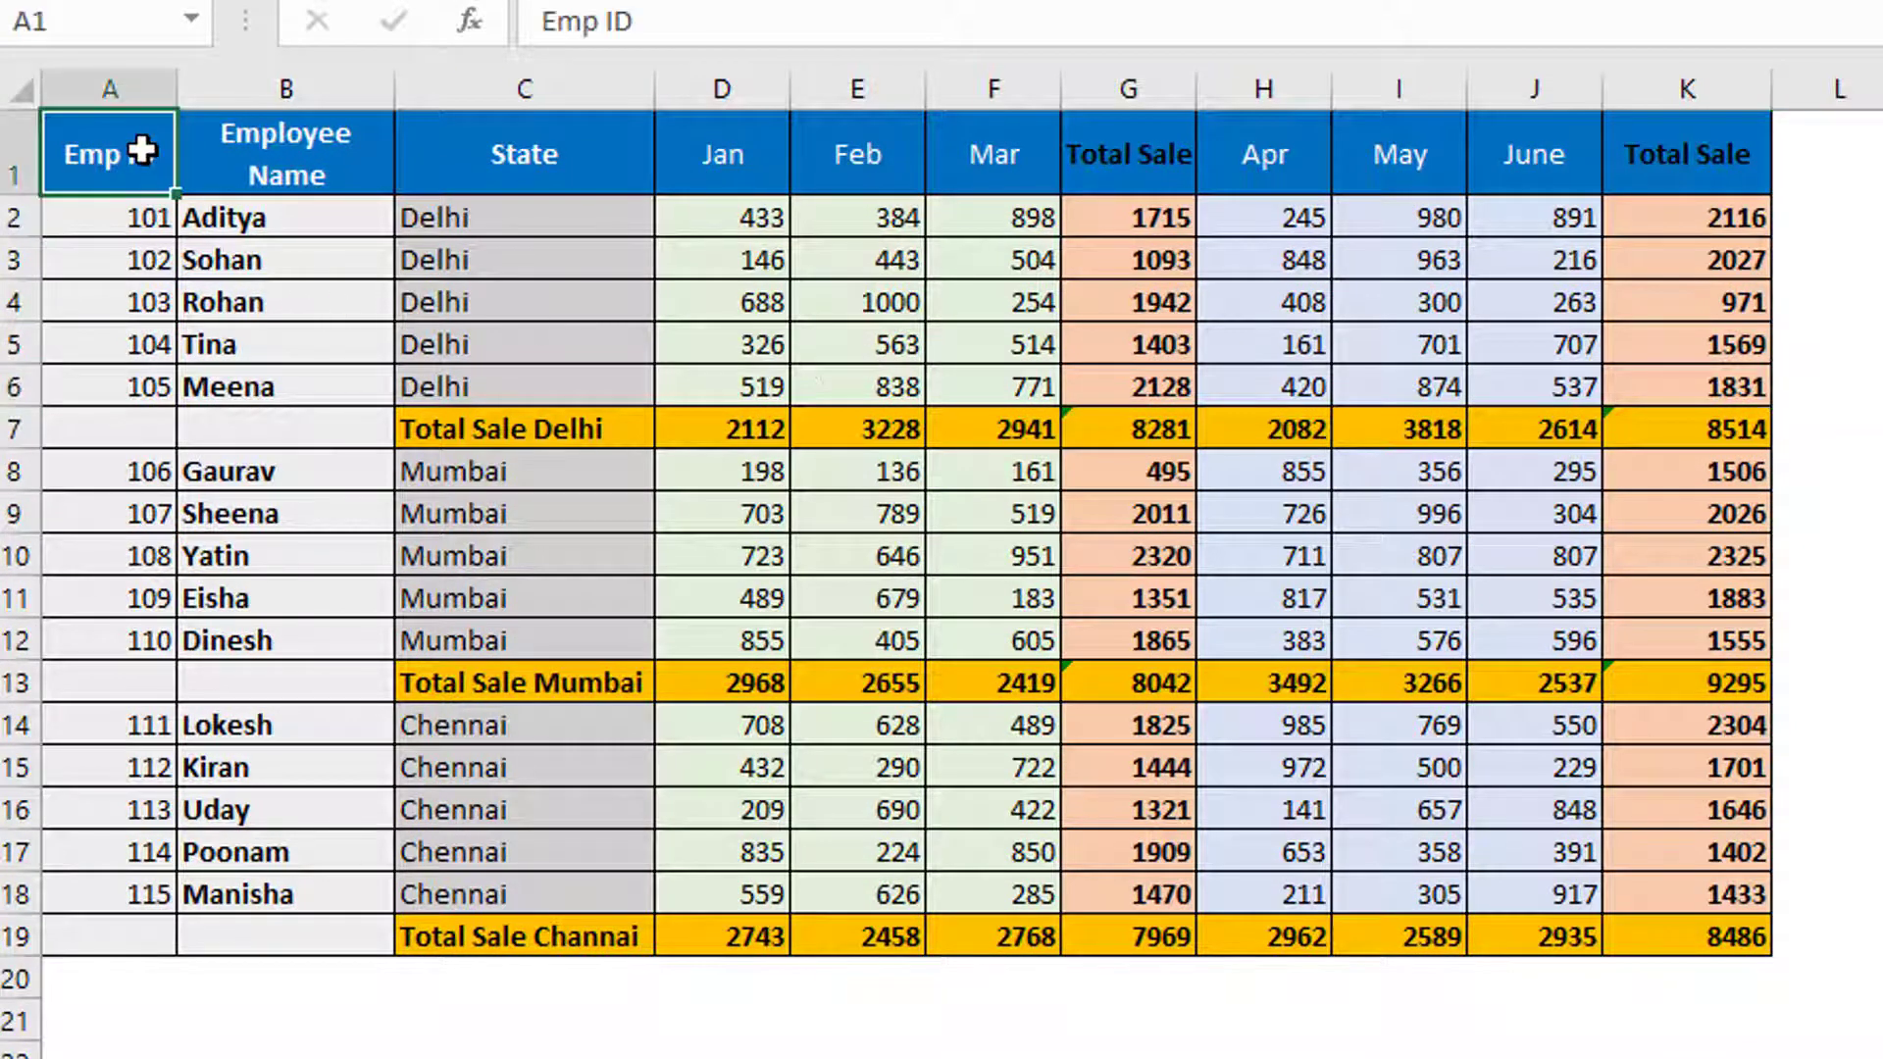
pyautogui.click(269, 162)
pyautogui.moveTo(485, 161); pyautogui.dragTo(559, 897)
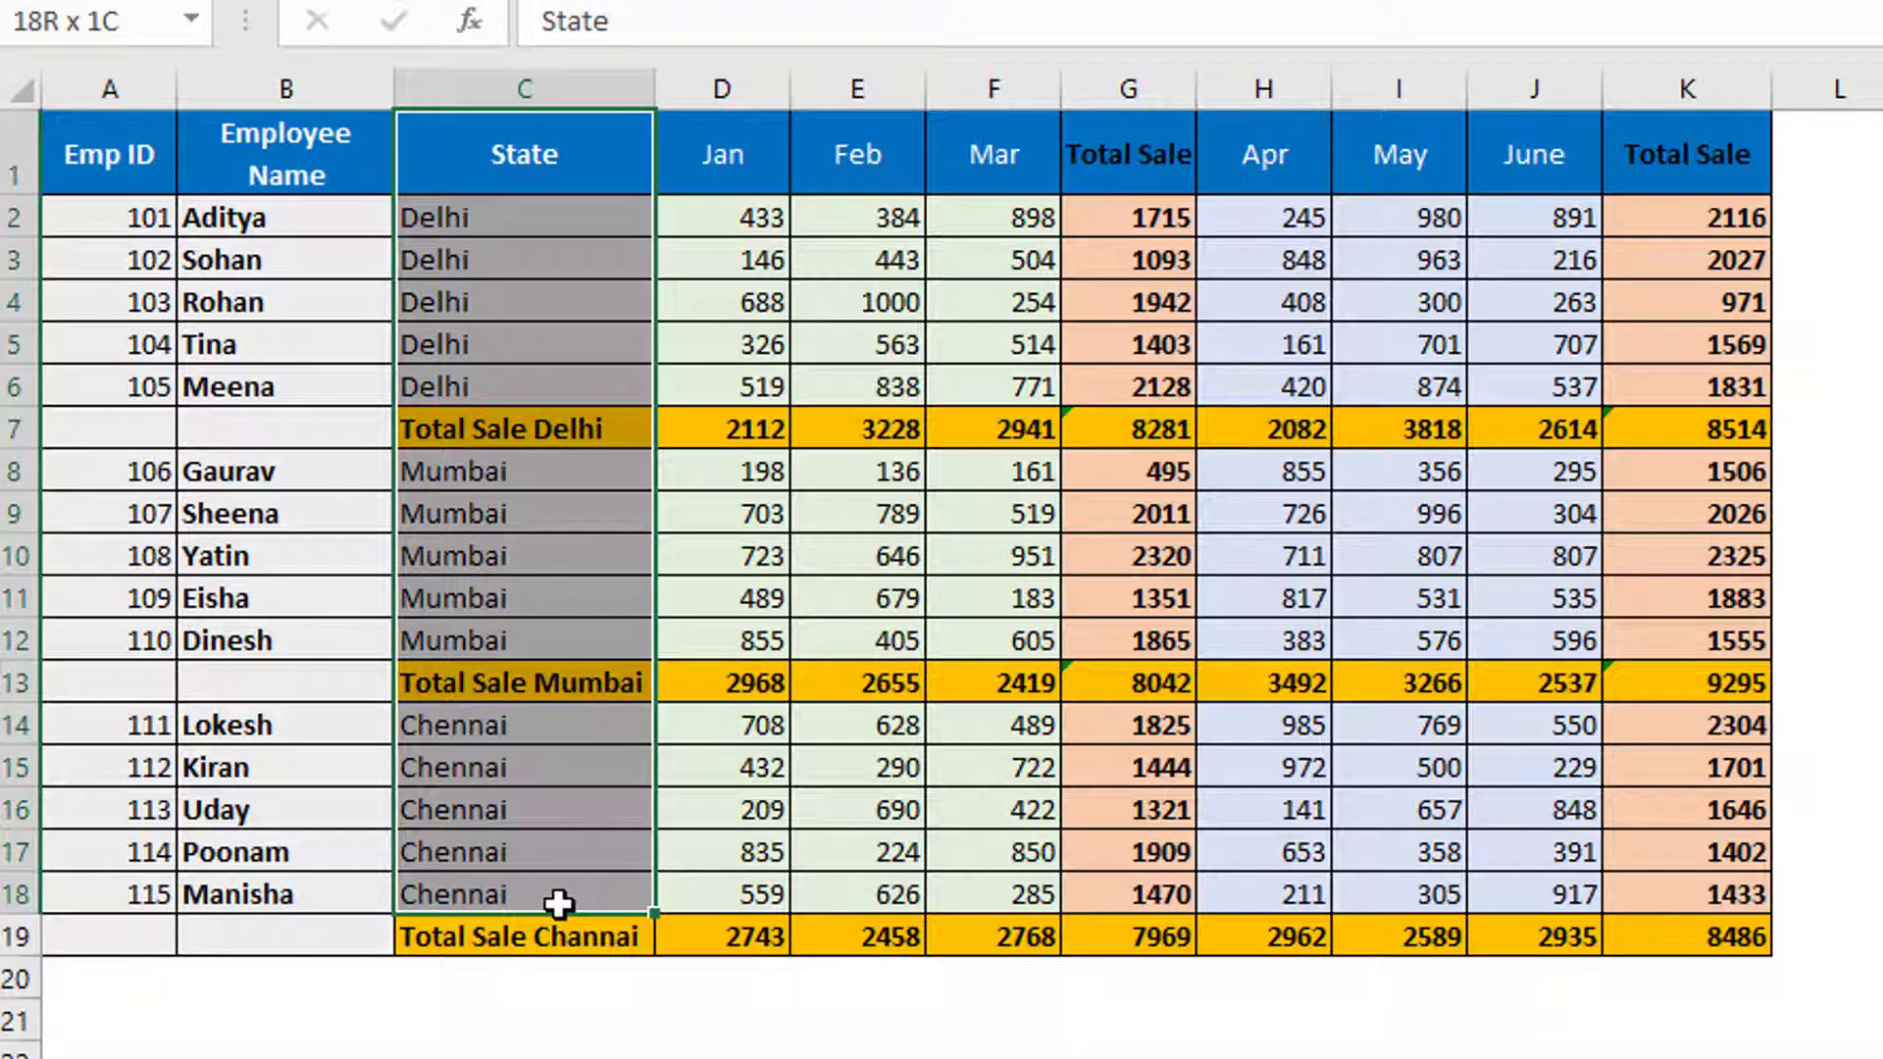
pyautogui.click(728, 177)
pyautogui.press('Right')
pyautogui.press('Right')
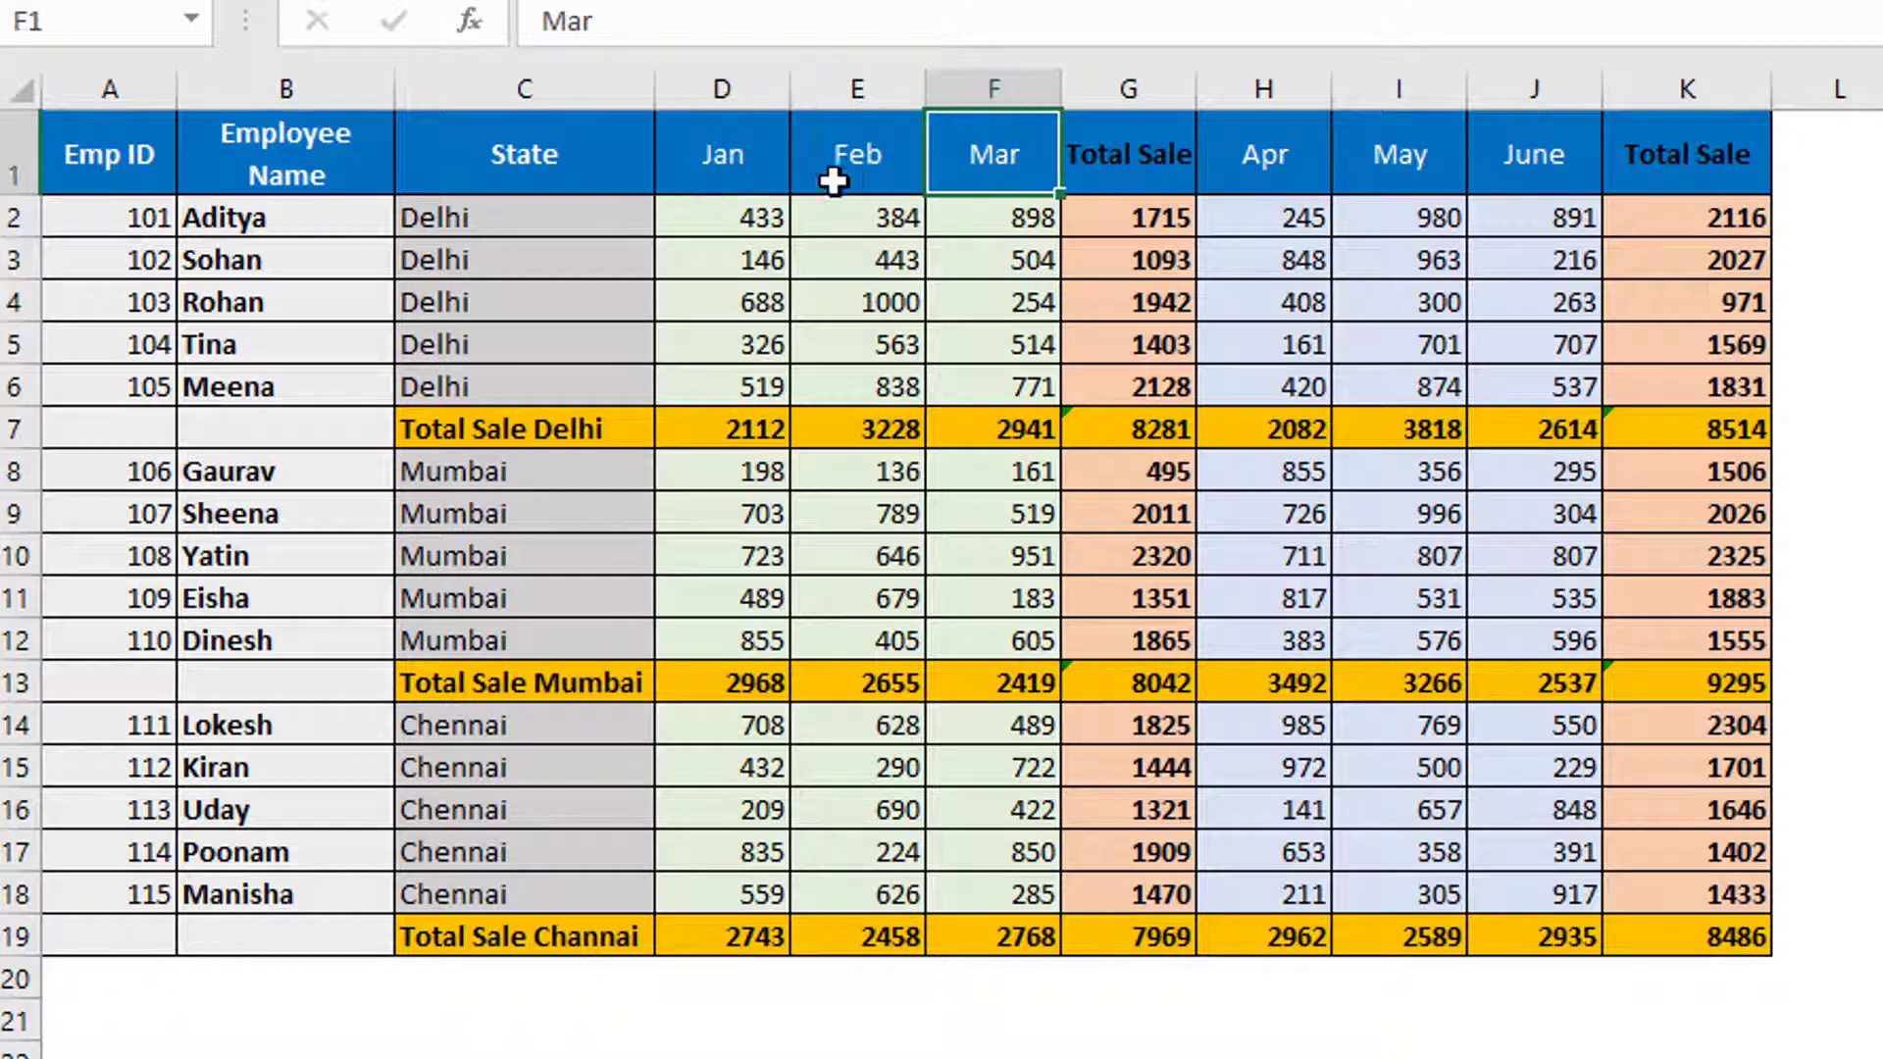
pyautogui.moveTo(731, 162); pyautogui.dragTo(980, 770)
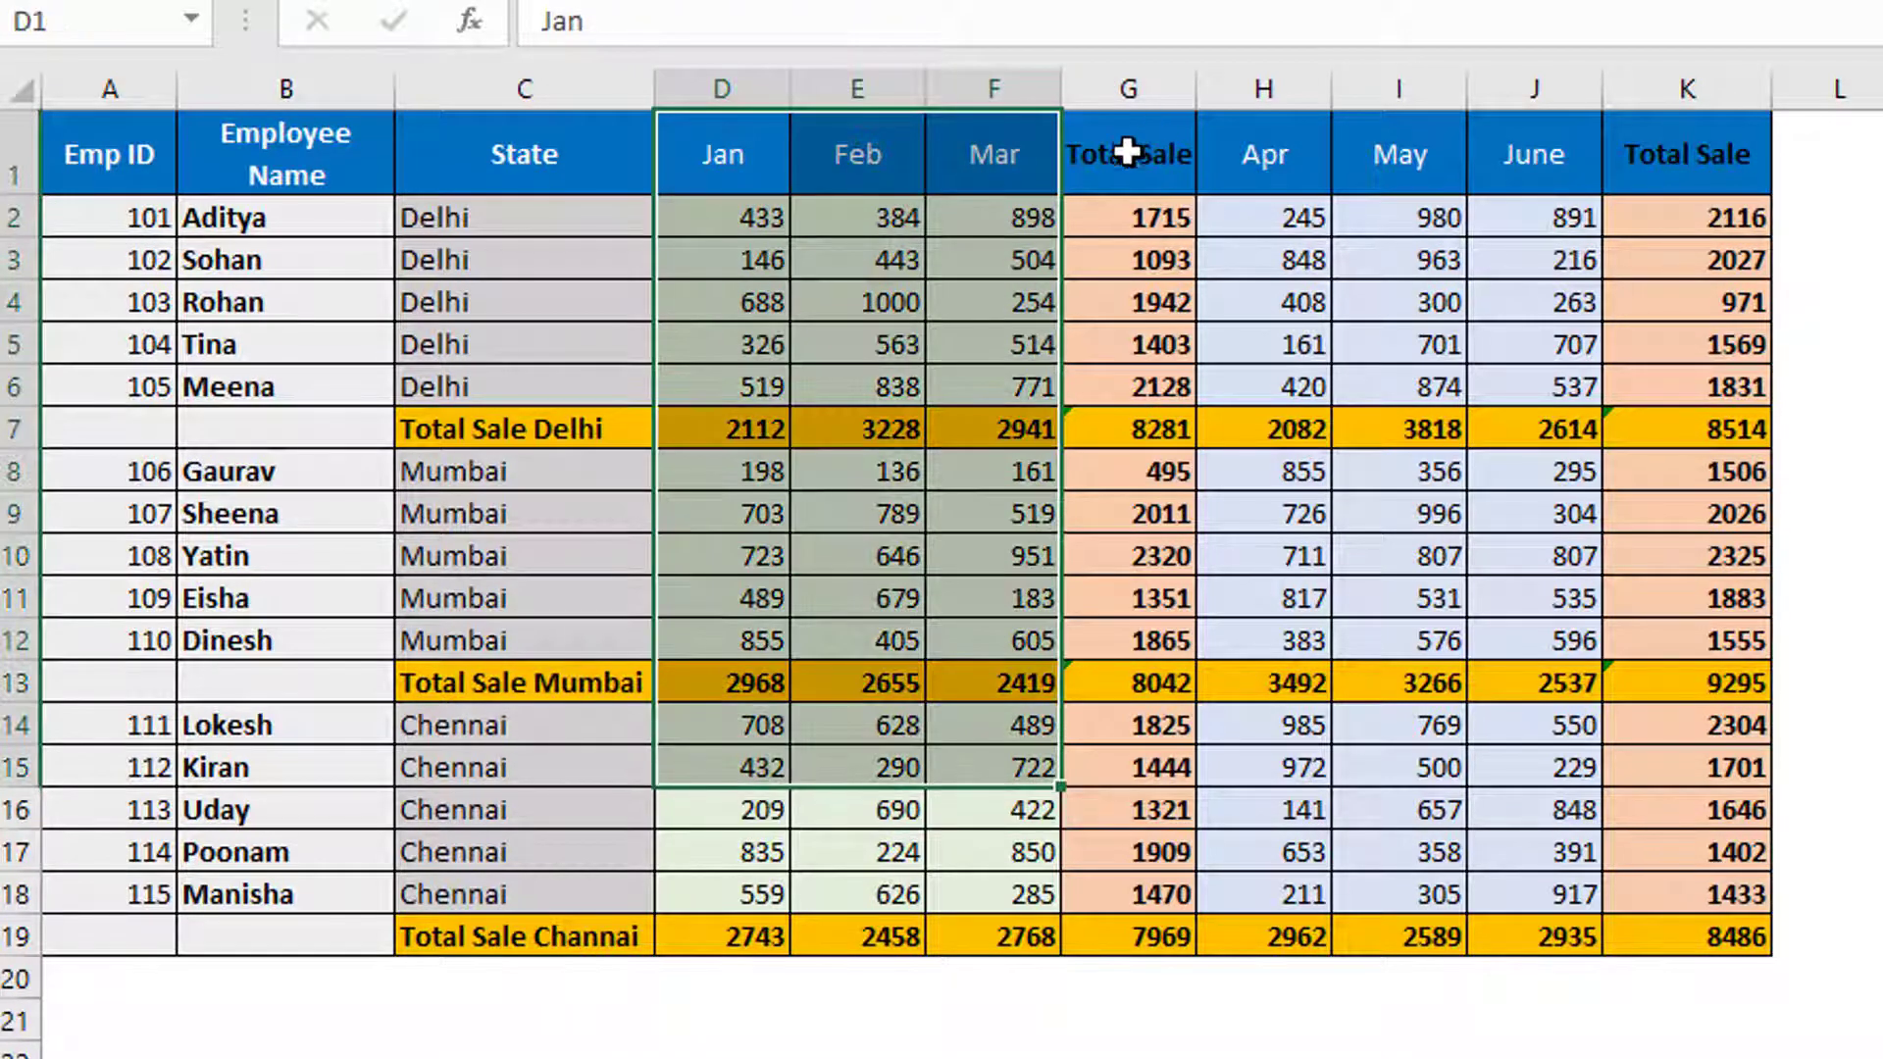
pyautogui.moveTo(1128, 152); pyautogui.dragTo(1137, 429)
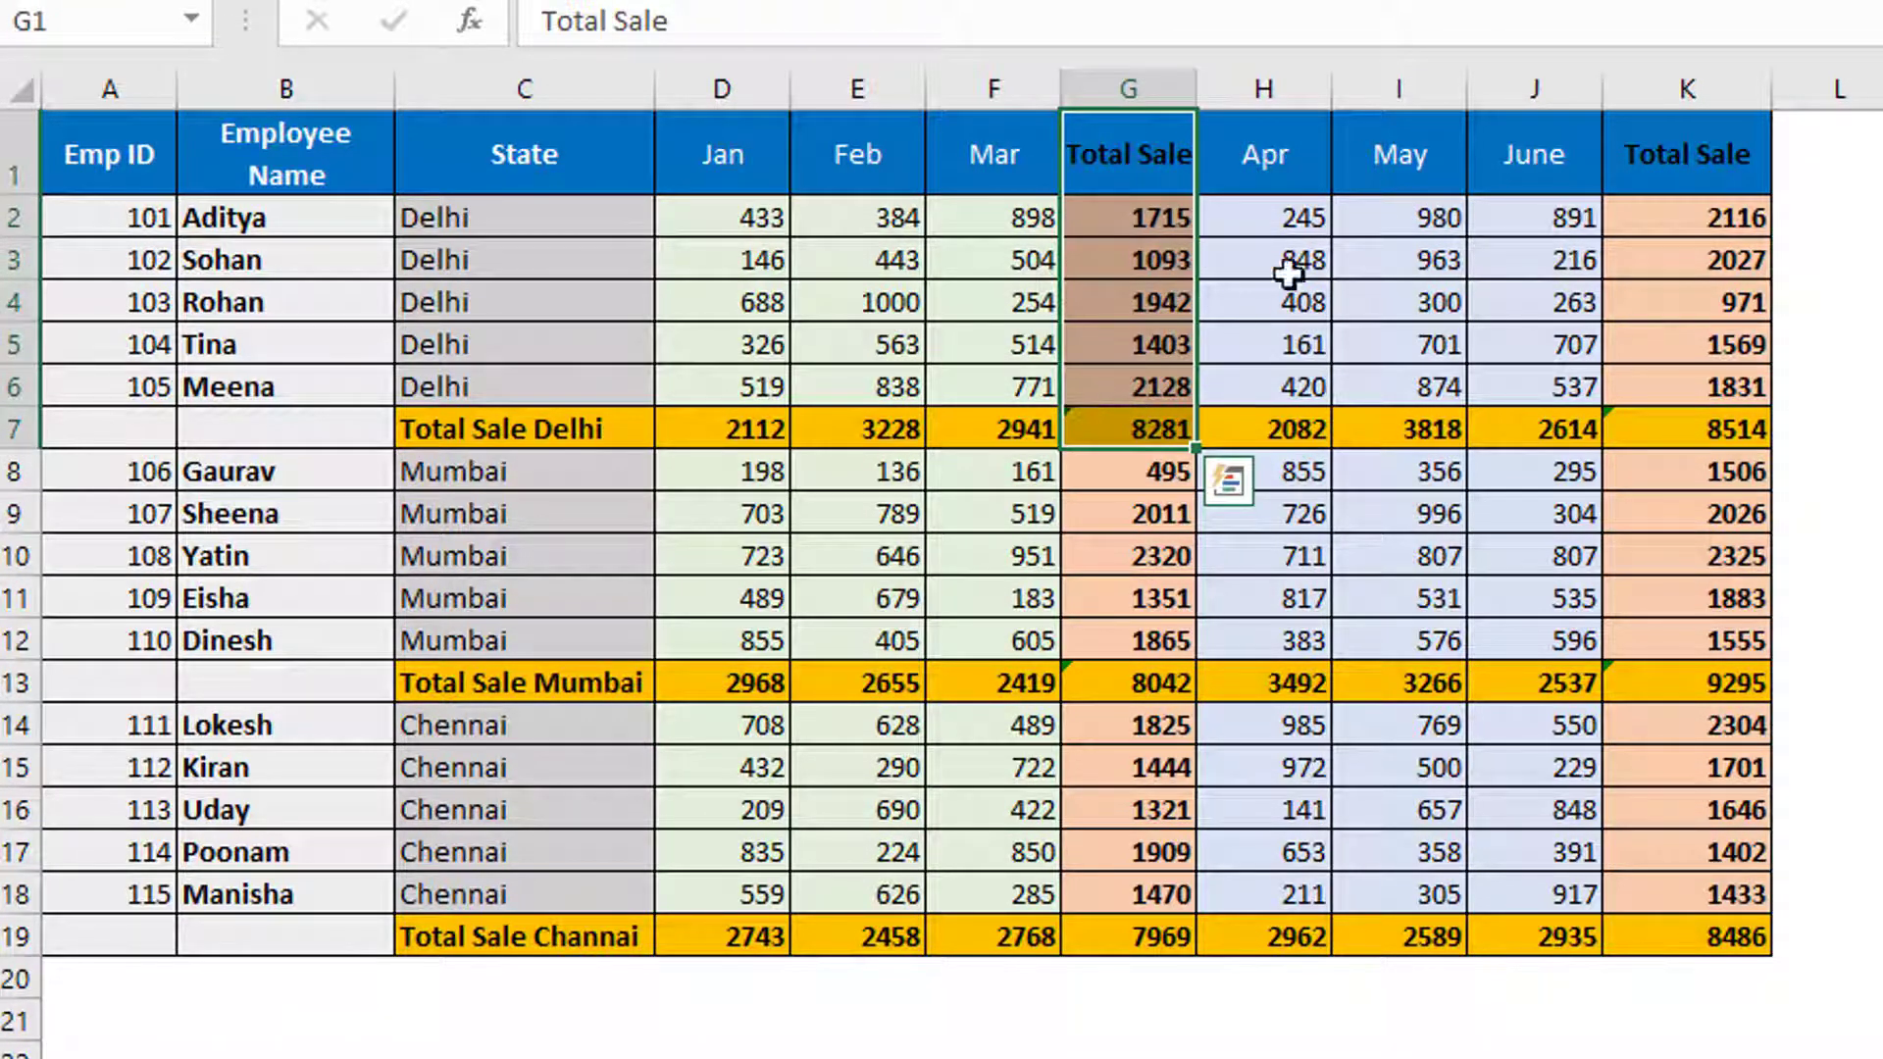
pyautogui.click(1275, 174)
pyautogui.click(1563, 174)
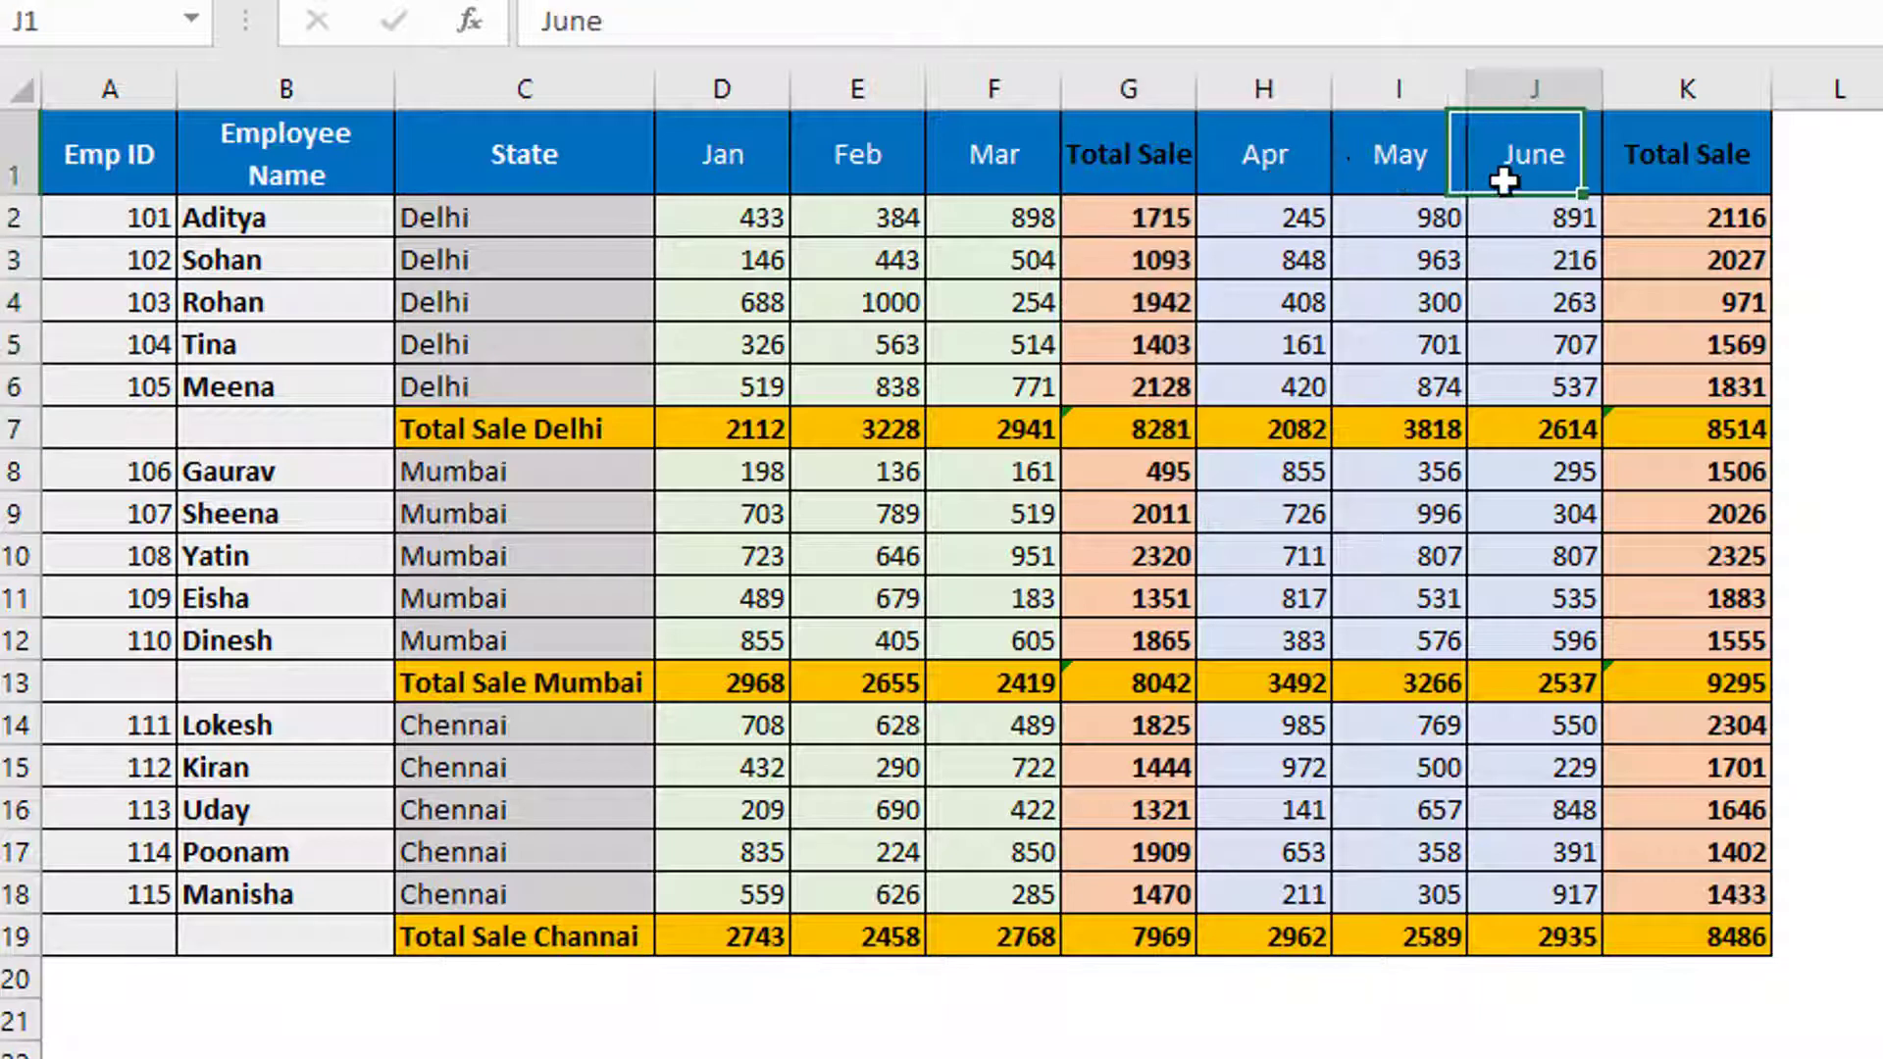
pyautogui.moveTo(1265, 167); pyautogui.dragTo(1560, 637)
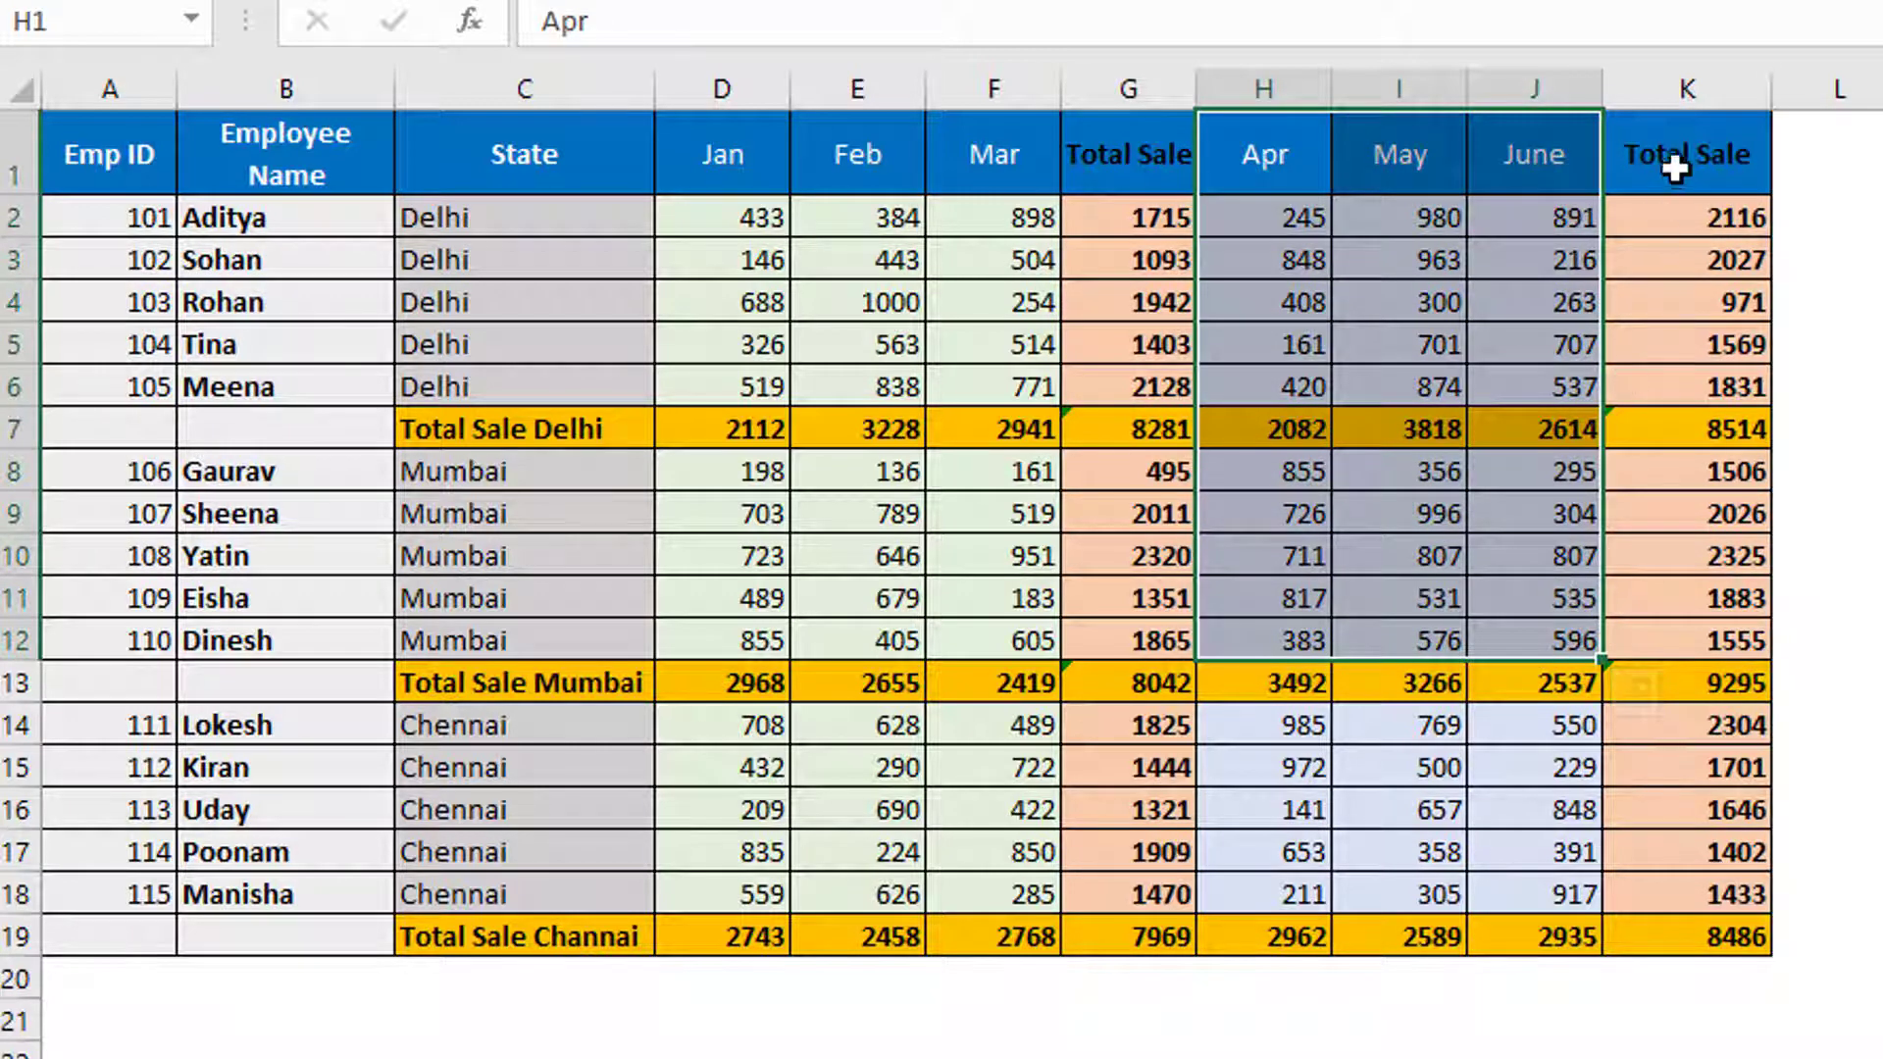
pyautogui.moveTo(1681, 160); pyautogui.dragTo(1667, 726)
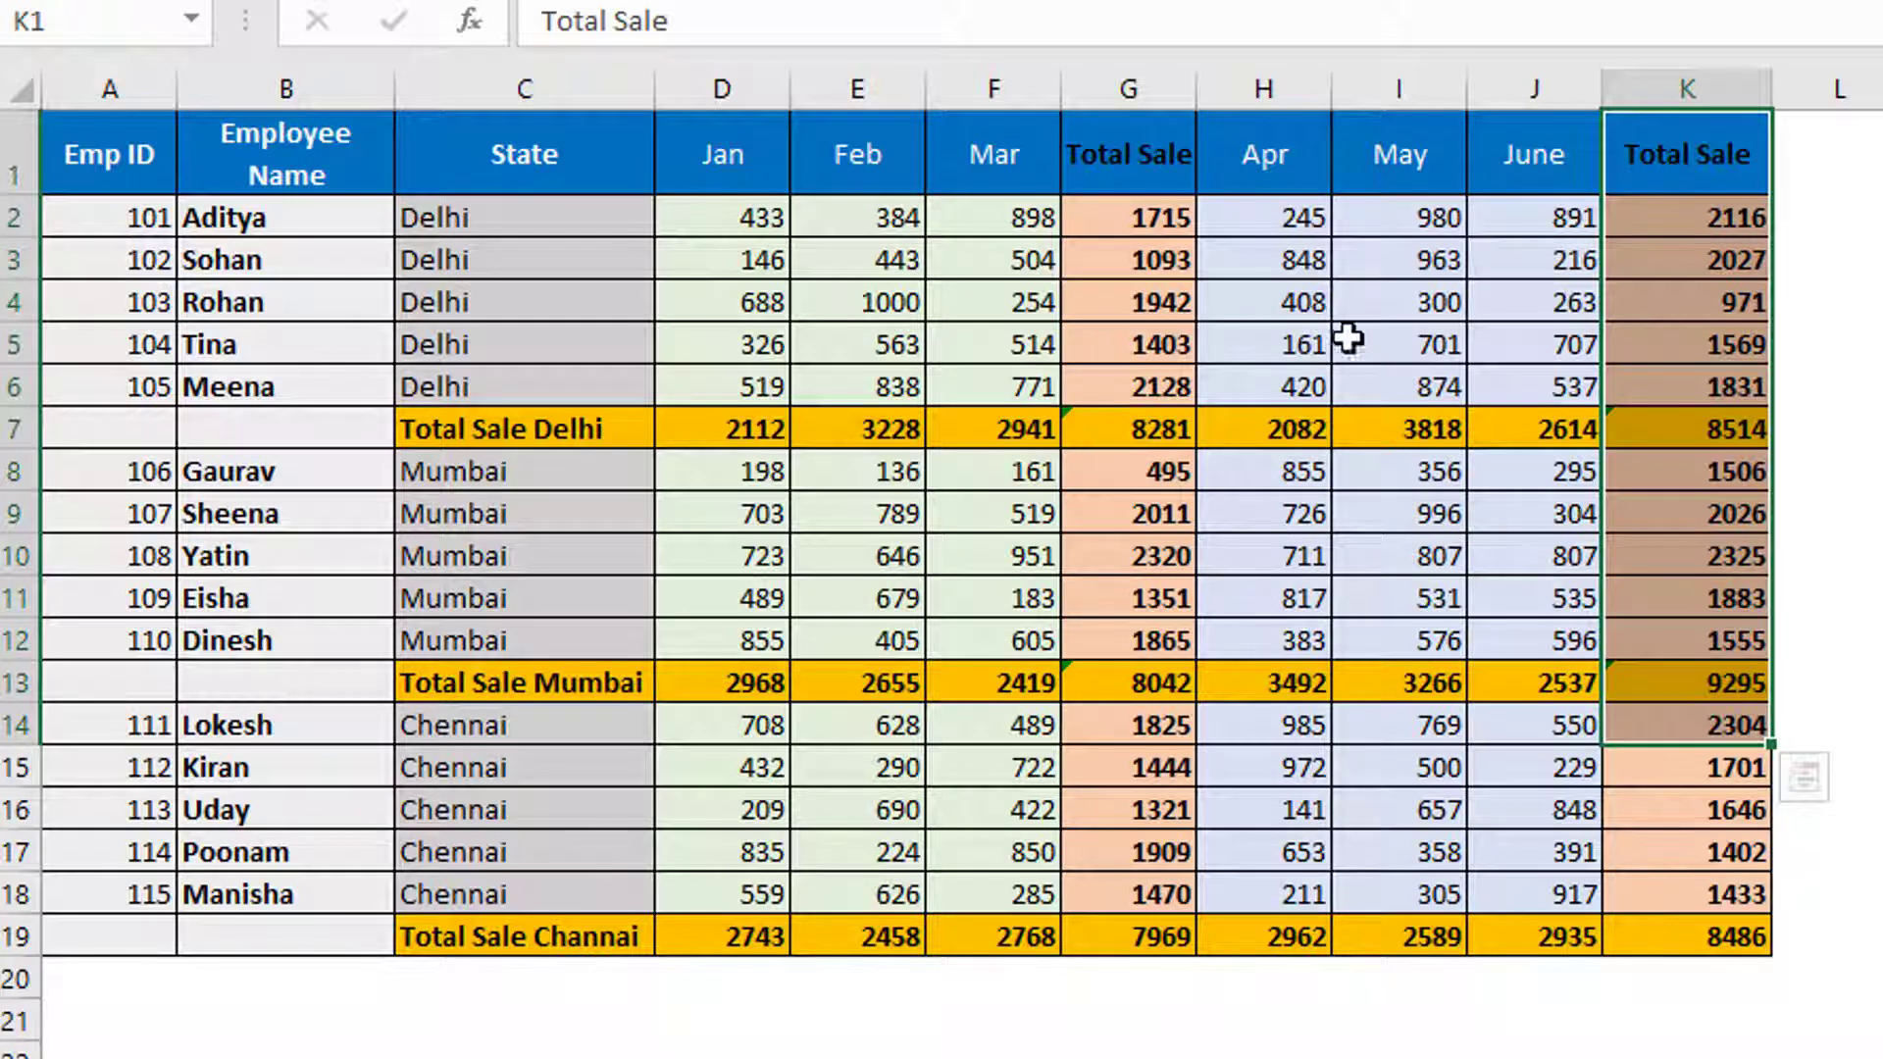
# - Group the Jan to Mar columns (D:F), and check the group by collapsing and expanding it twice
pyautogui.moveTo(743, 86); pyautogui.dragTo(981, 80)
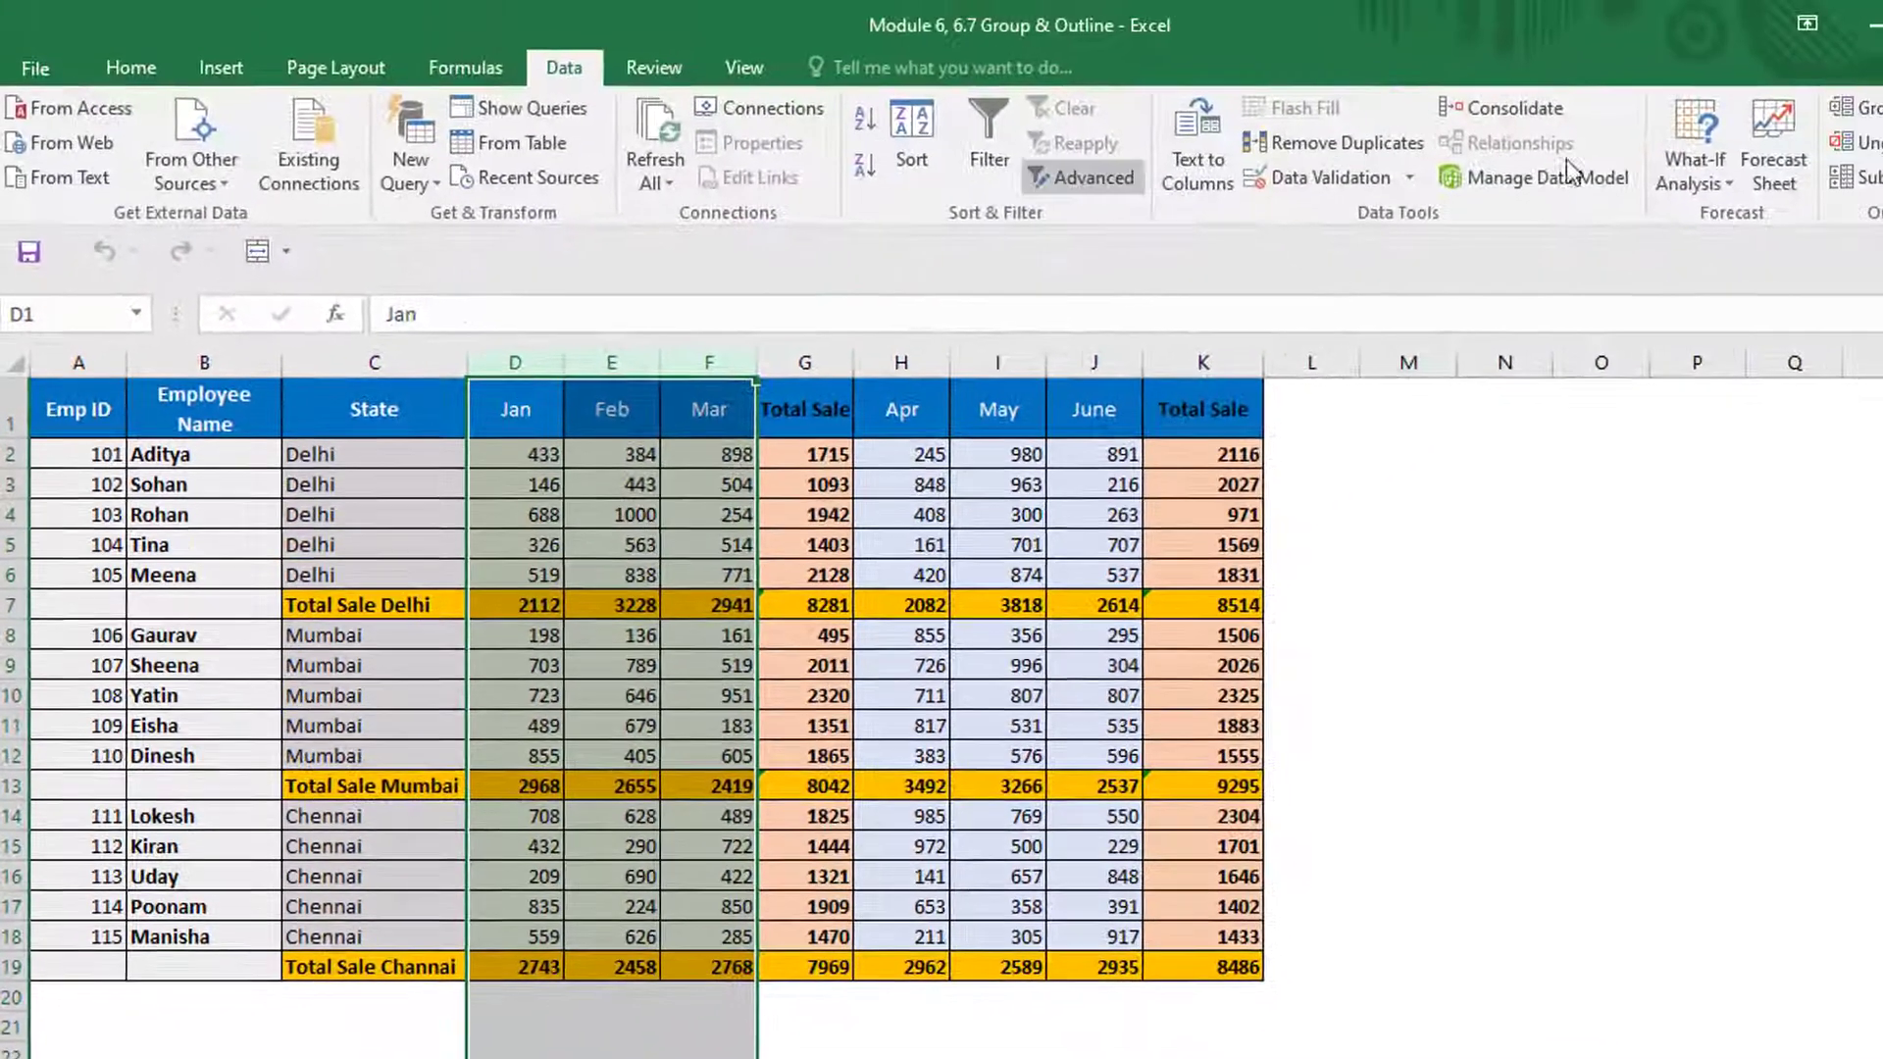
pyautogui.click(1872, 108)
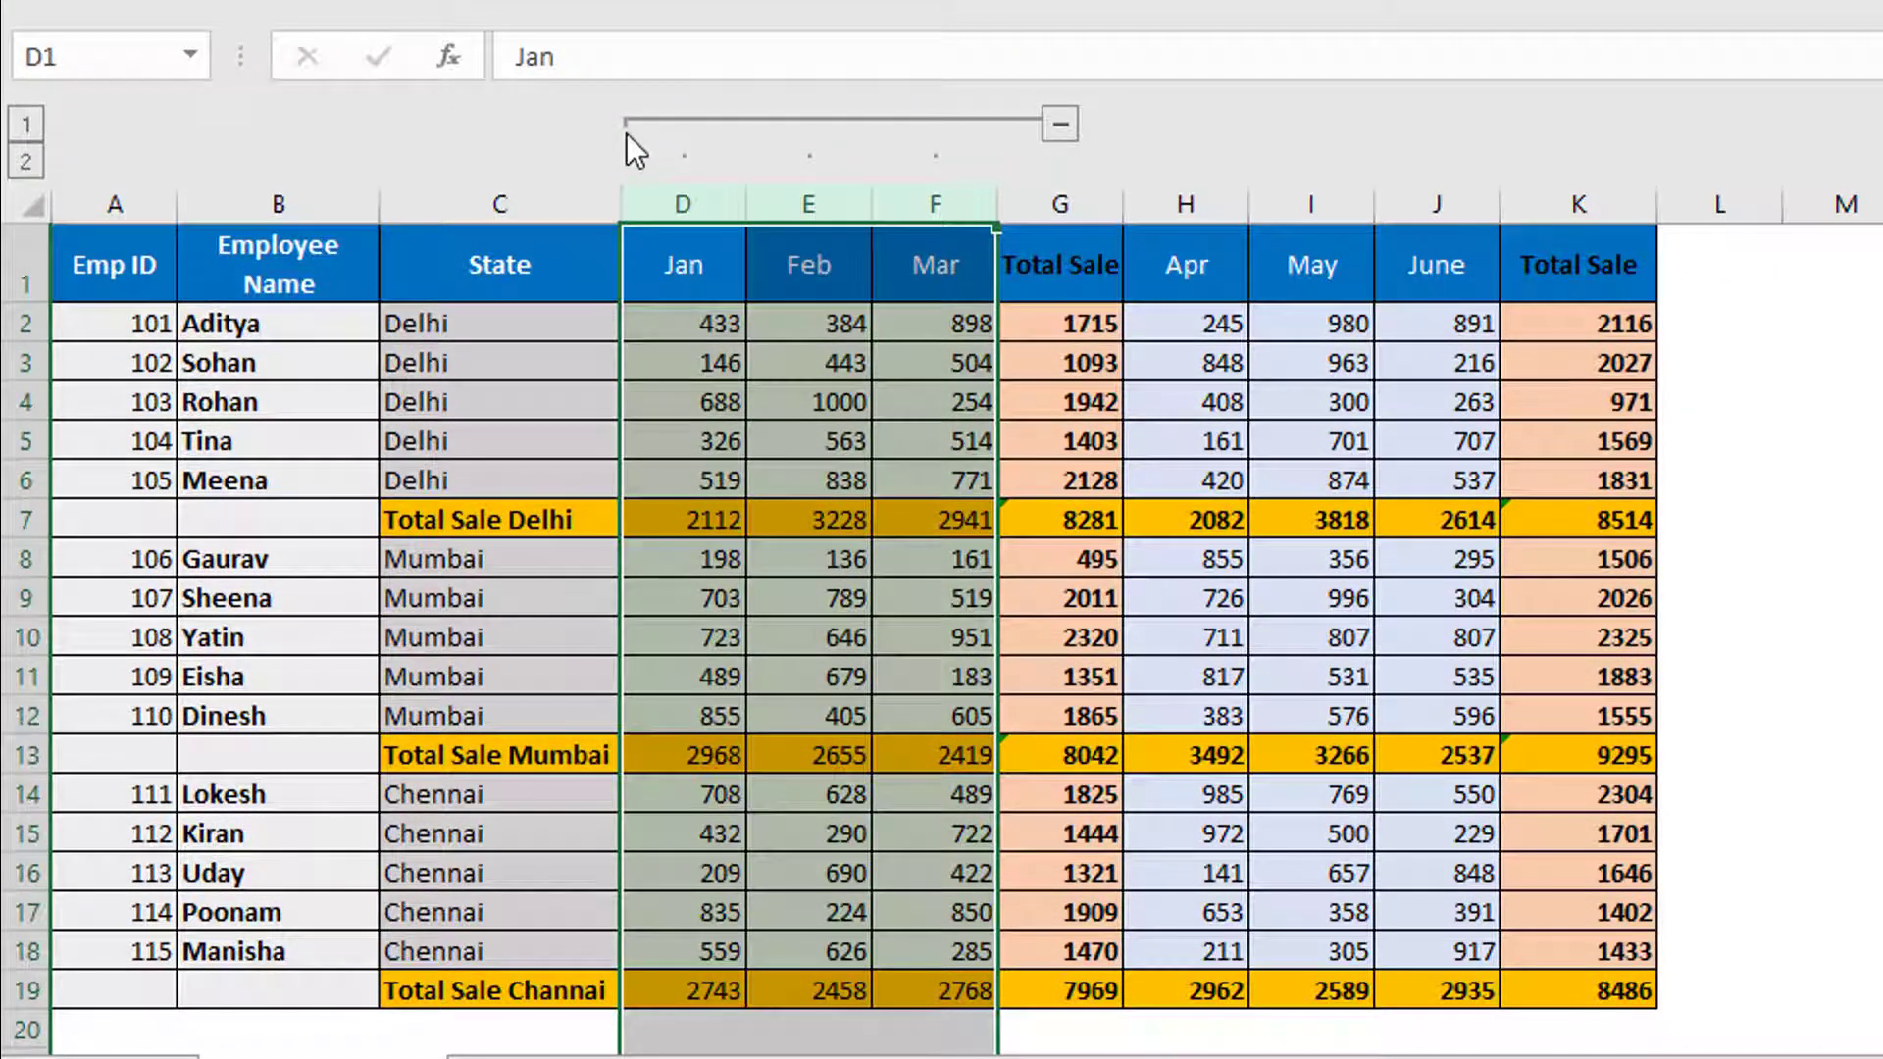
pyautogui.click(1059, 124)
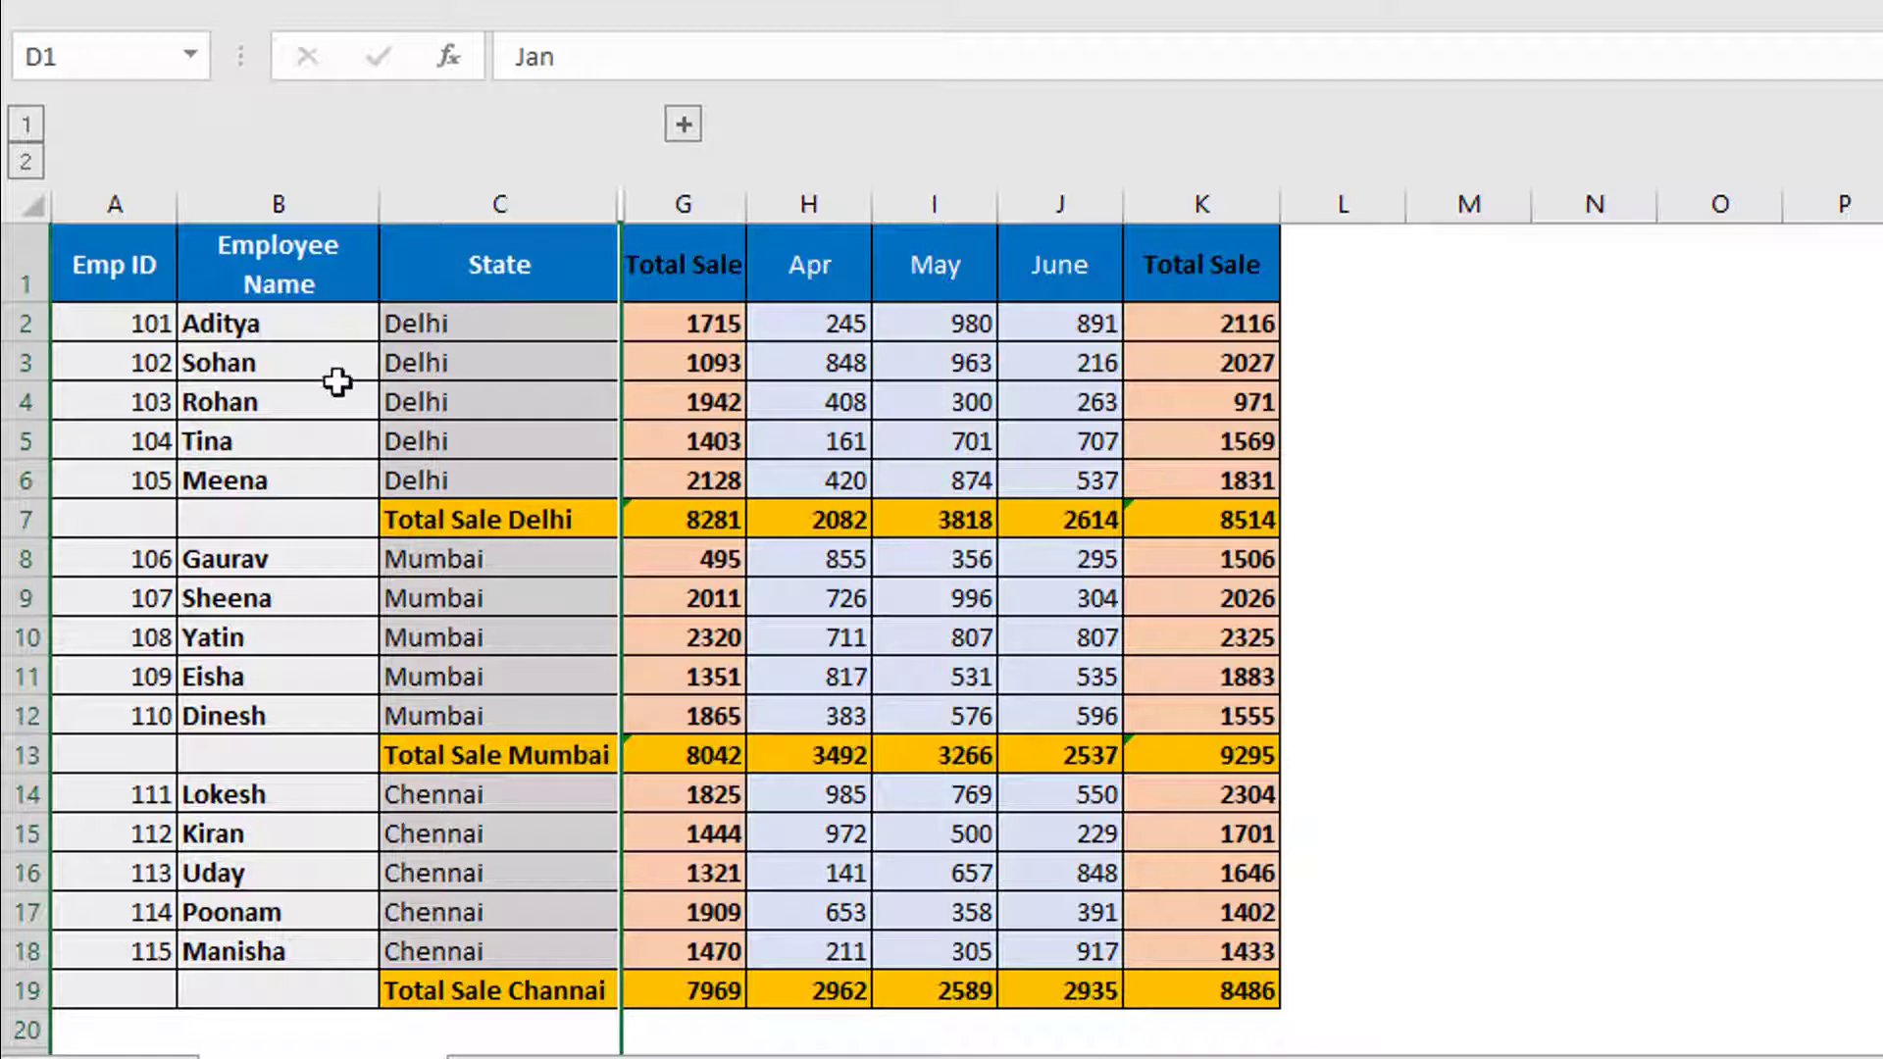
pyautogui.click(707, 327)
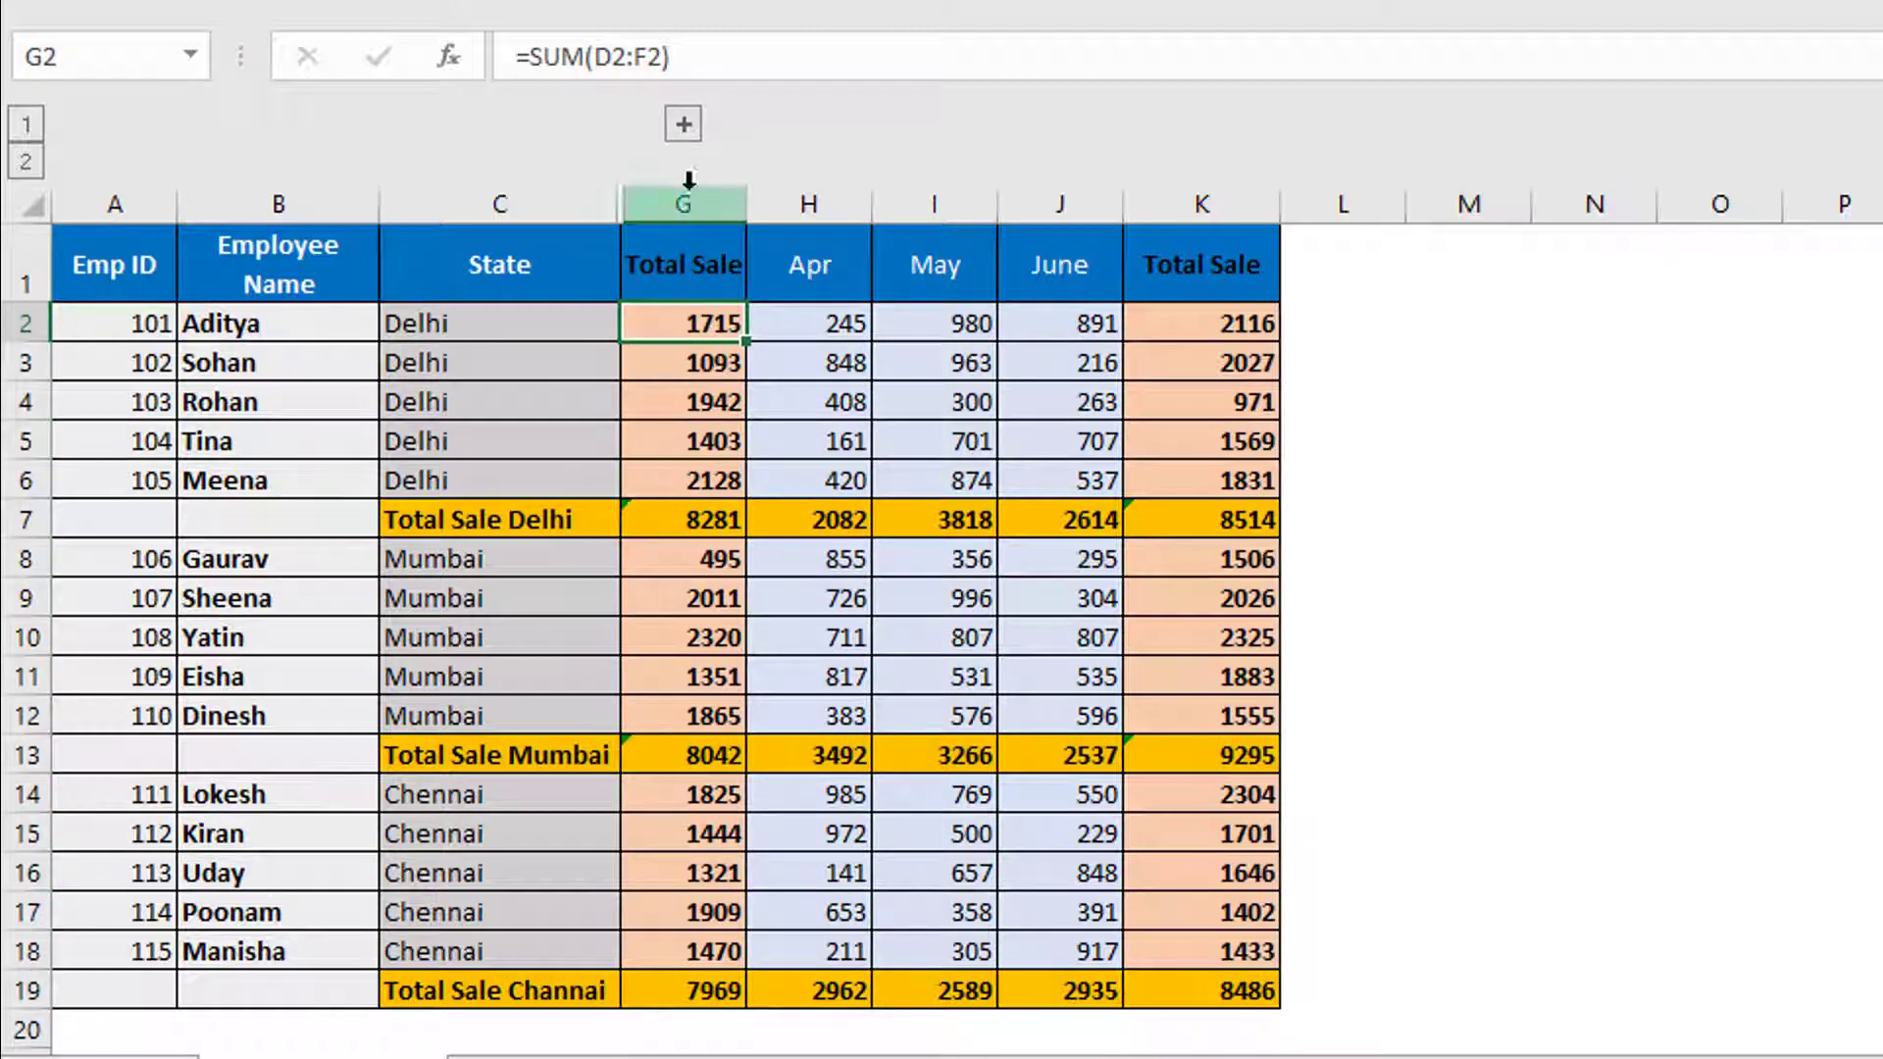
pyautogui.click(683, 124)
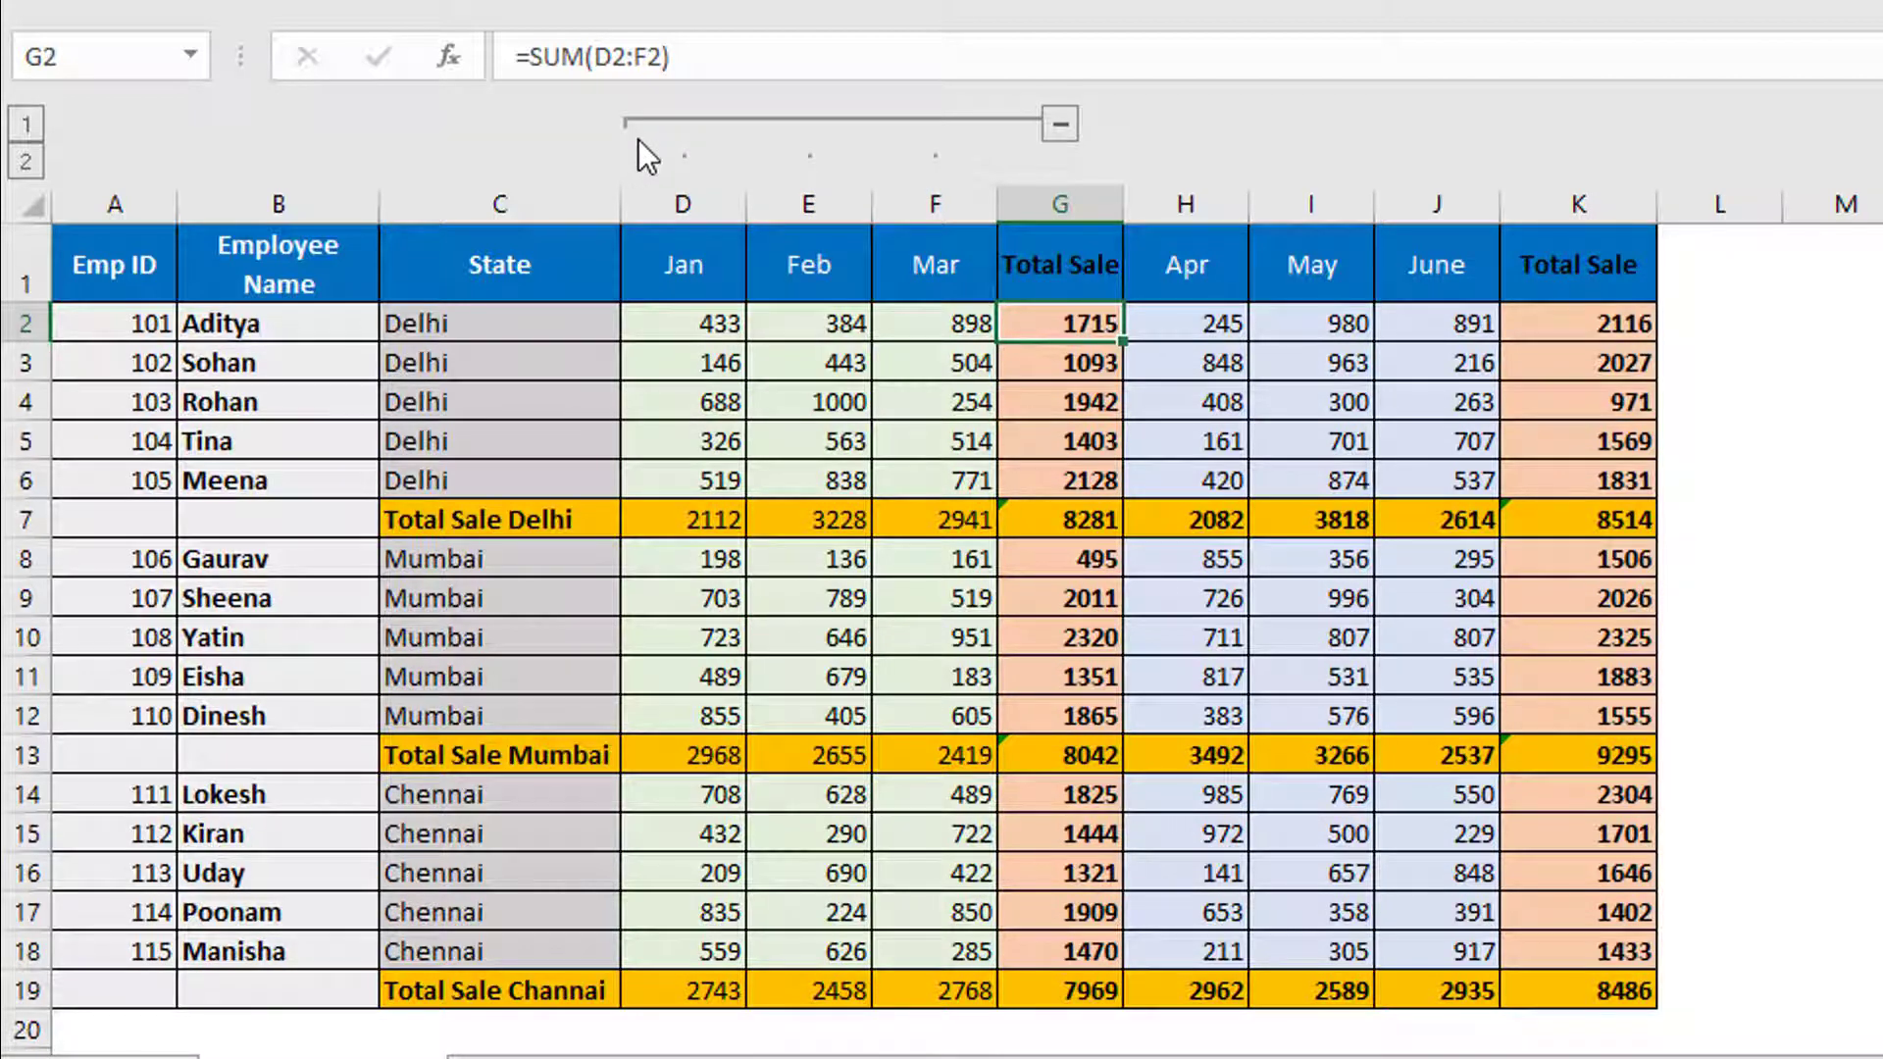
pyautogui.click(1060, 126)
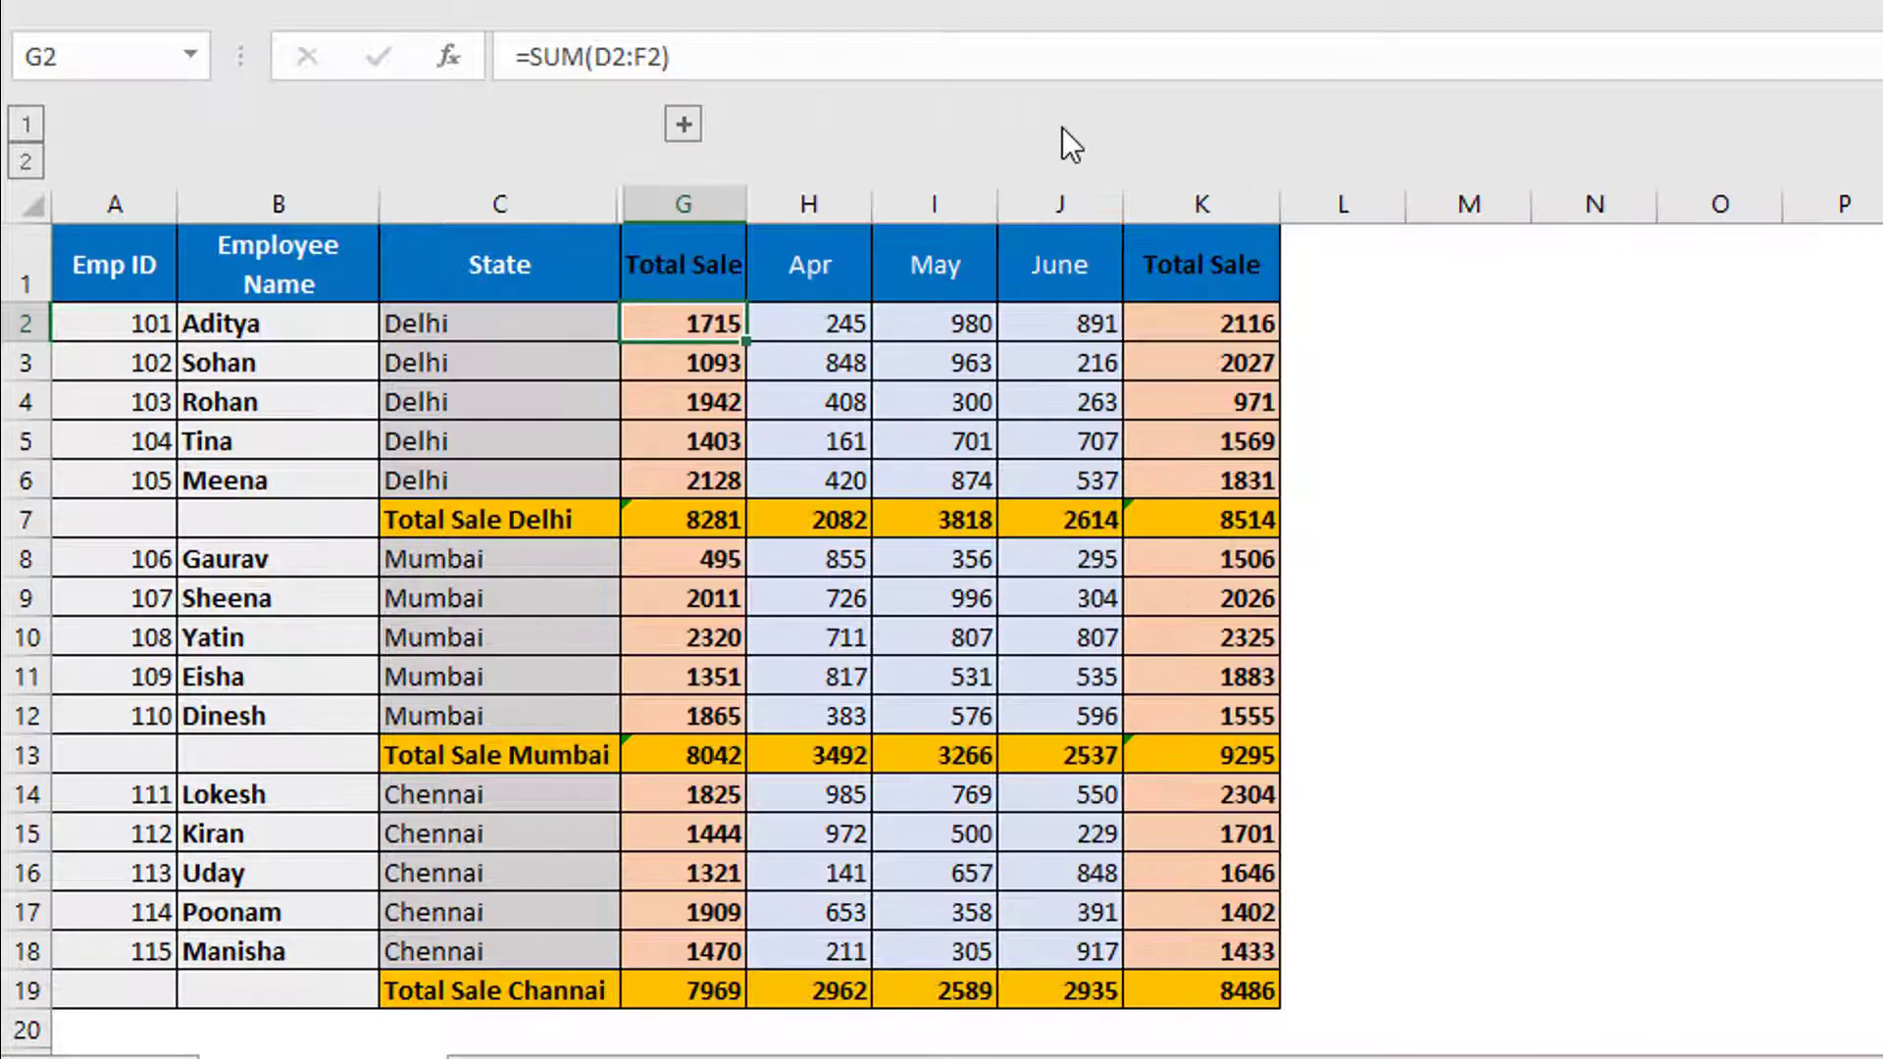
pyautogui.click(685, 127)
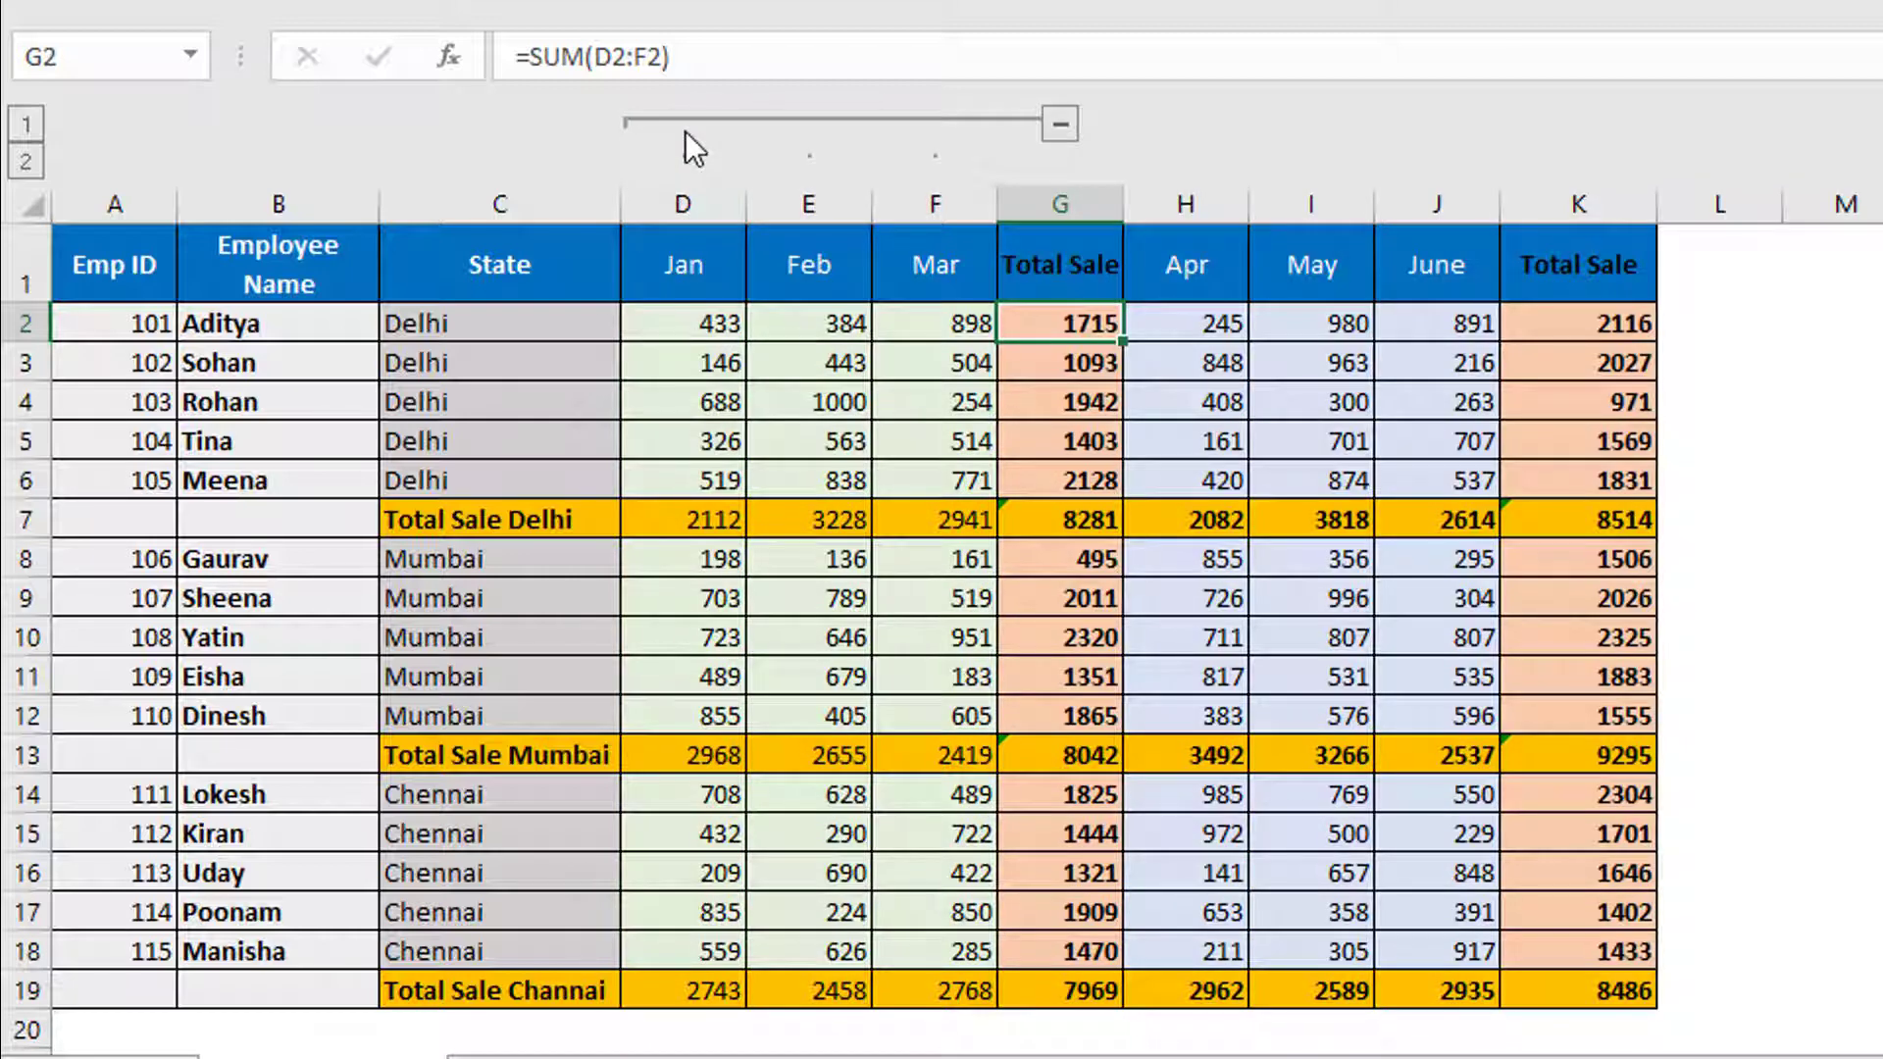
# - Group the Apr to June columns (H:J), and group the Delhi employee rows 2 to 6
pyautogui.moveTo(1182, 206); pyautogui.dragTo(1423, 204)
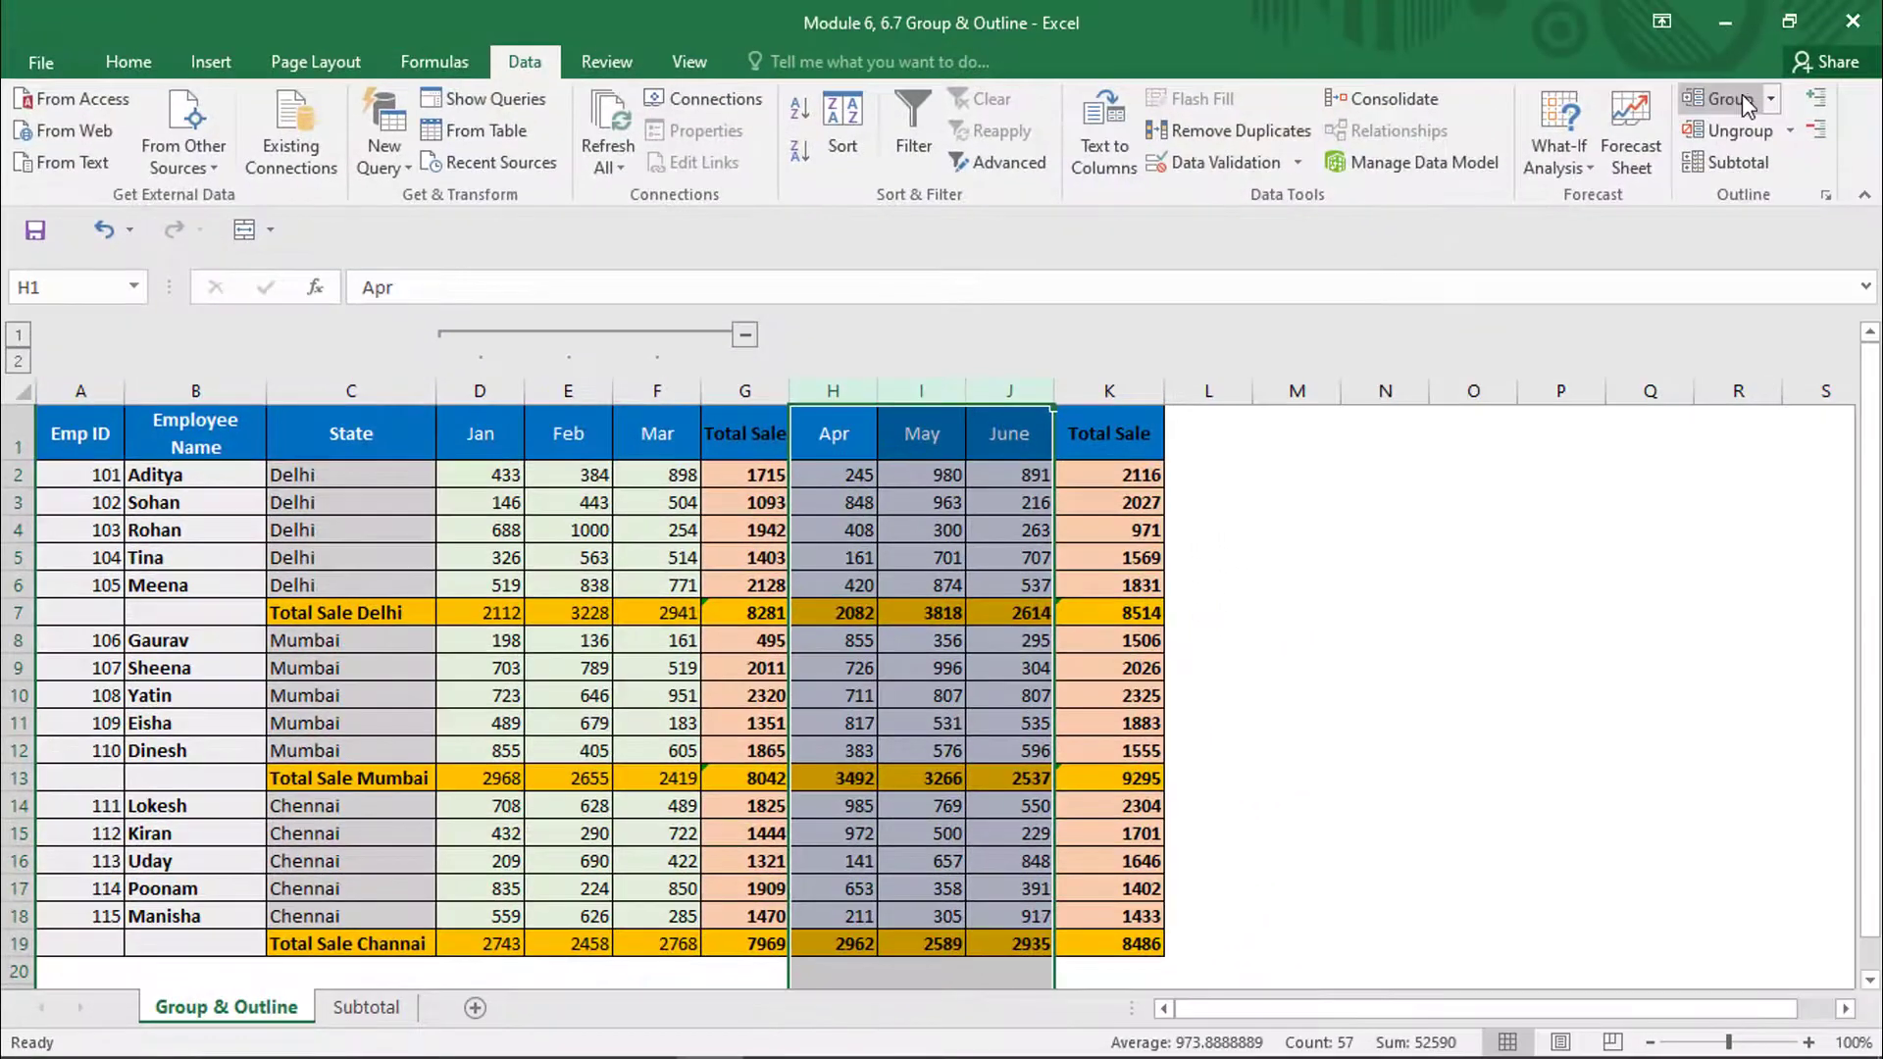
pyautogui.click(1784, 66)
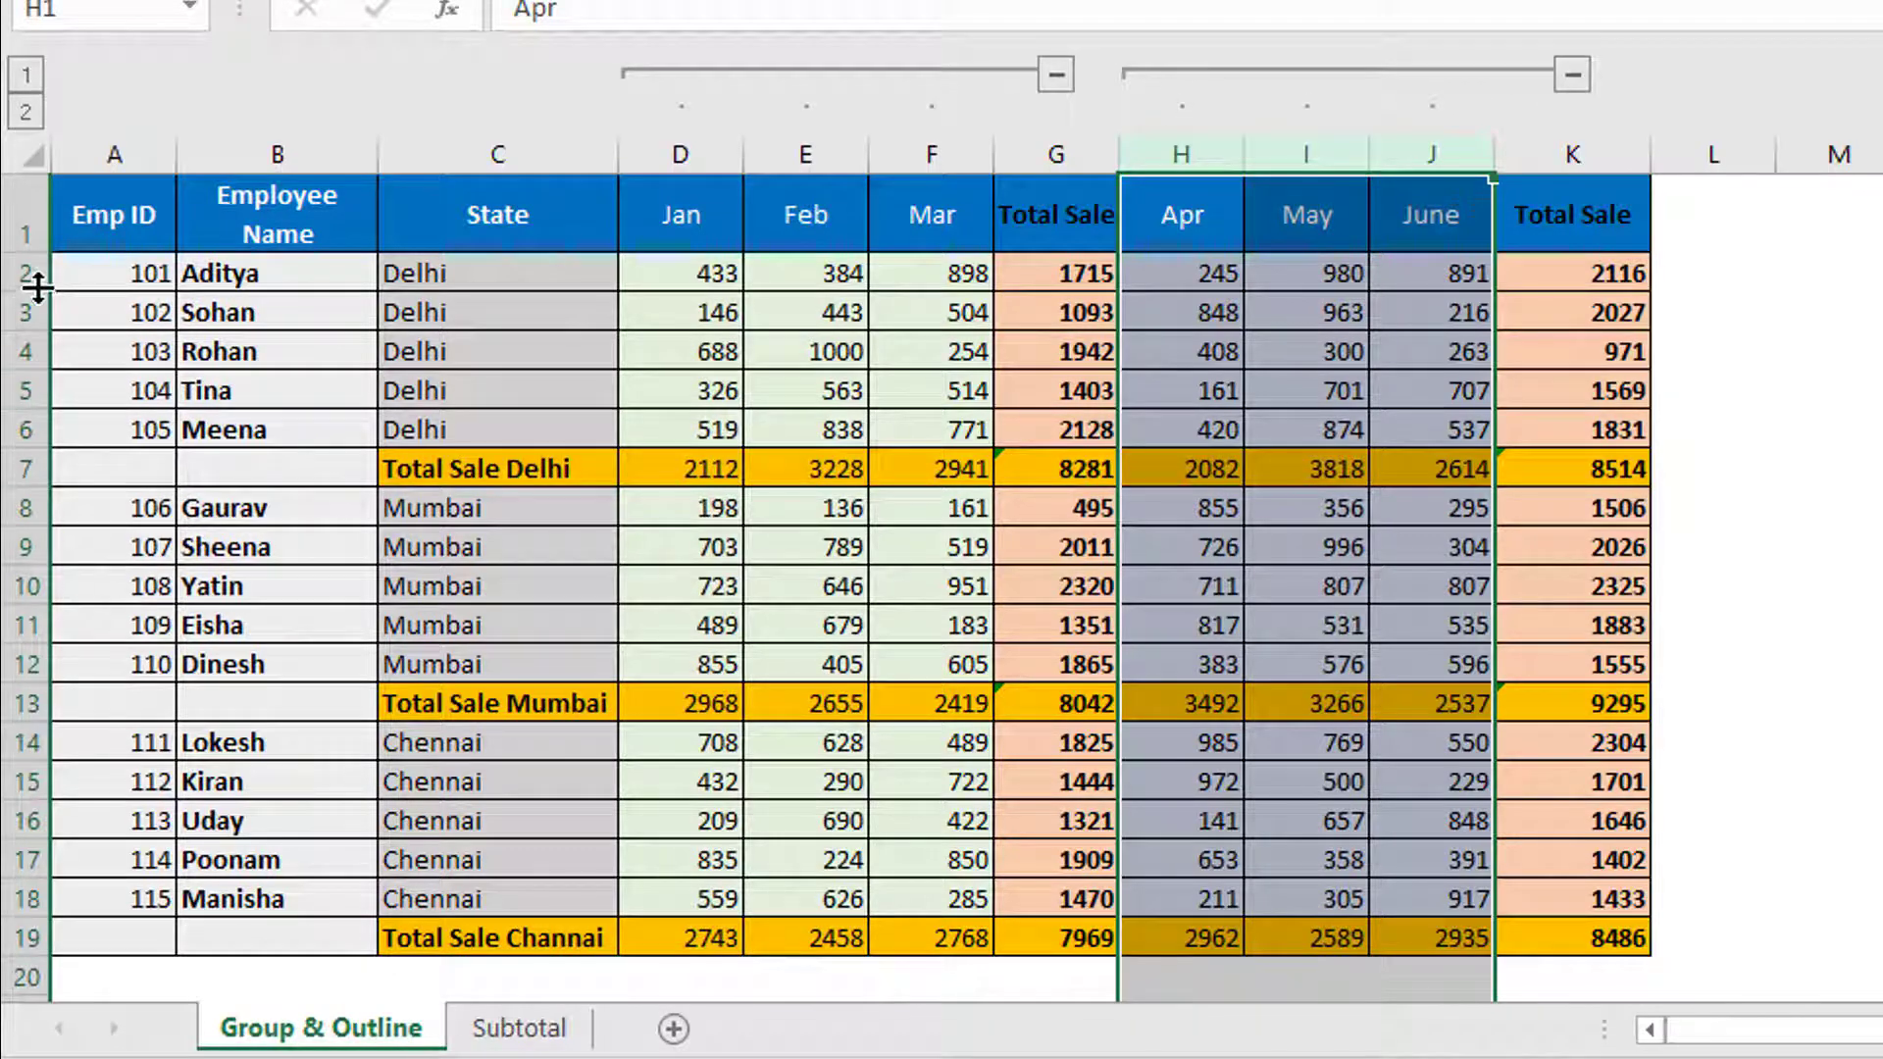
pyautogui.moveTo(45, 289); pyautogui.dragTo(71, 420)
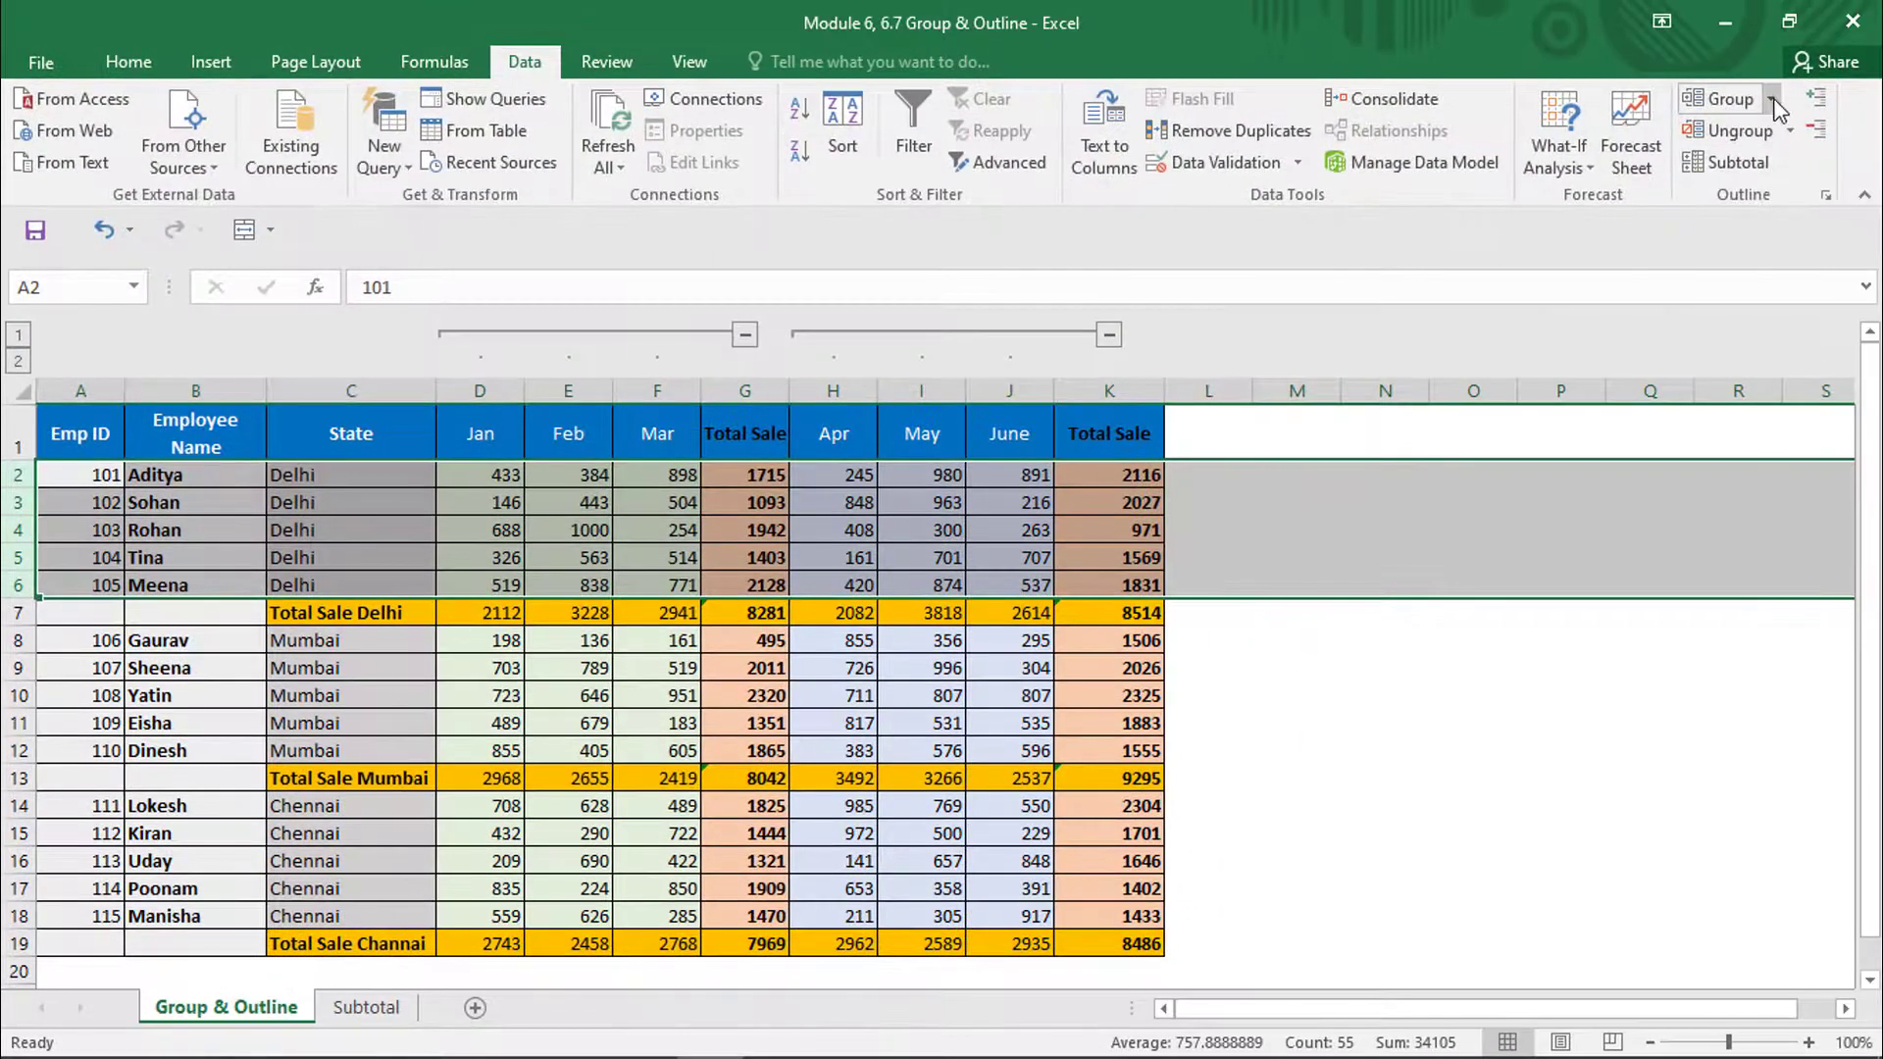
pyautogui.click(1830, 70)
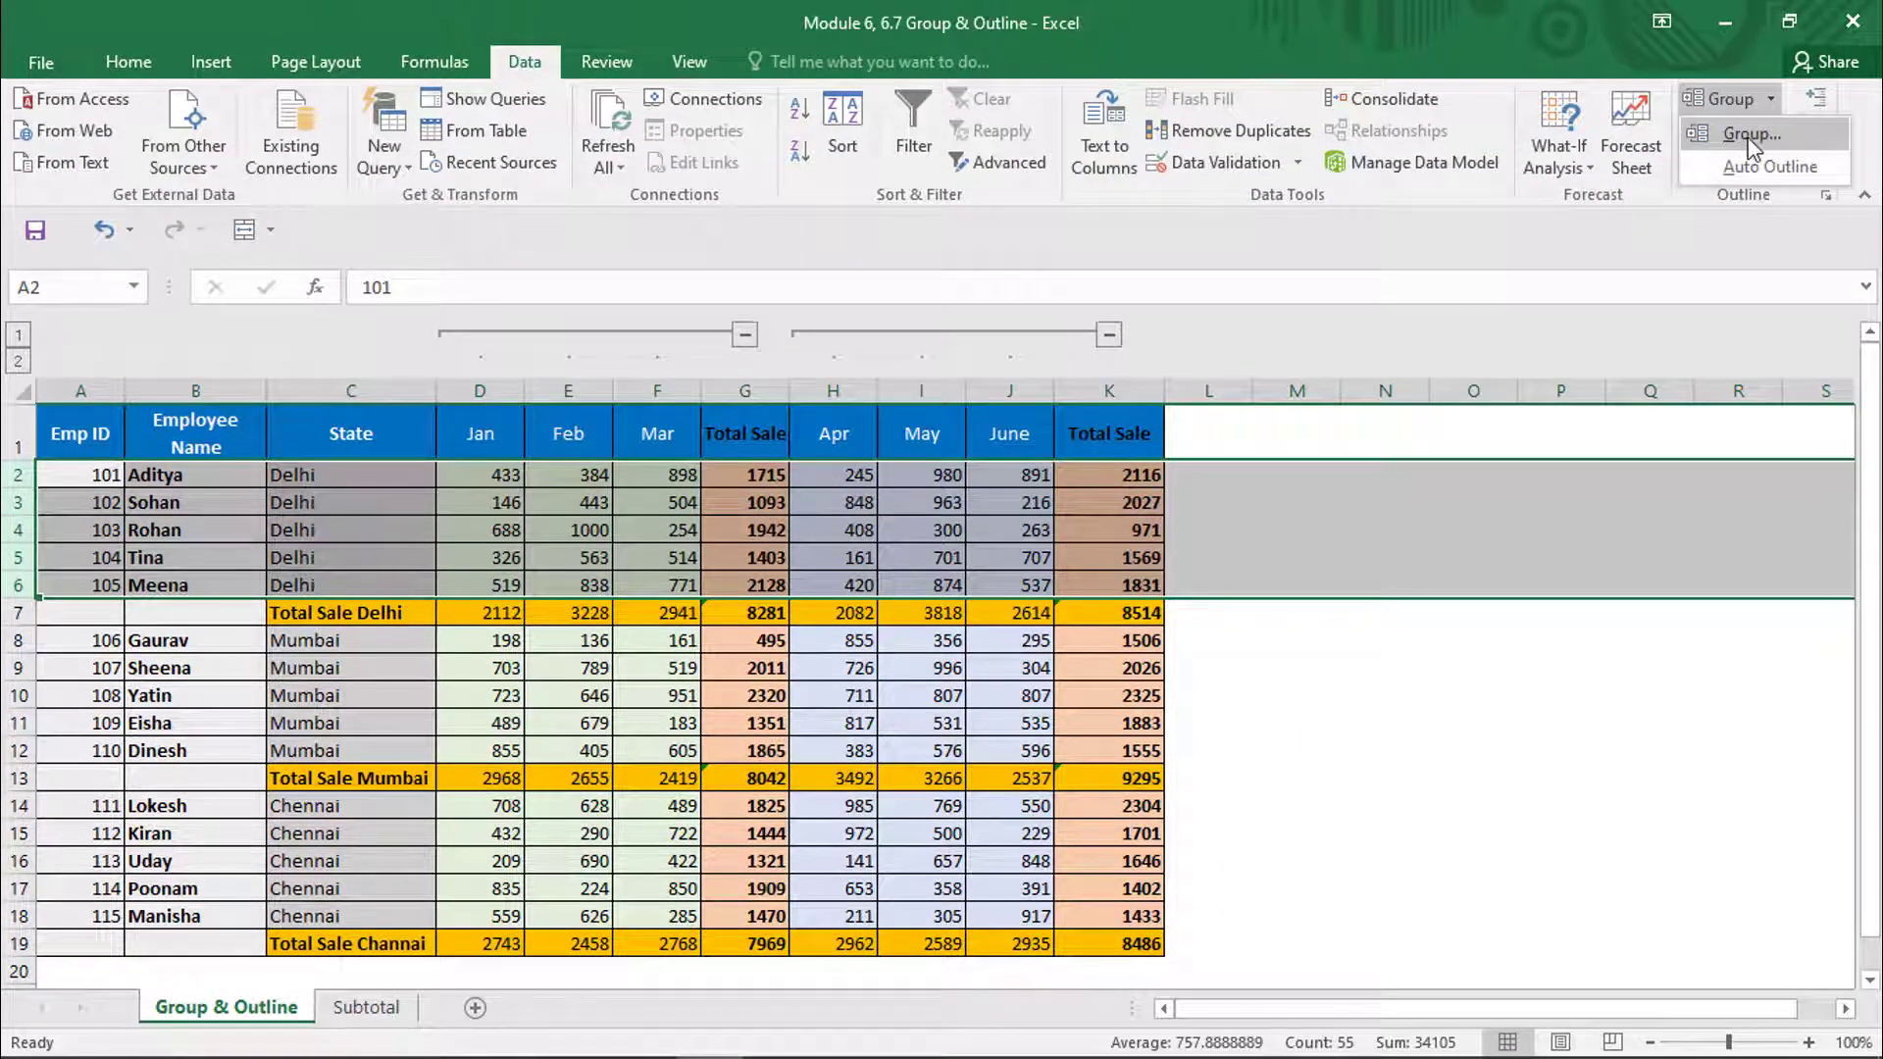
pyautogui.click(1756, 141)
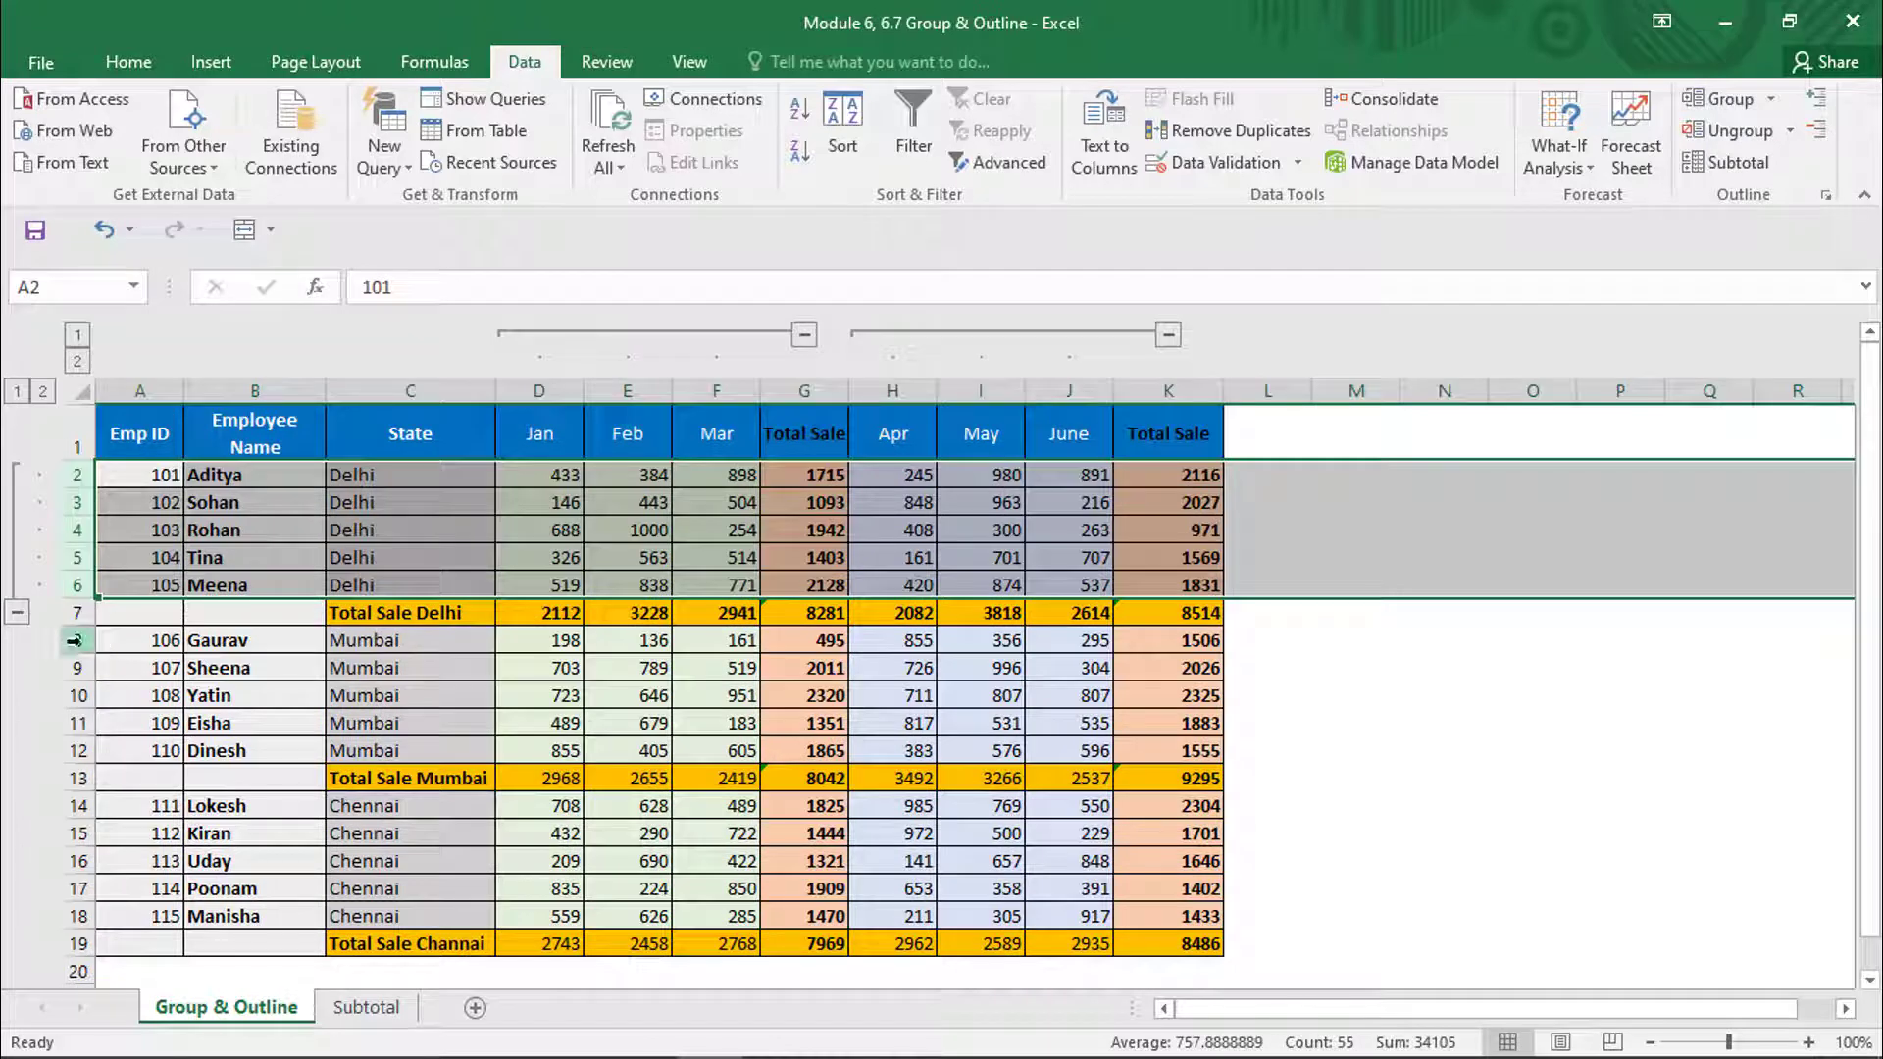
# - Group the Mumbai employee rows 8 to 12 and the Chennai employee rows 14 to 18 as separate groups
pyautogui.moveTo(77, 640); pyautogui.dragTo(88, 760)
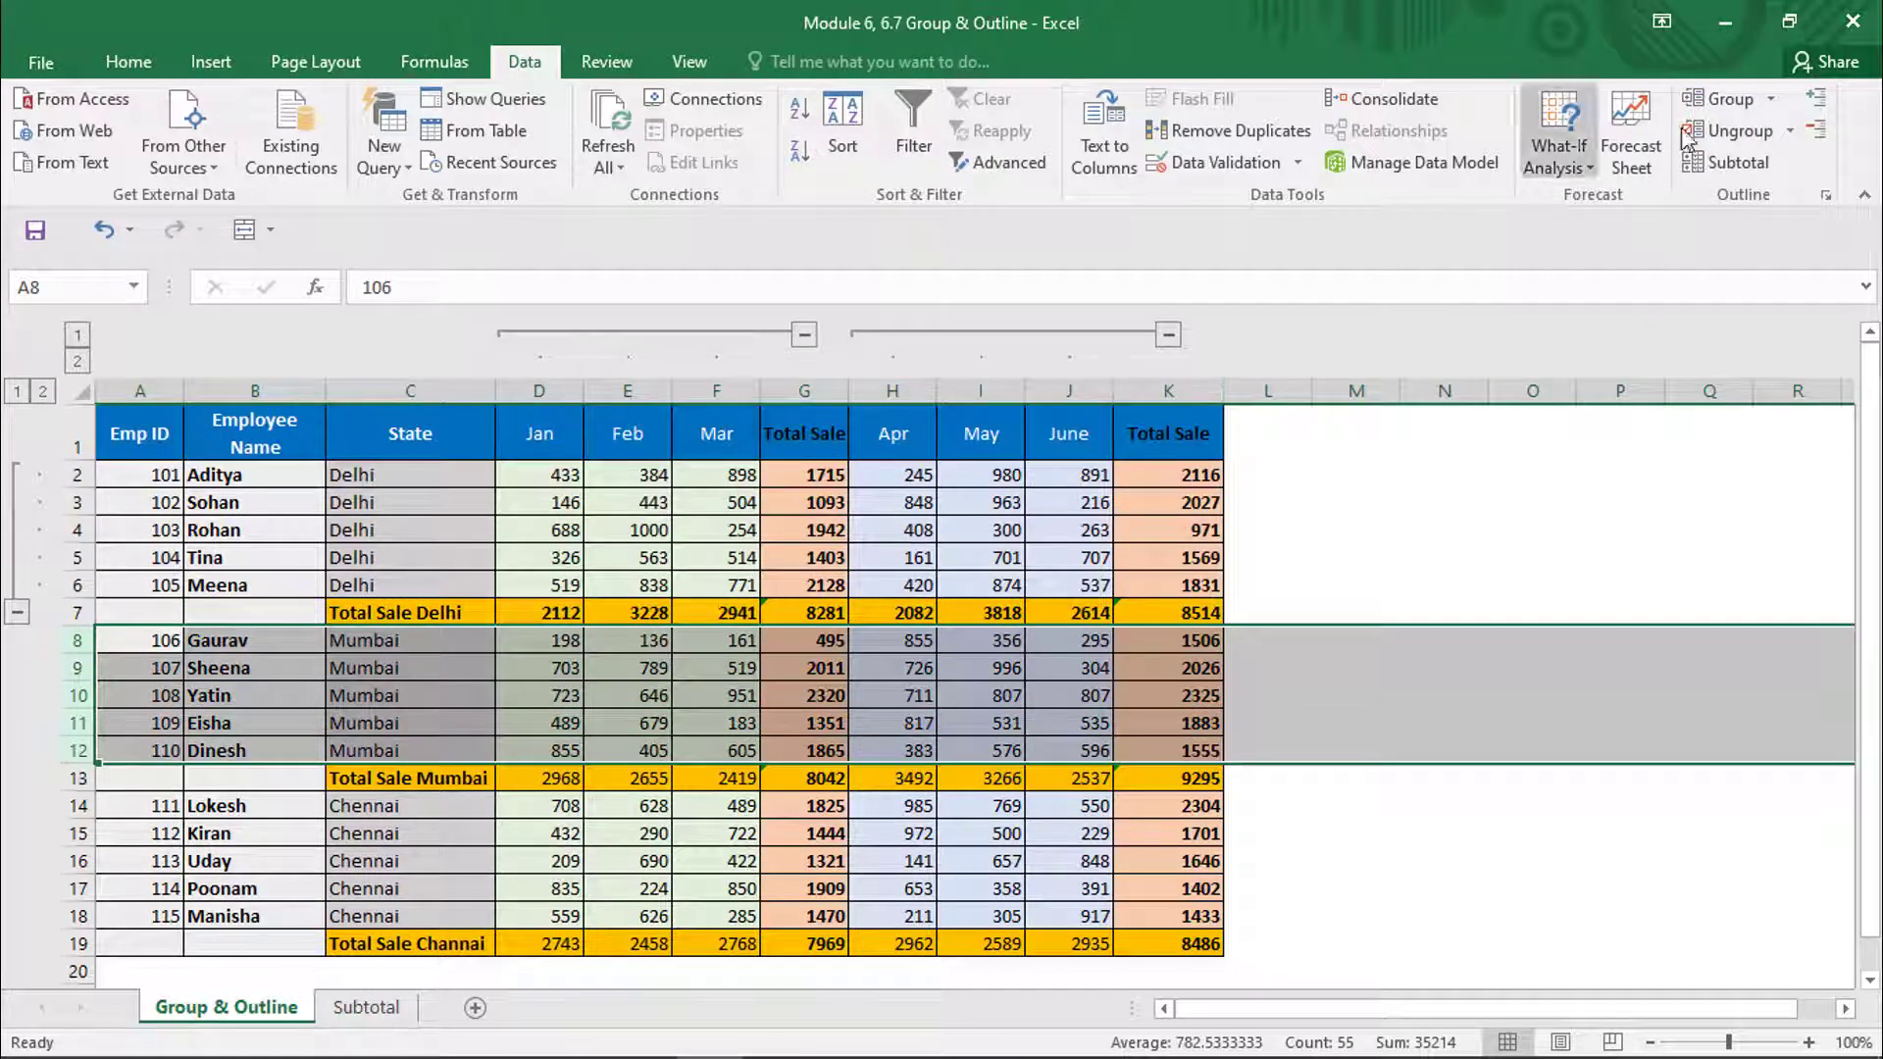
pyautogui.click(1719, 98)
pyautogui.moveTo(77, 805); pyautogui.dragTo(81, 916)
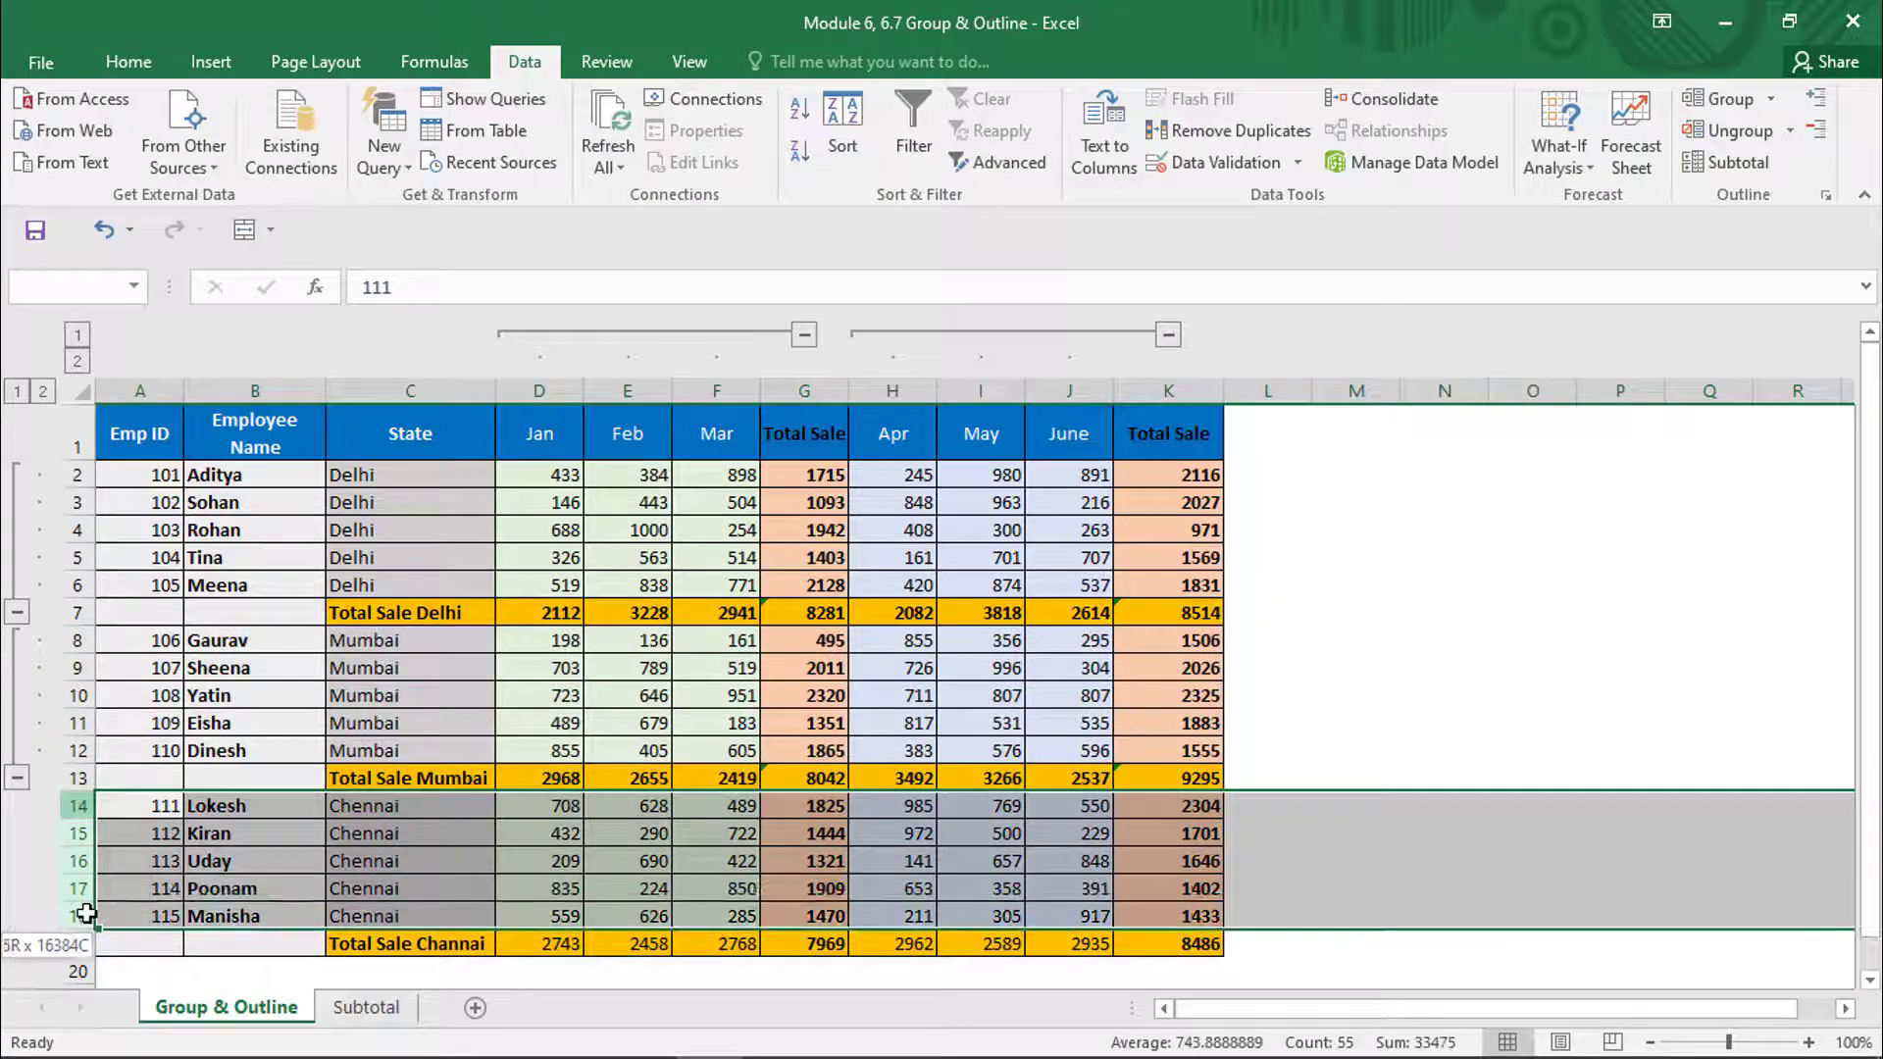
pyautogui.click(1719, 98)
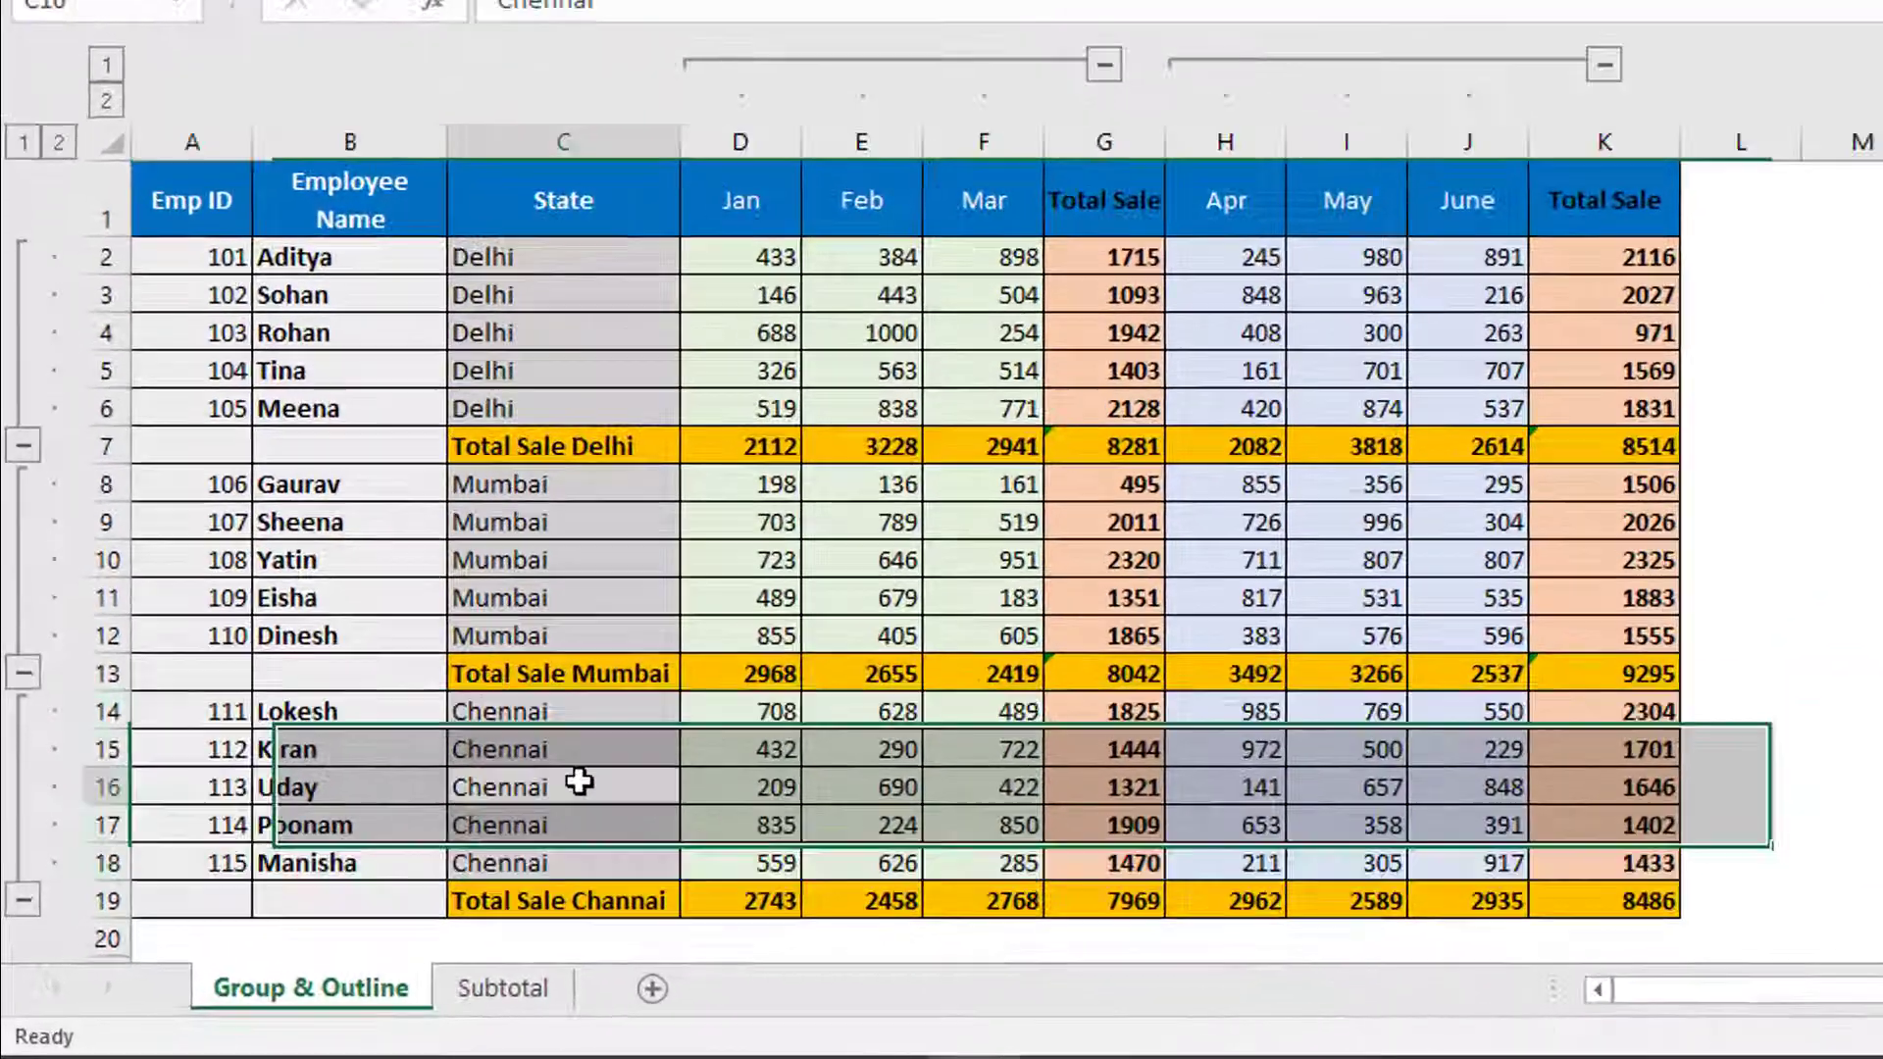
pyautogui.click(421, 855)
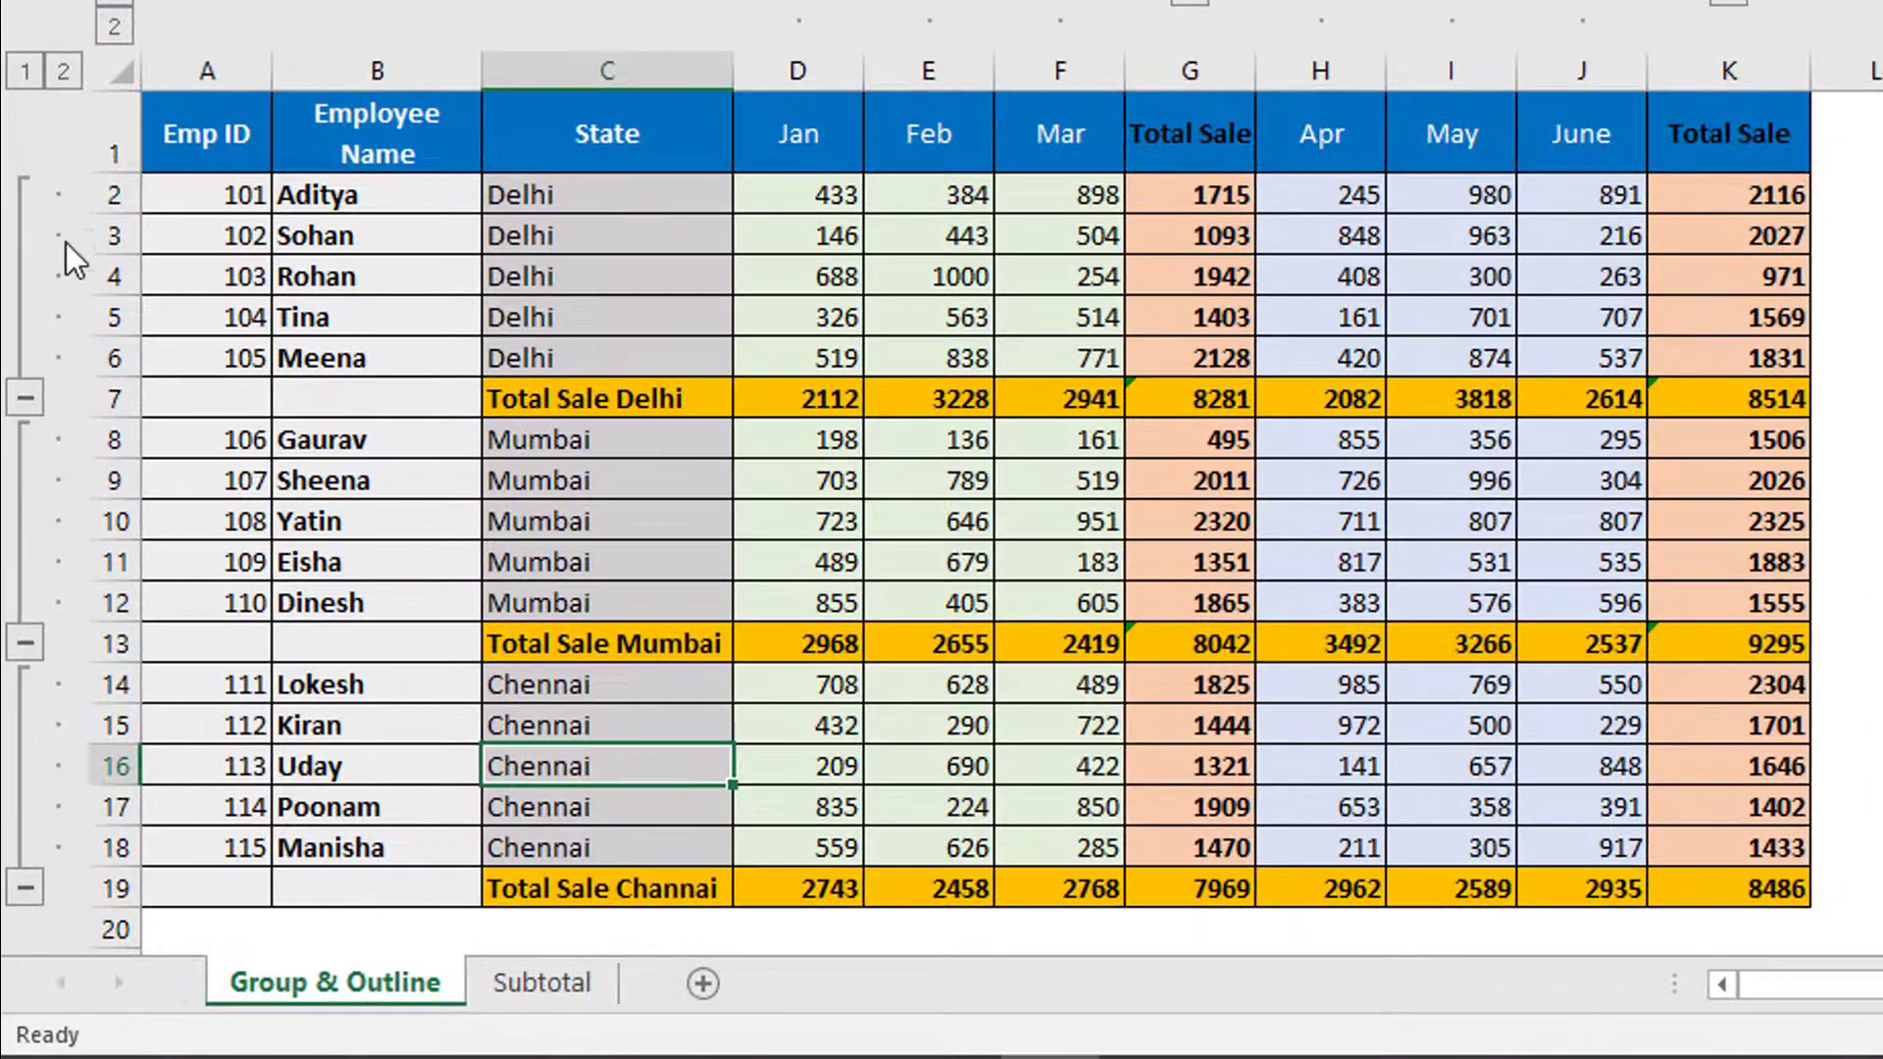
# - Collapse the Delhi, Mumbai and Chennai row groups and both monthly column groups to show only the totals
pyautogui.click(26, 400)
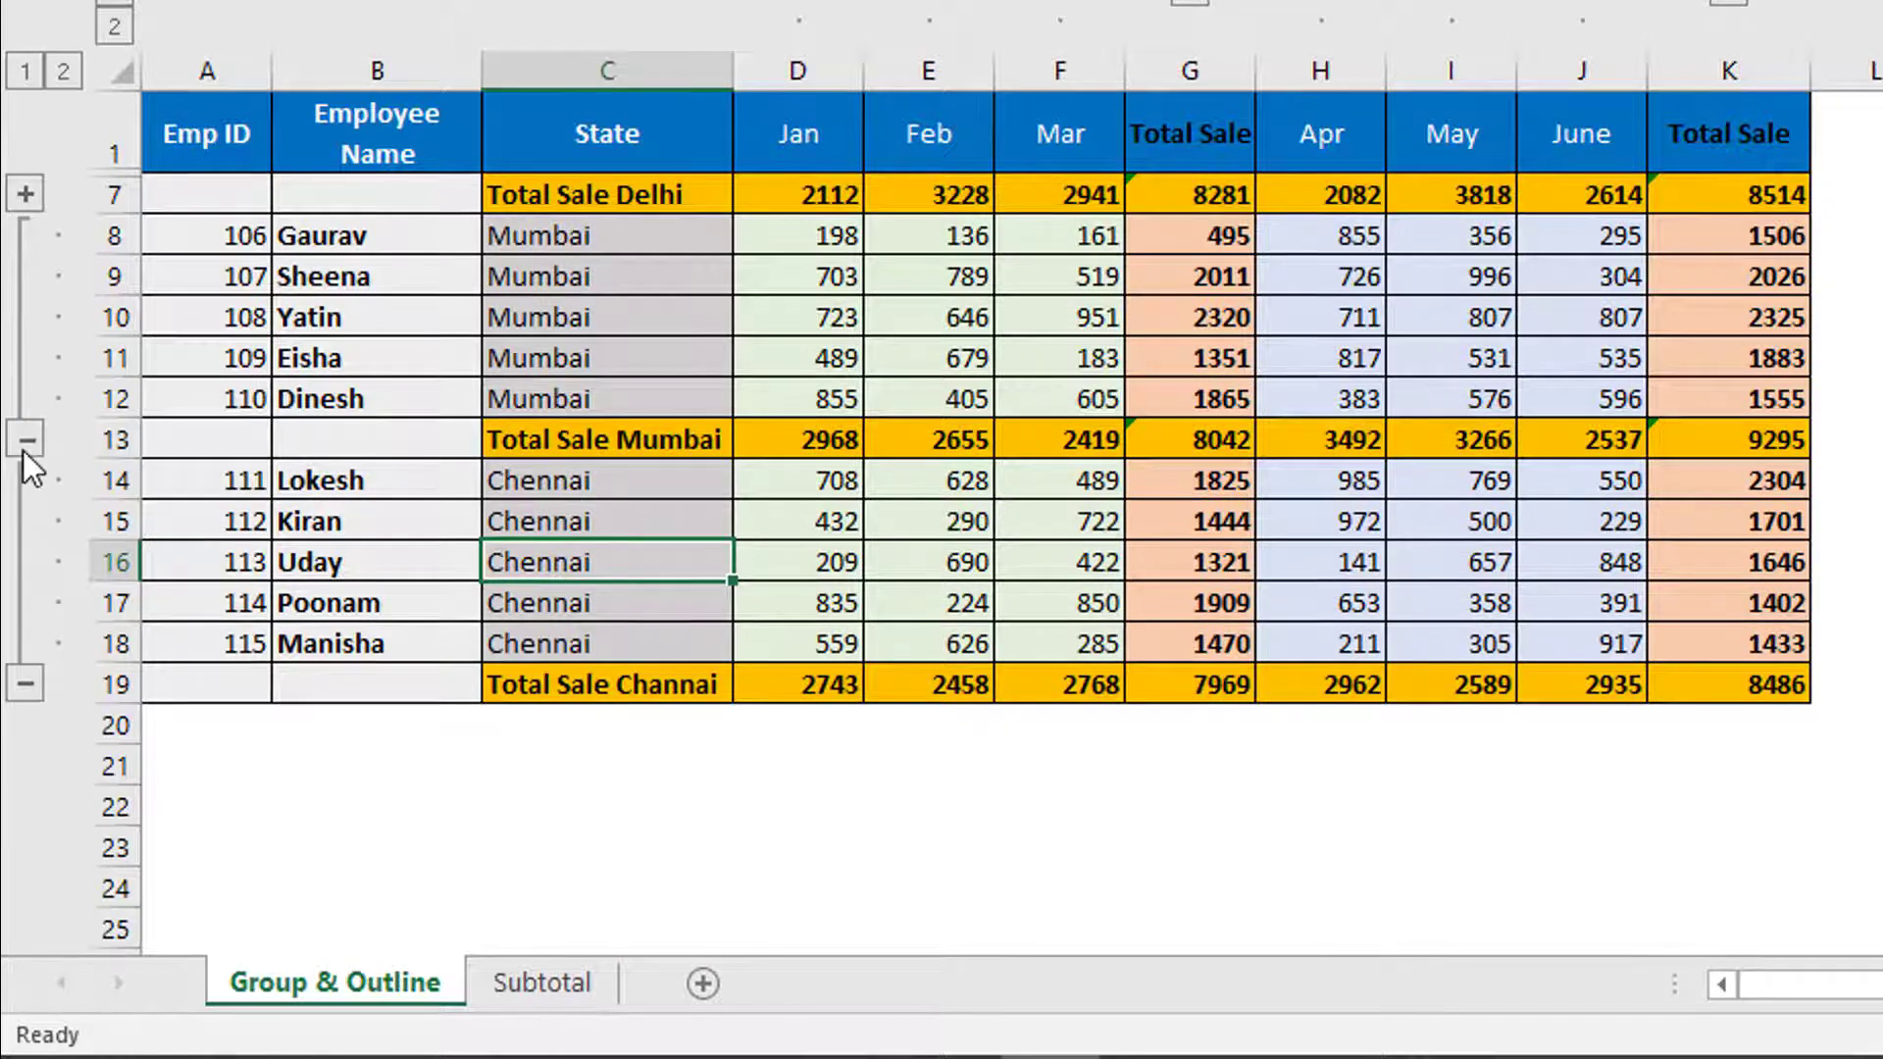
pyautogui.click(22, 443)
pyautogui.click(23, 481)
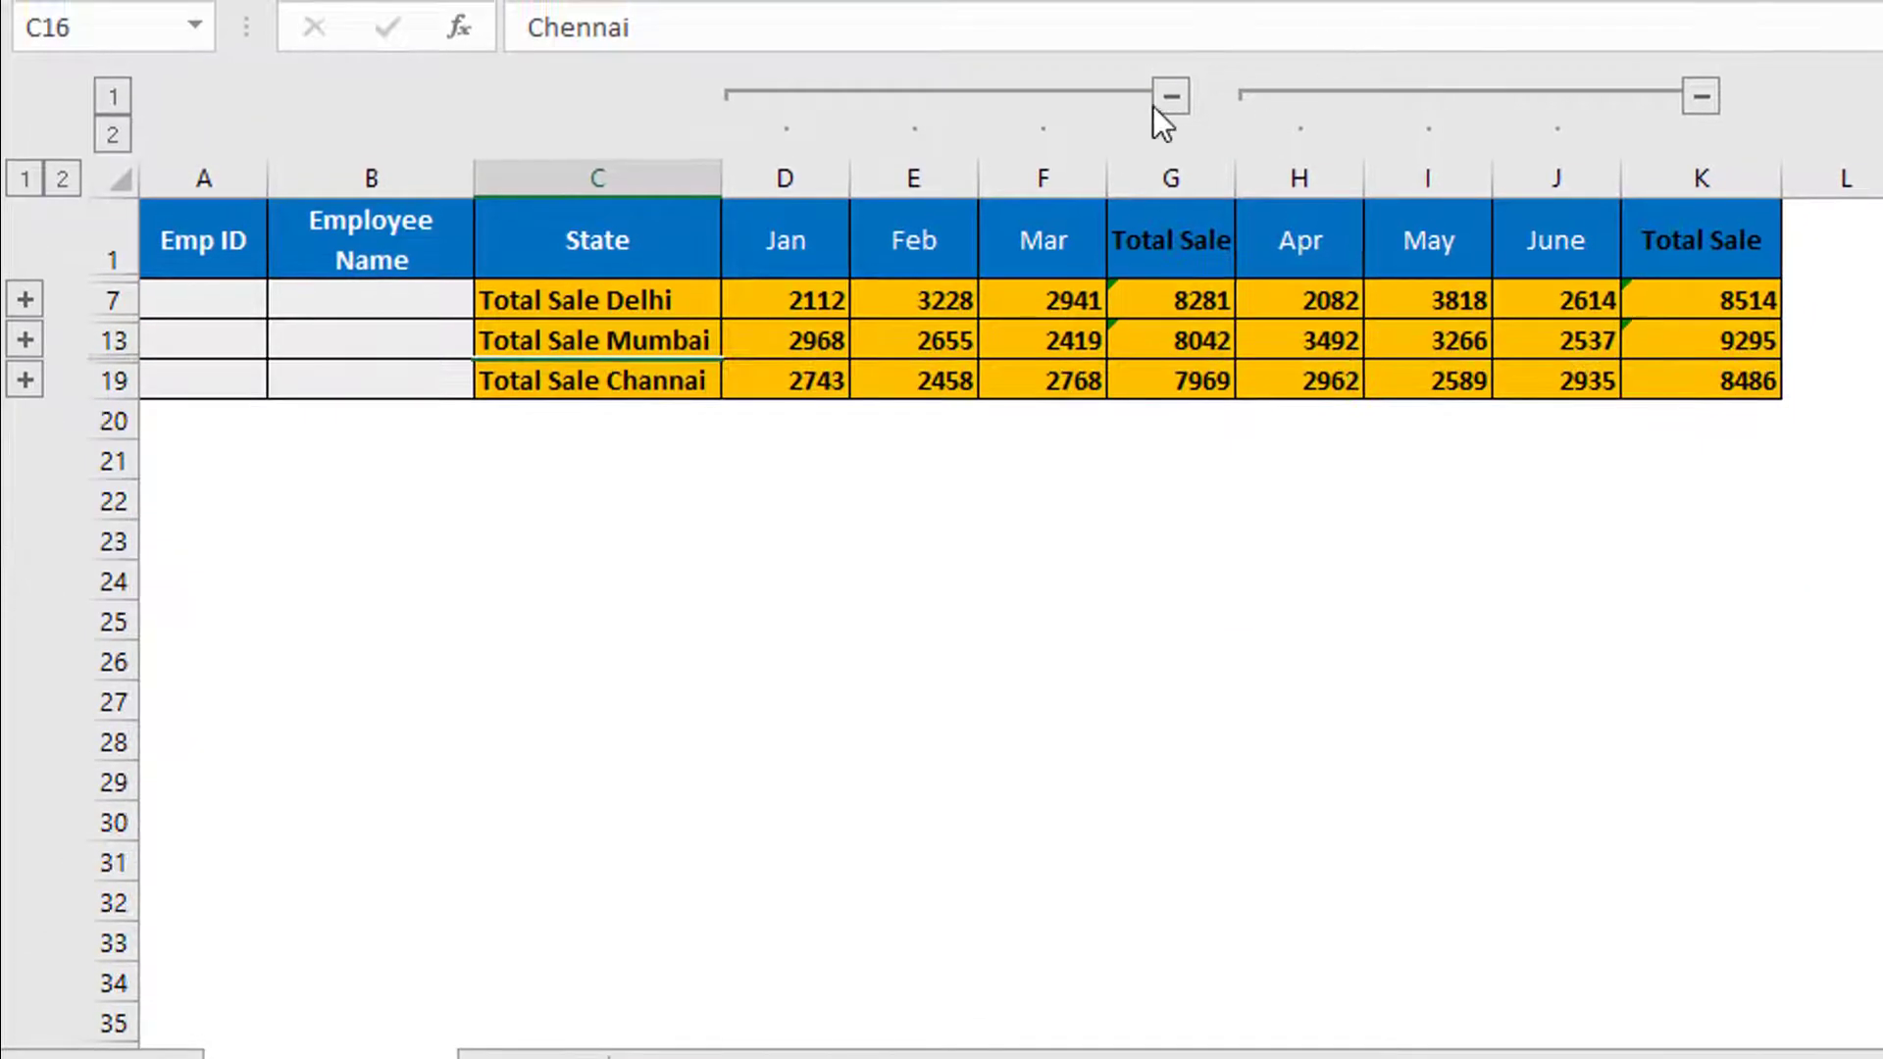
pyautogui.click(1172, 92)
pyautogui.click(1317, 98)
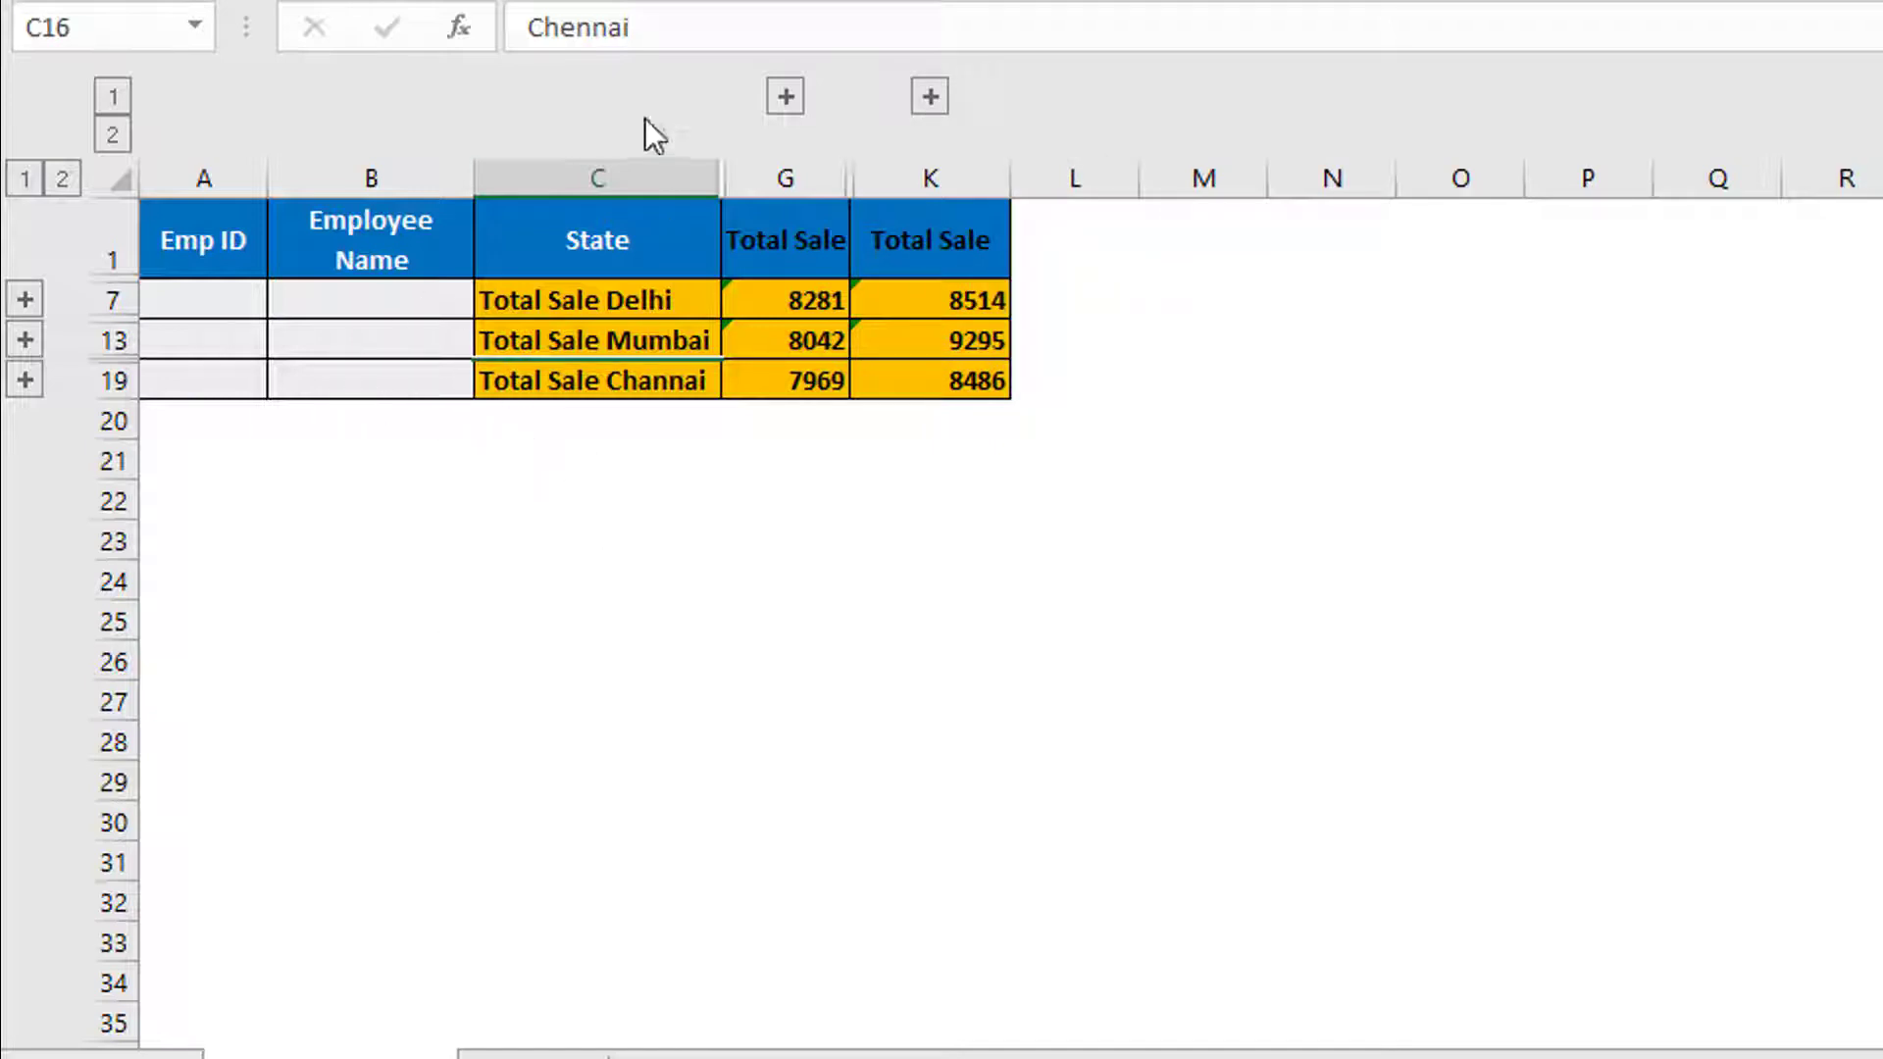
# - Expand both monthly column groups and all three state row groups to show the full sales table
pyautogui.click(780, 97)
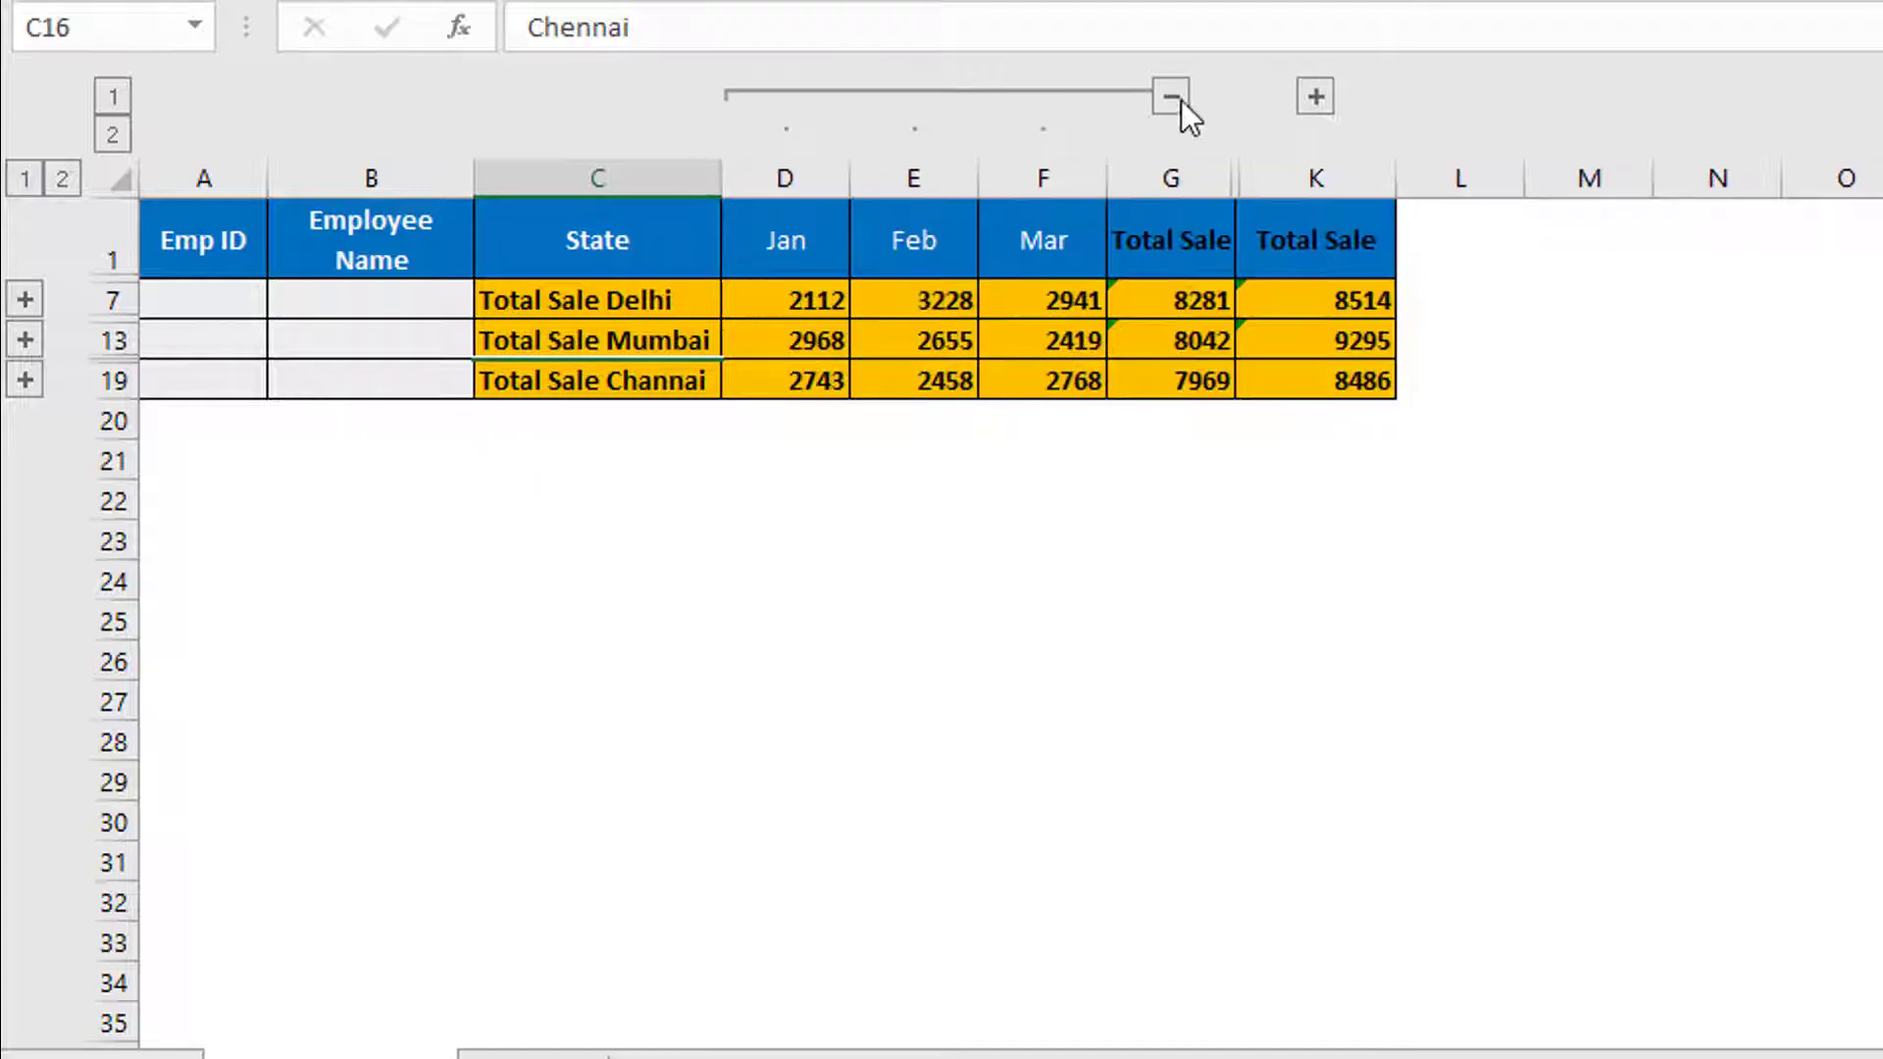
pyautogui.click(1314, 98)
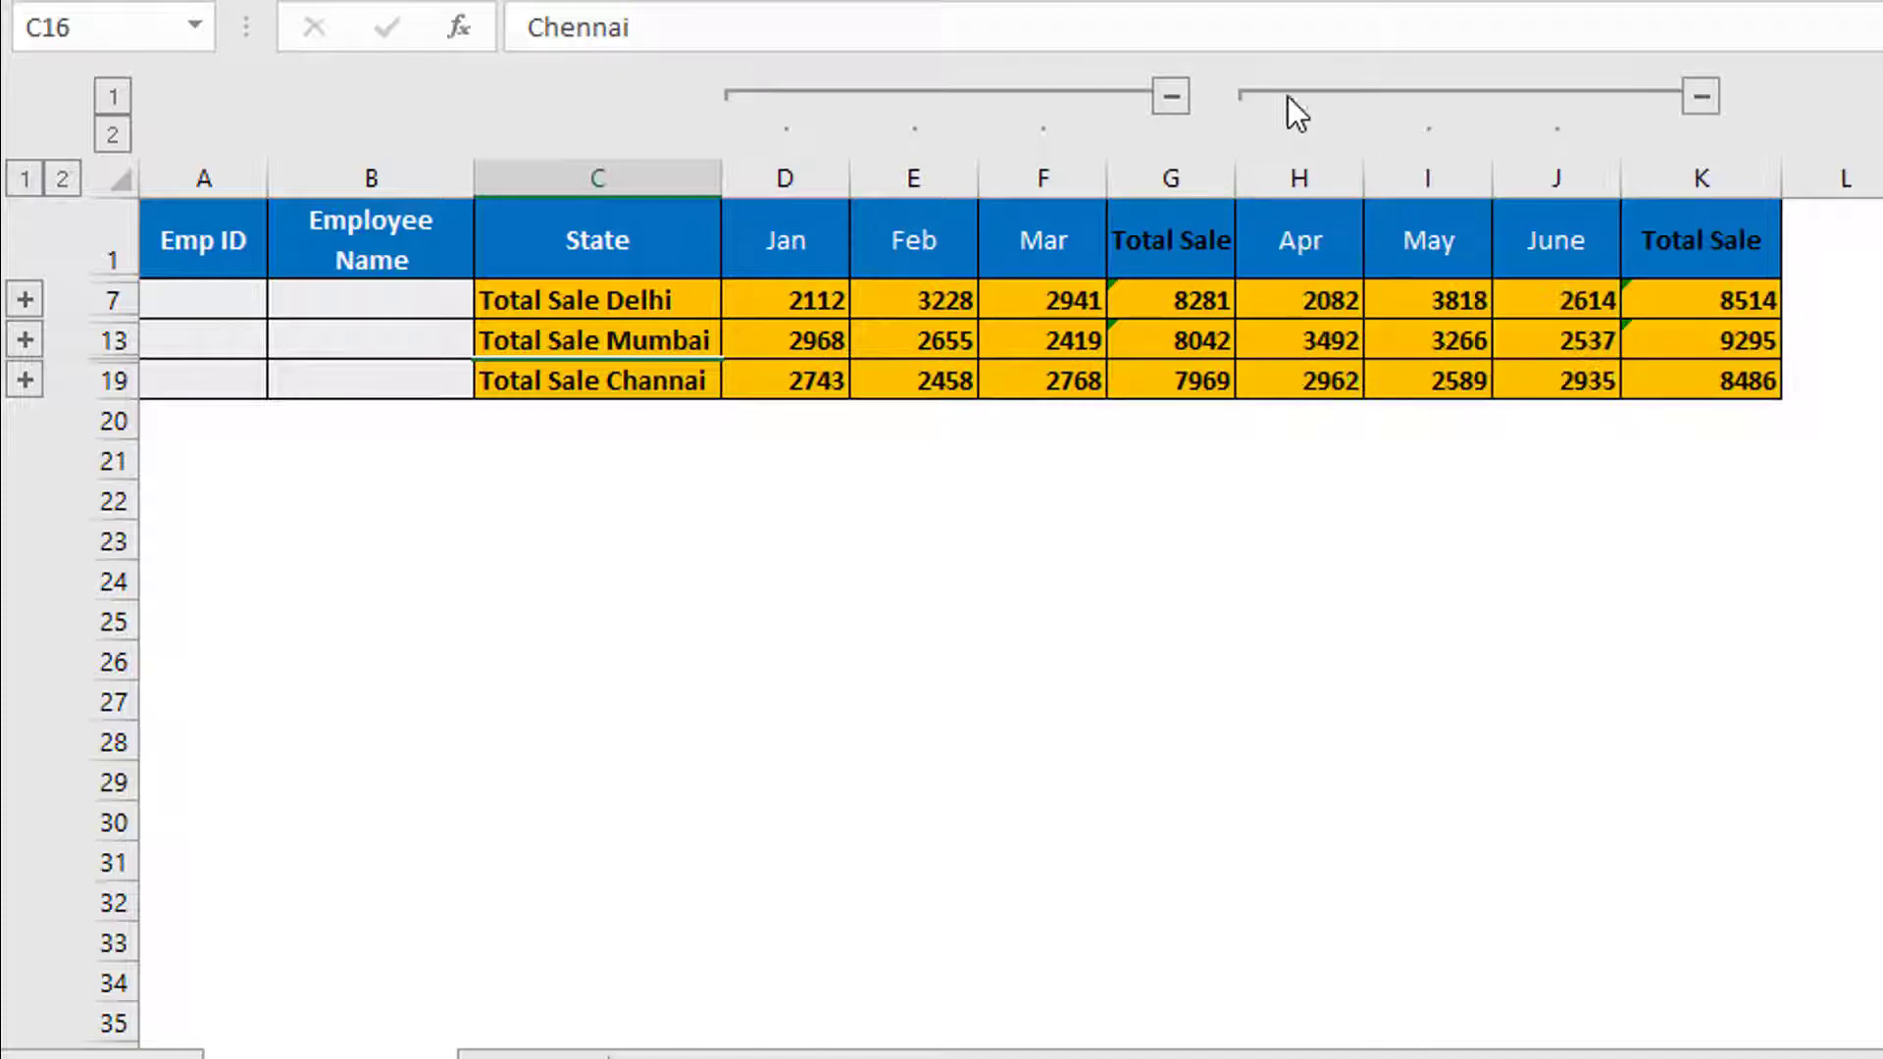
pyautogui.click(24, 300)
pyautogui.click(25, 541)
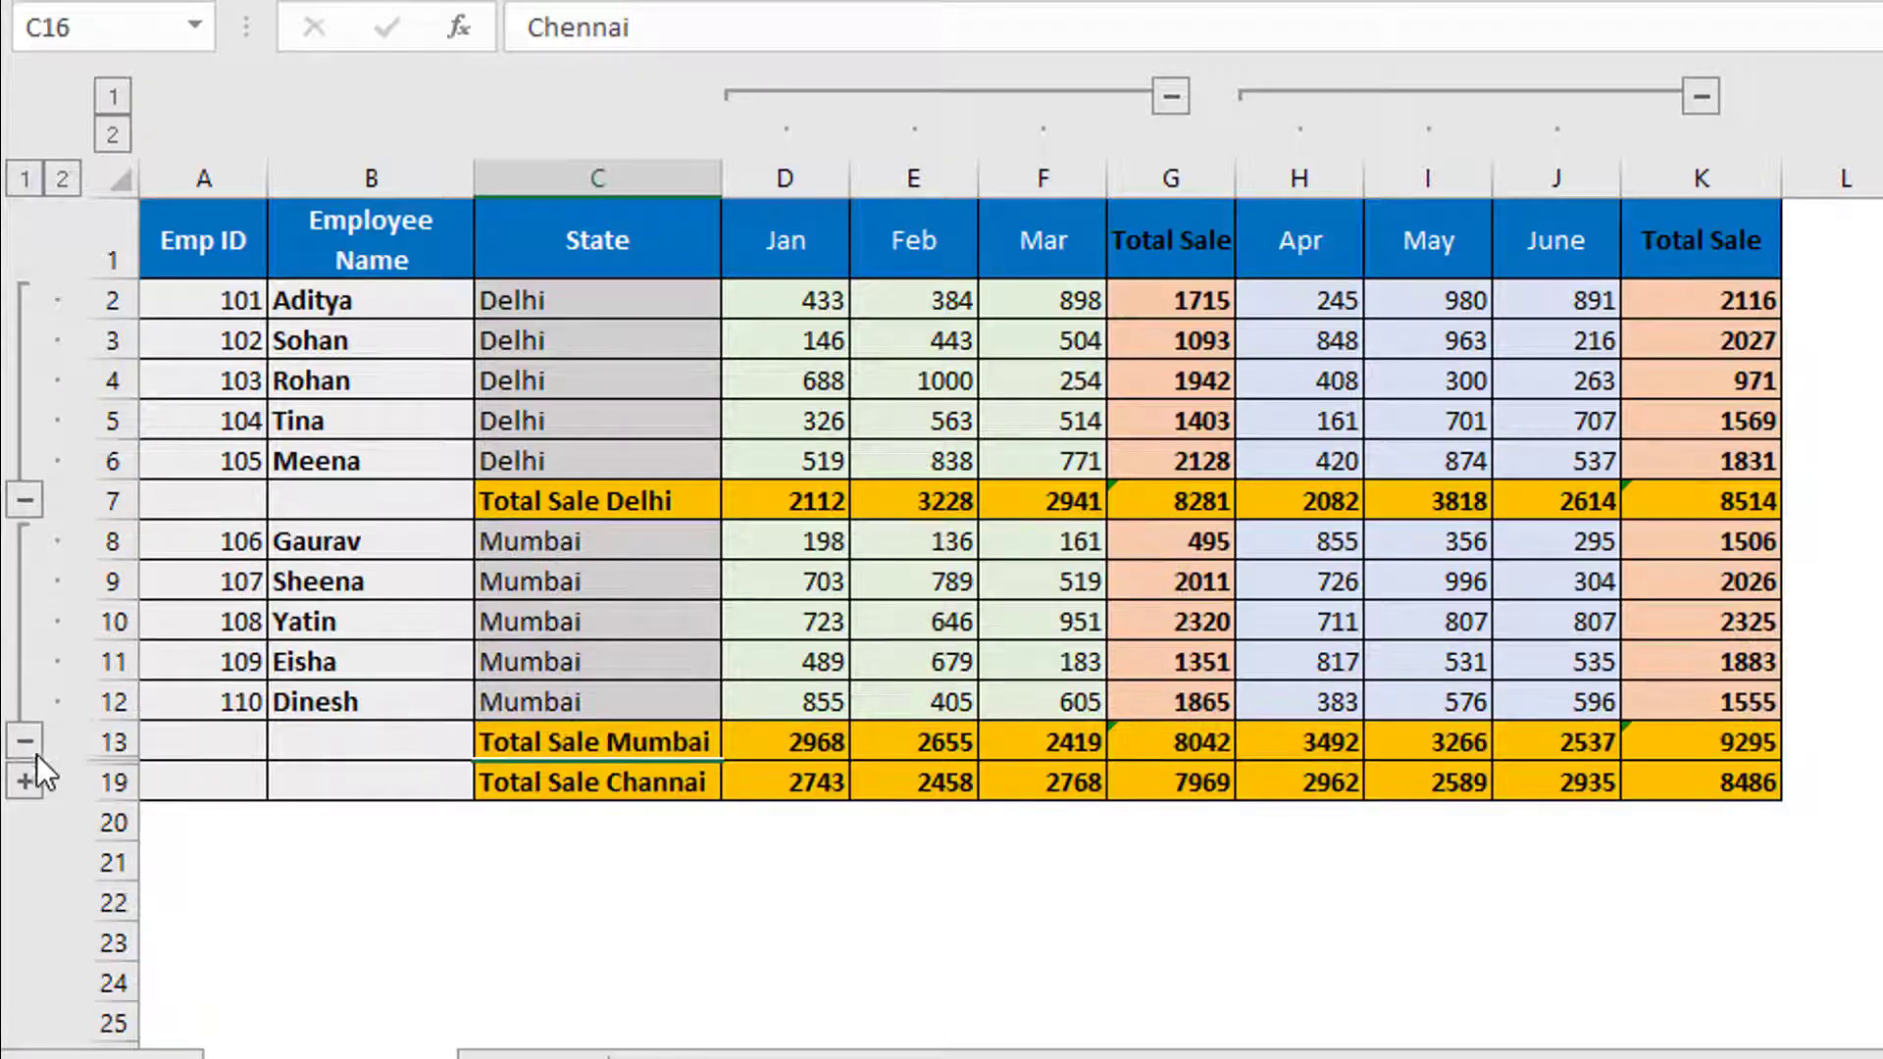
pyautogui.click(25, 781)
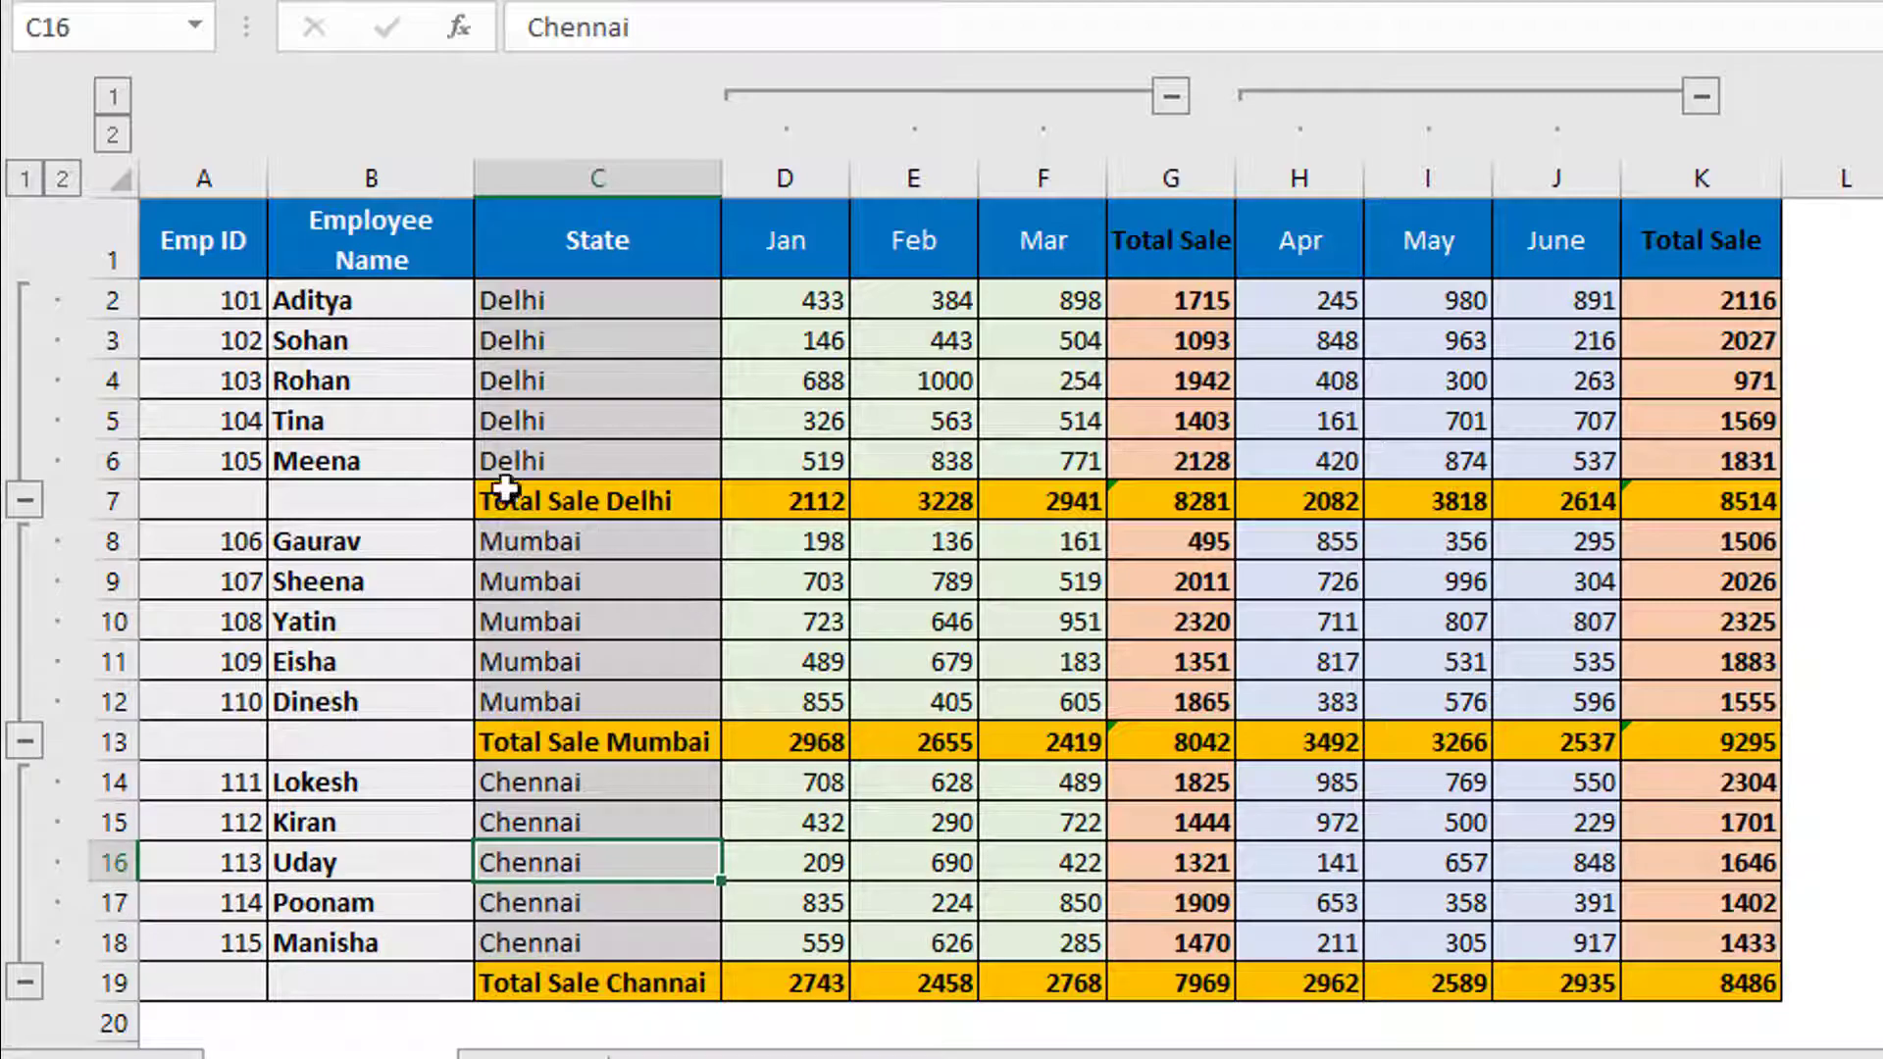
# - Ungroup the rows of the whole sales table A1:K19
pyautogui.moveTo(225, 245); pyautogui.dragTo(1702, 981)
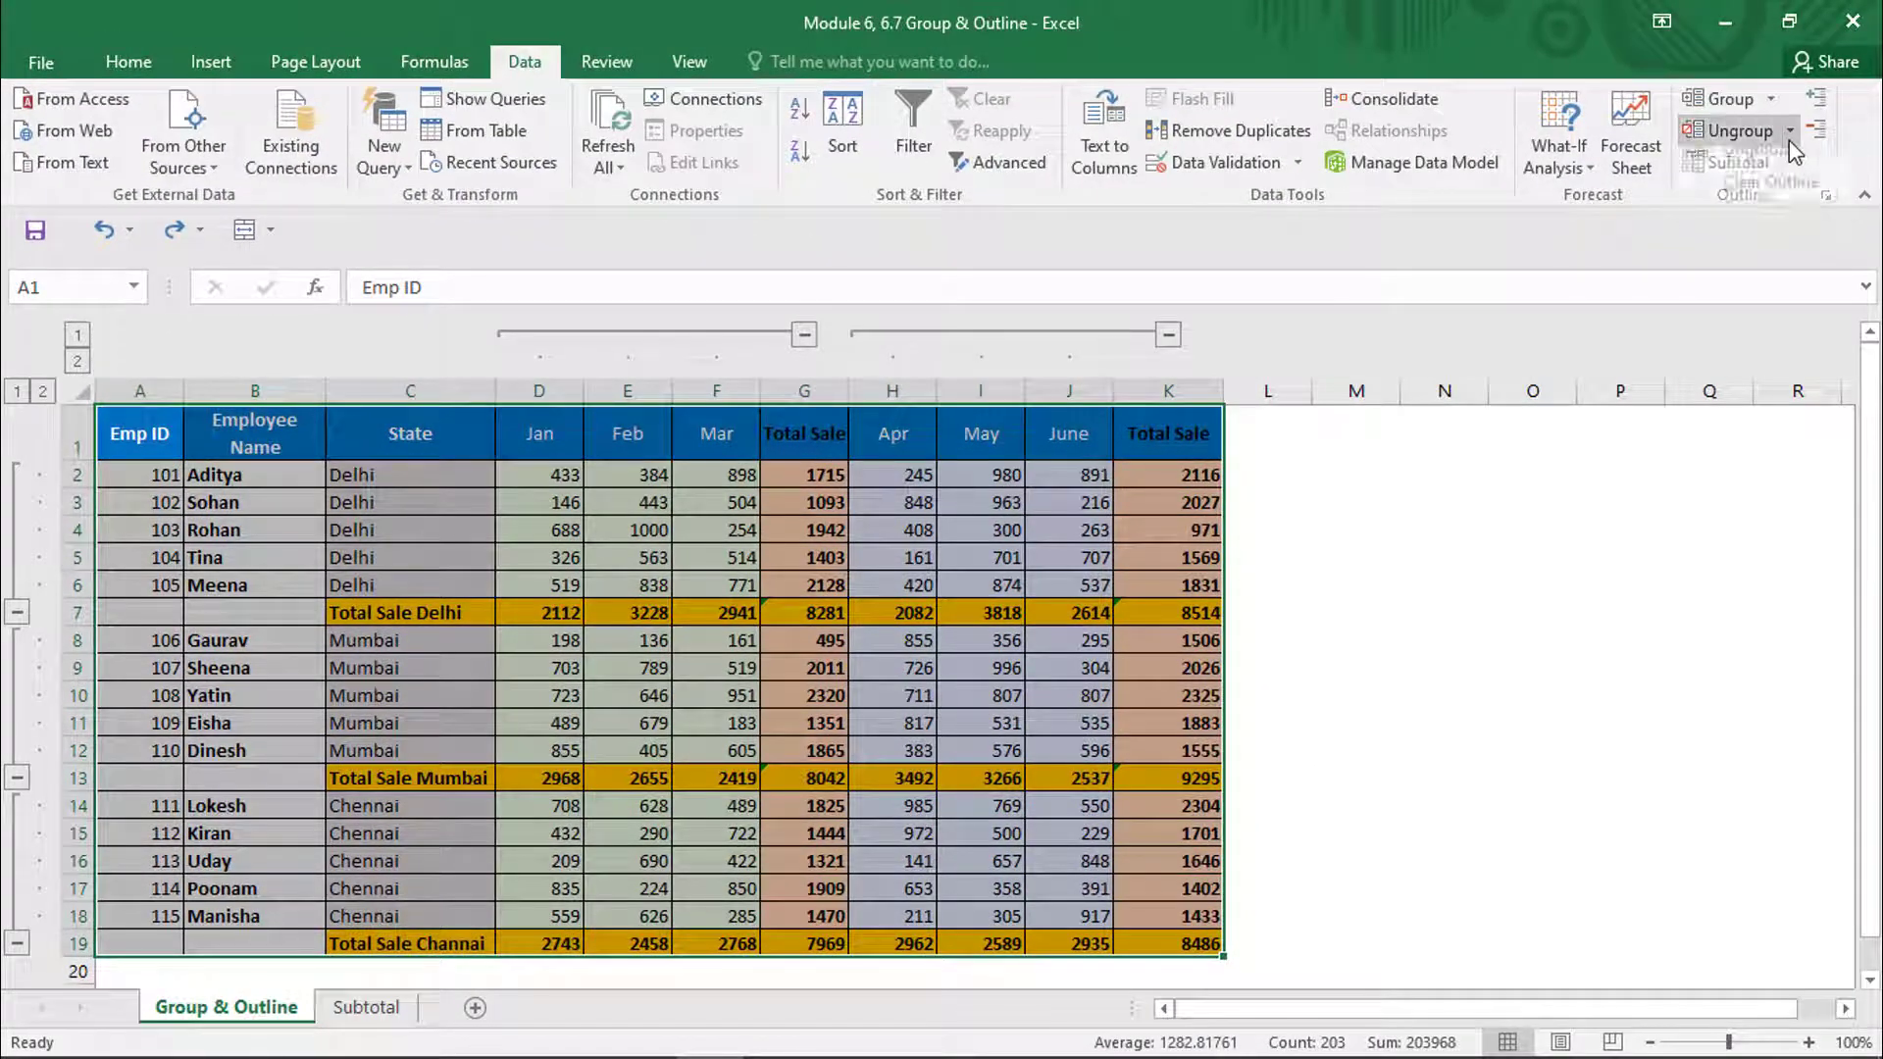
pyautogui.click(1789, 132)
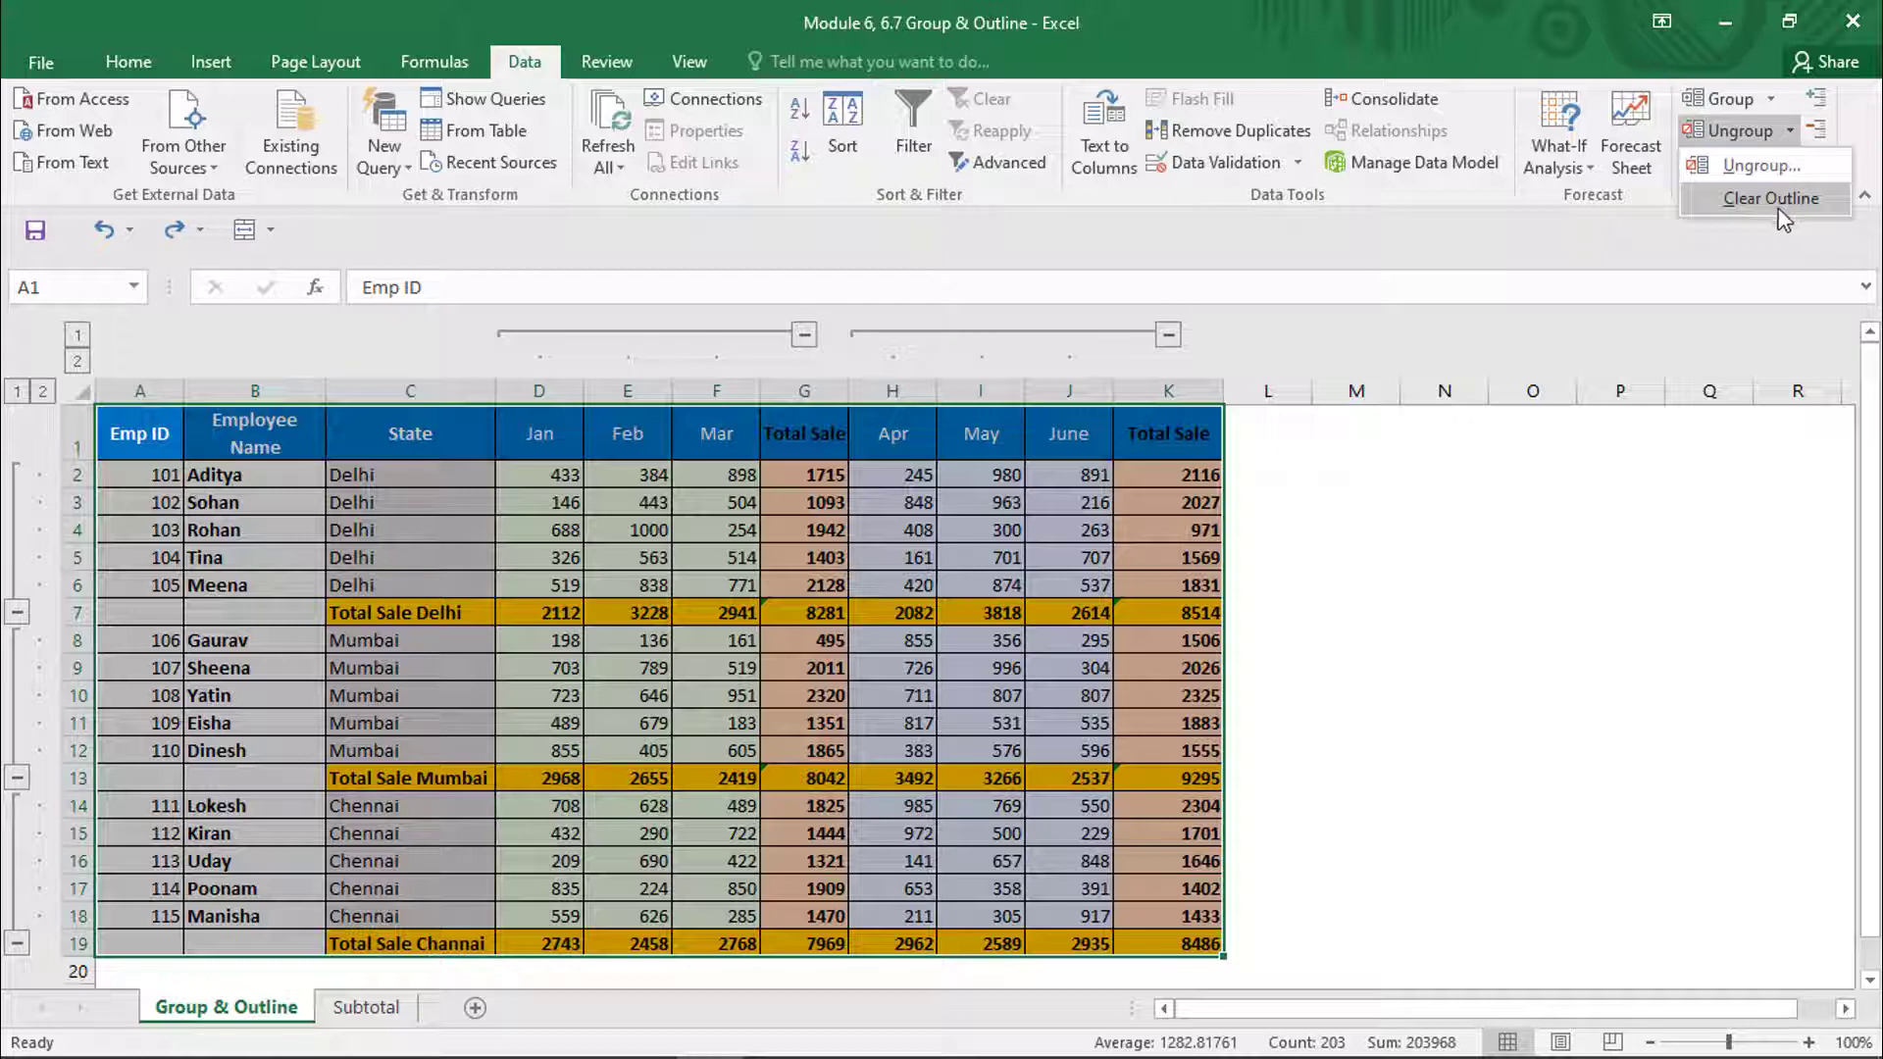
pyautogui.click(1748, 167)
pyautogui.click(1464, 703)
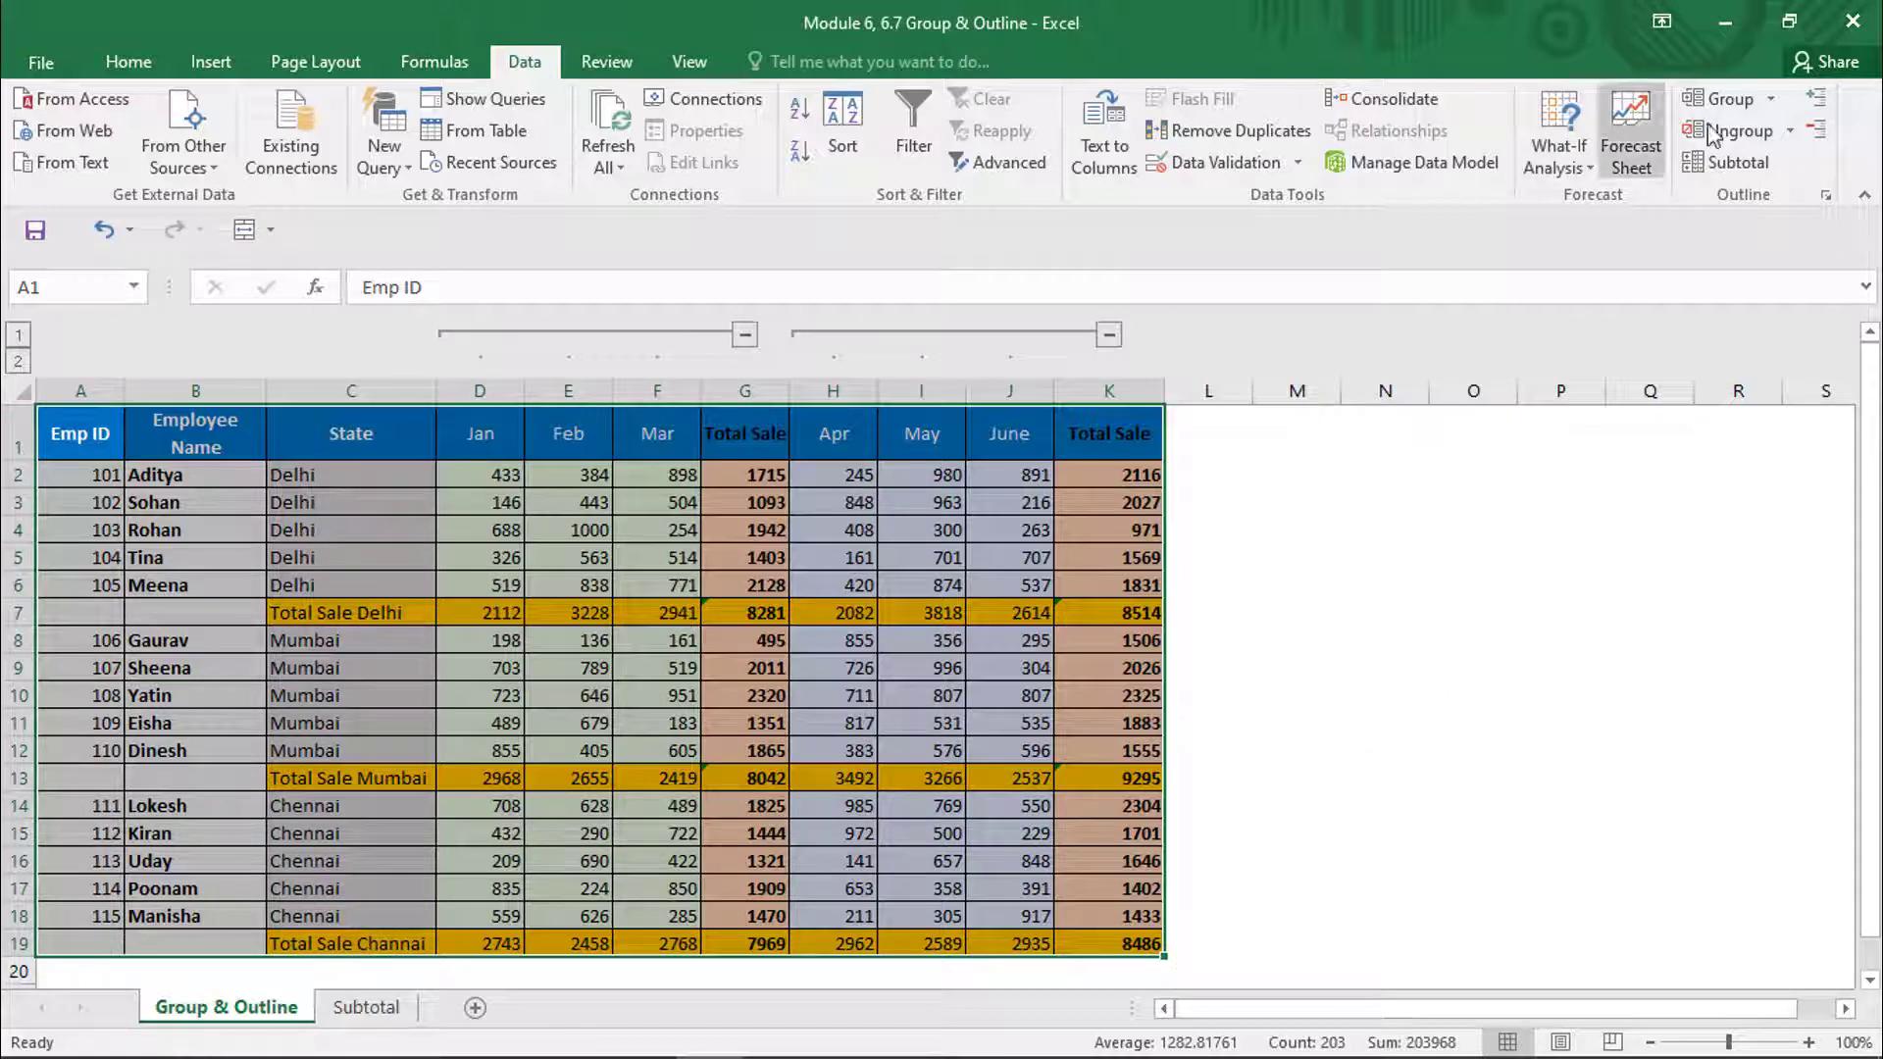
# - Ungroup the columns of the whole sales table A1:K19
pyautogui.click(1786, 137)
pyautogui.click(1744, 168)
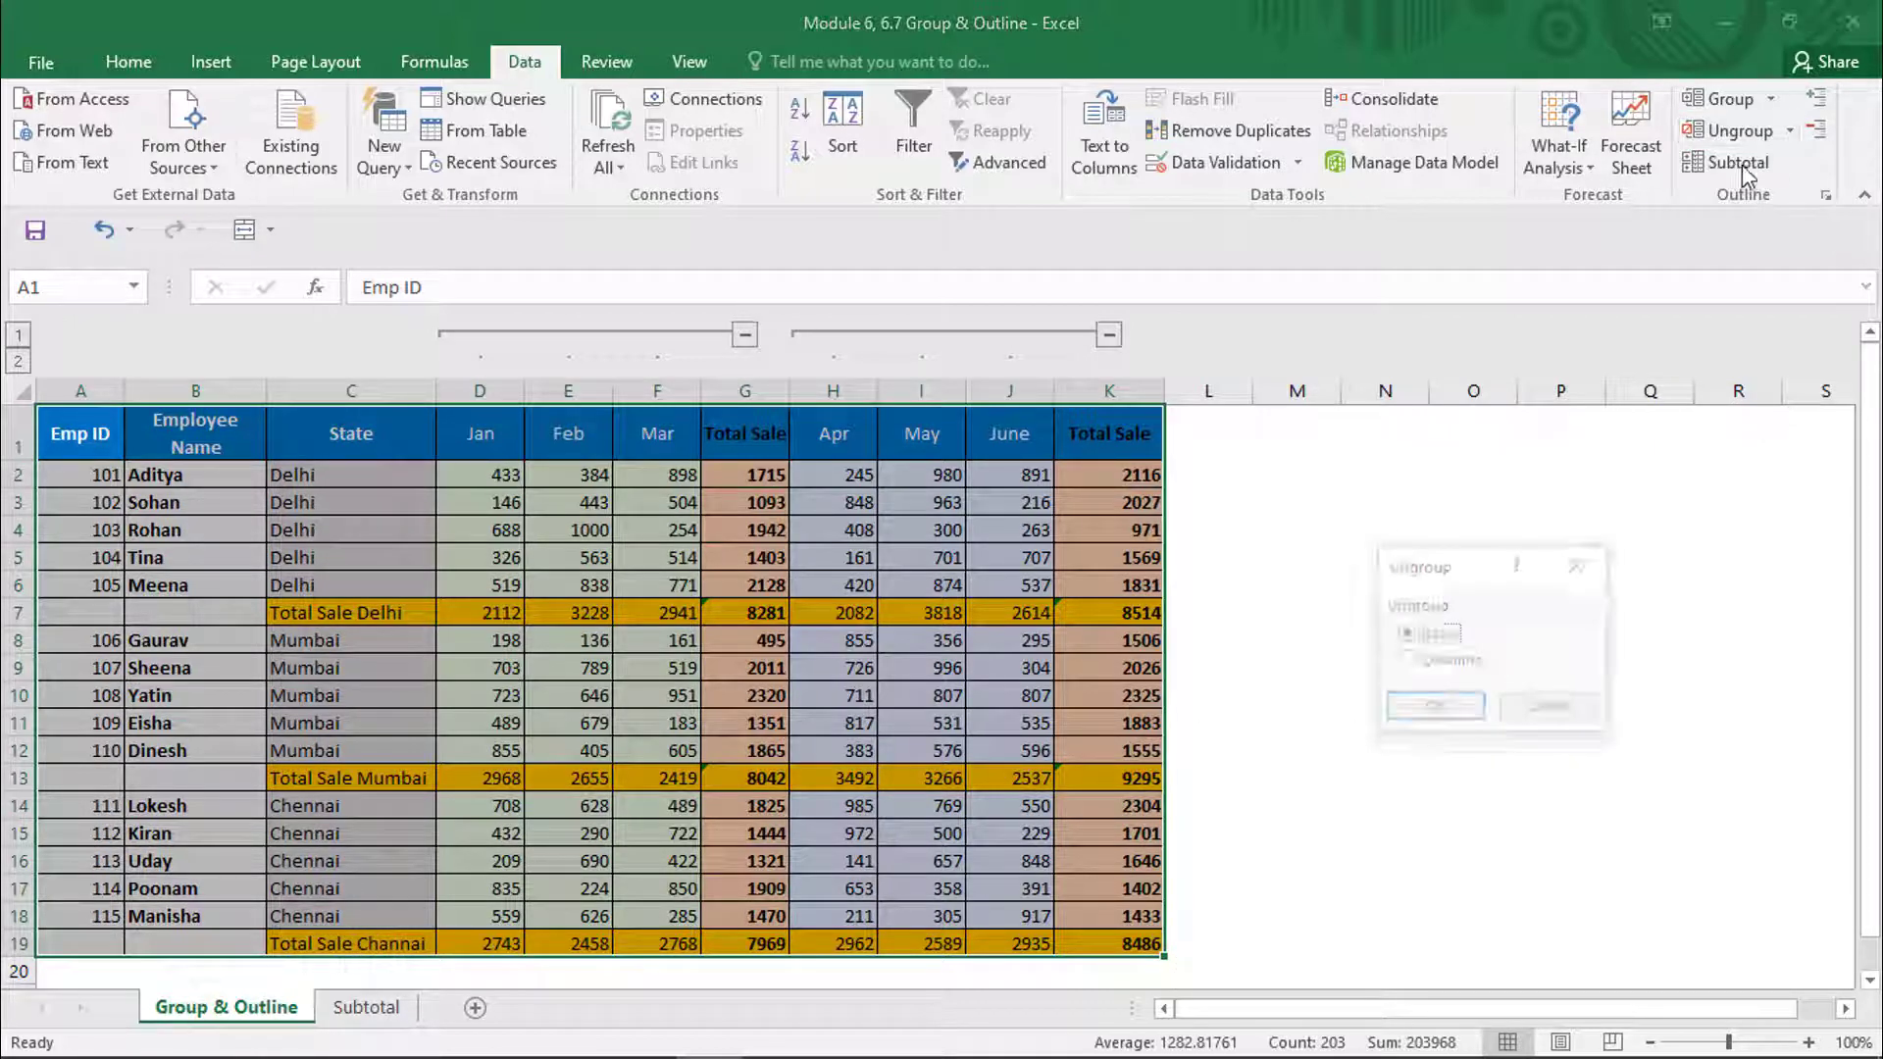
pyautogui.click(1427, 665)
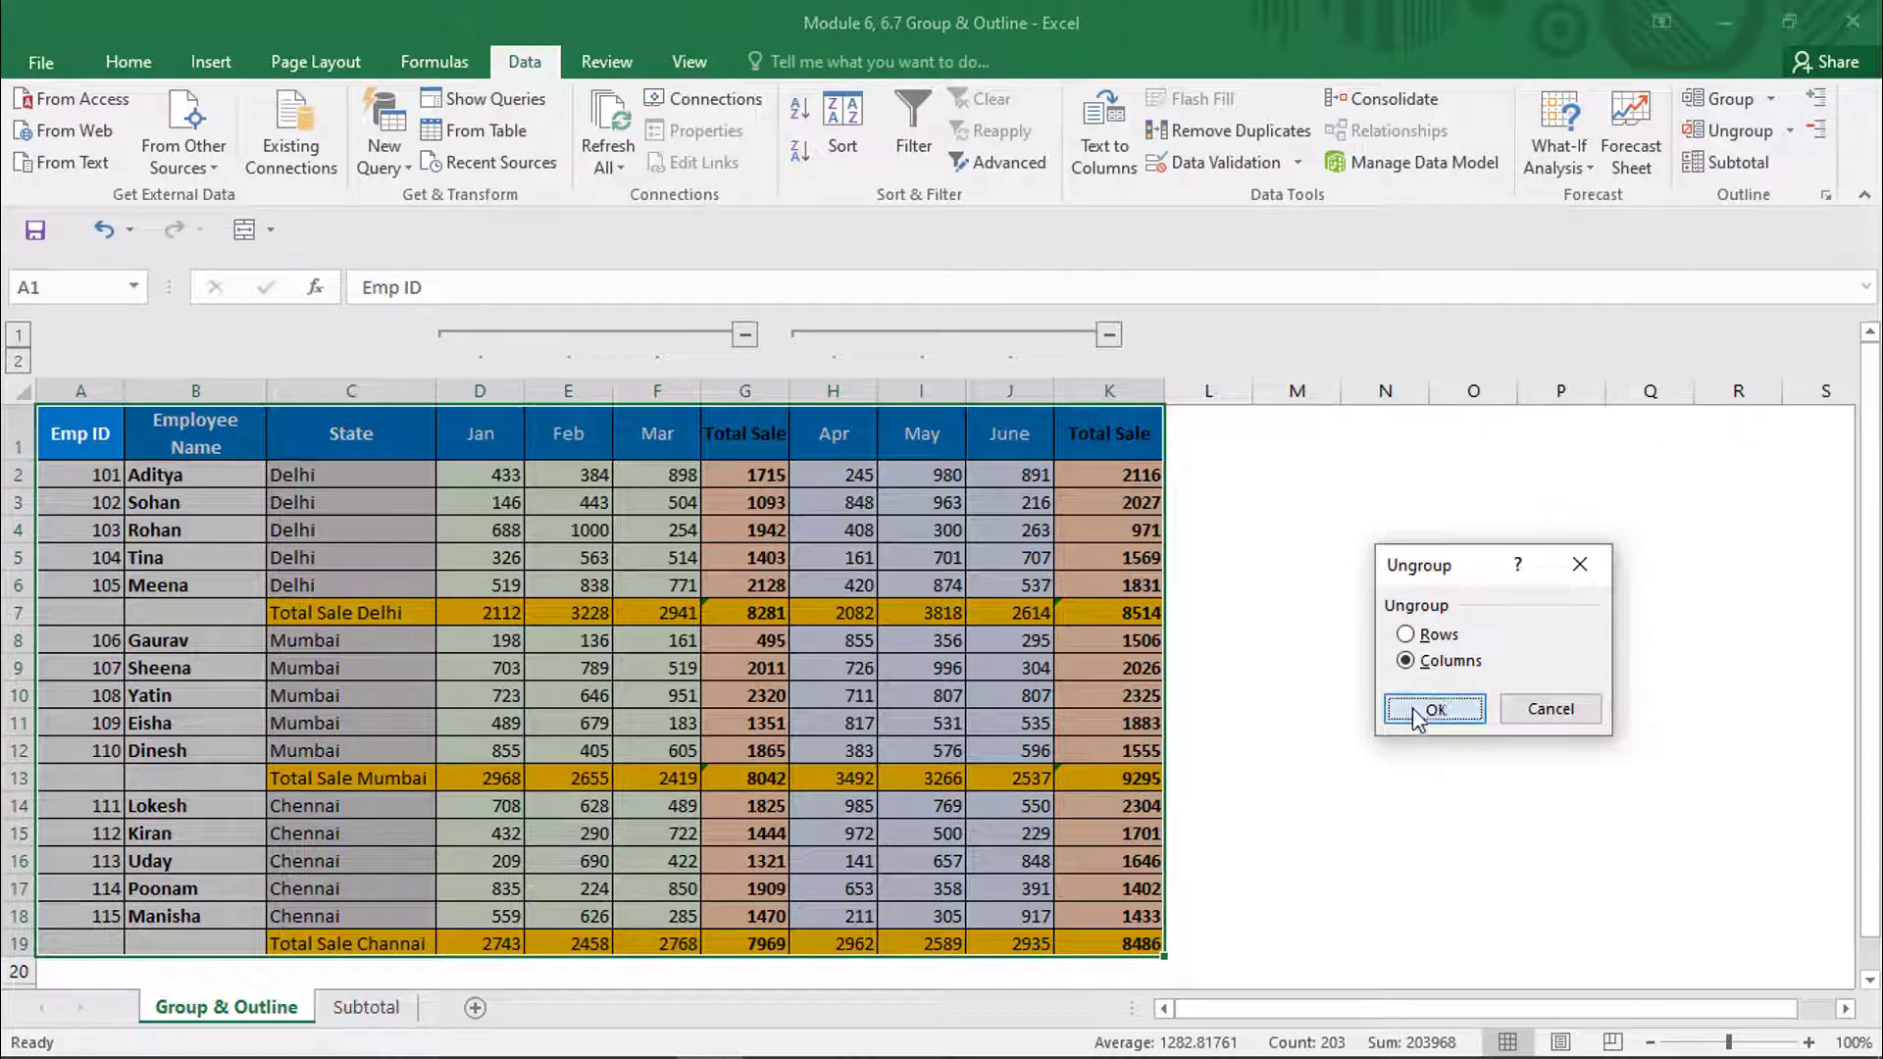
pyautogui.click(1432, 709)
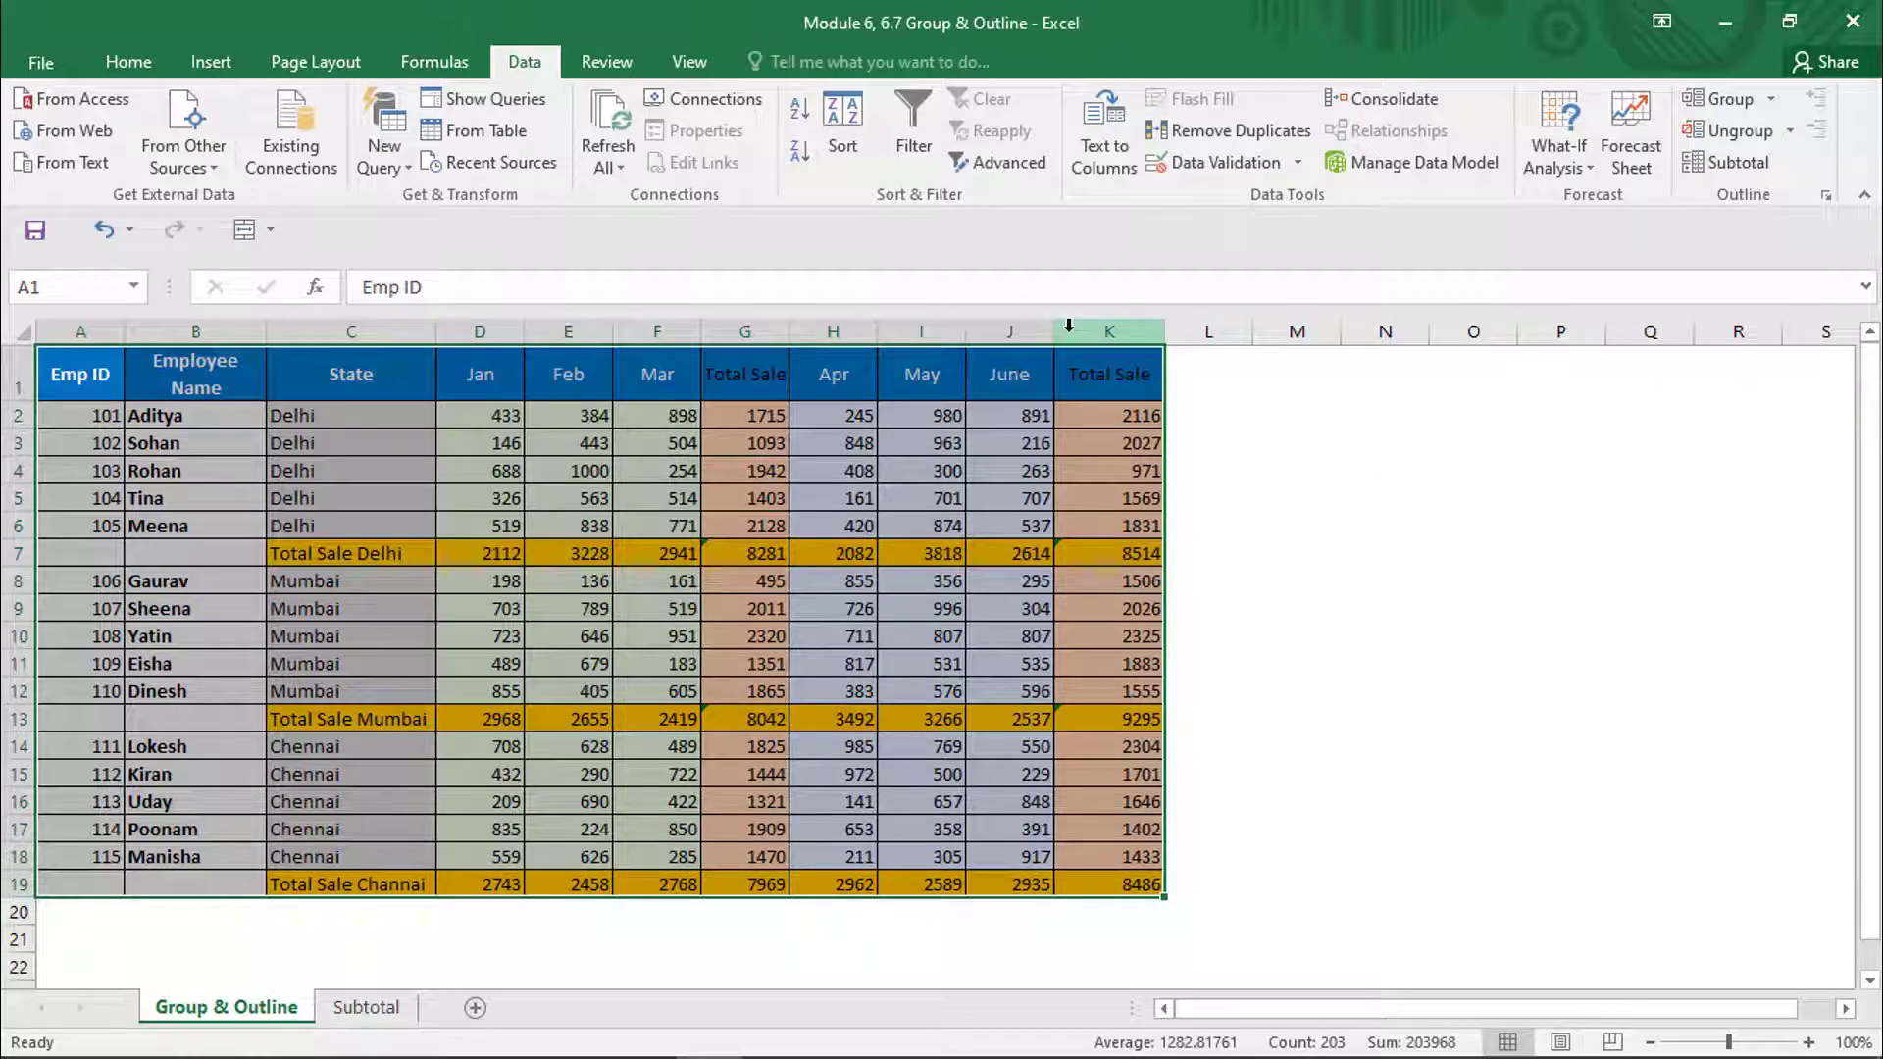
# - Undo the row and column ungrouping, and remove all groups from the sales table at once with Clear Outline
pyautogui.hotkey('ctrl', 'z')
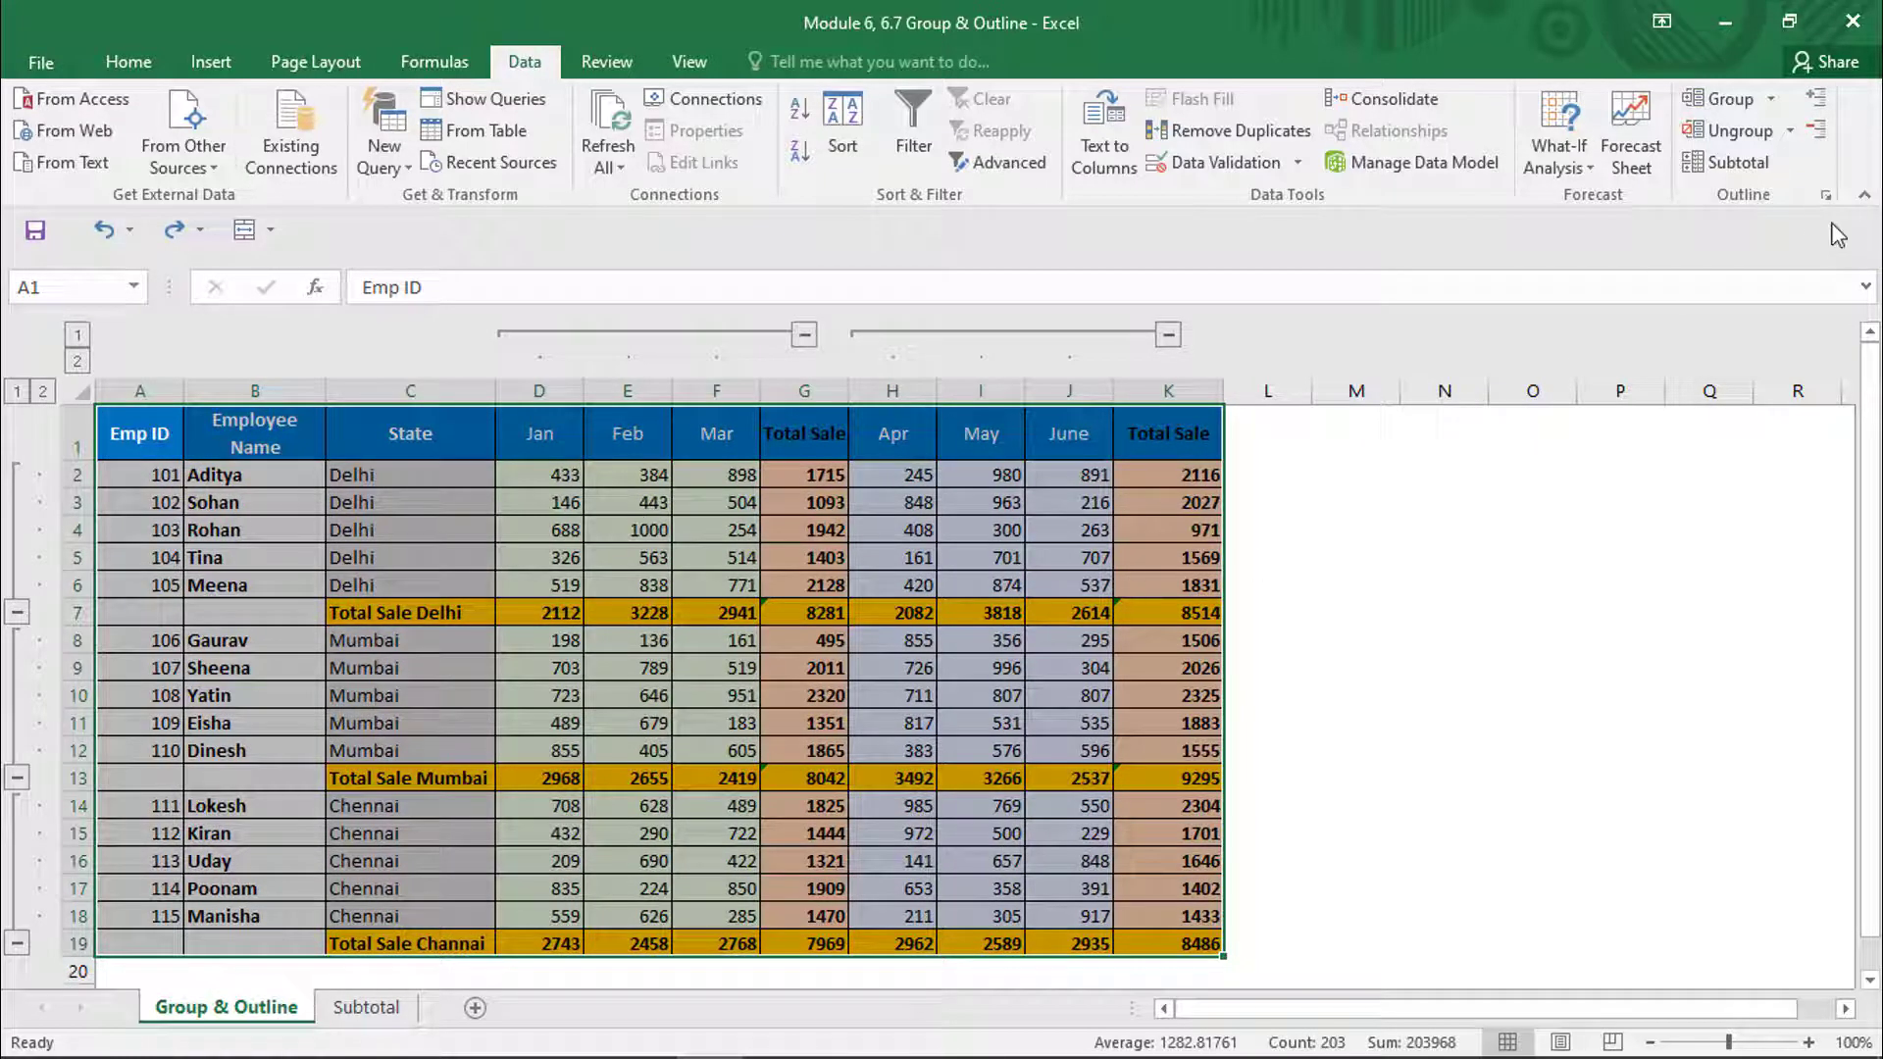
pyautogui.click(1790, 132)
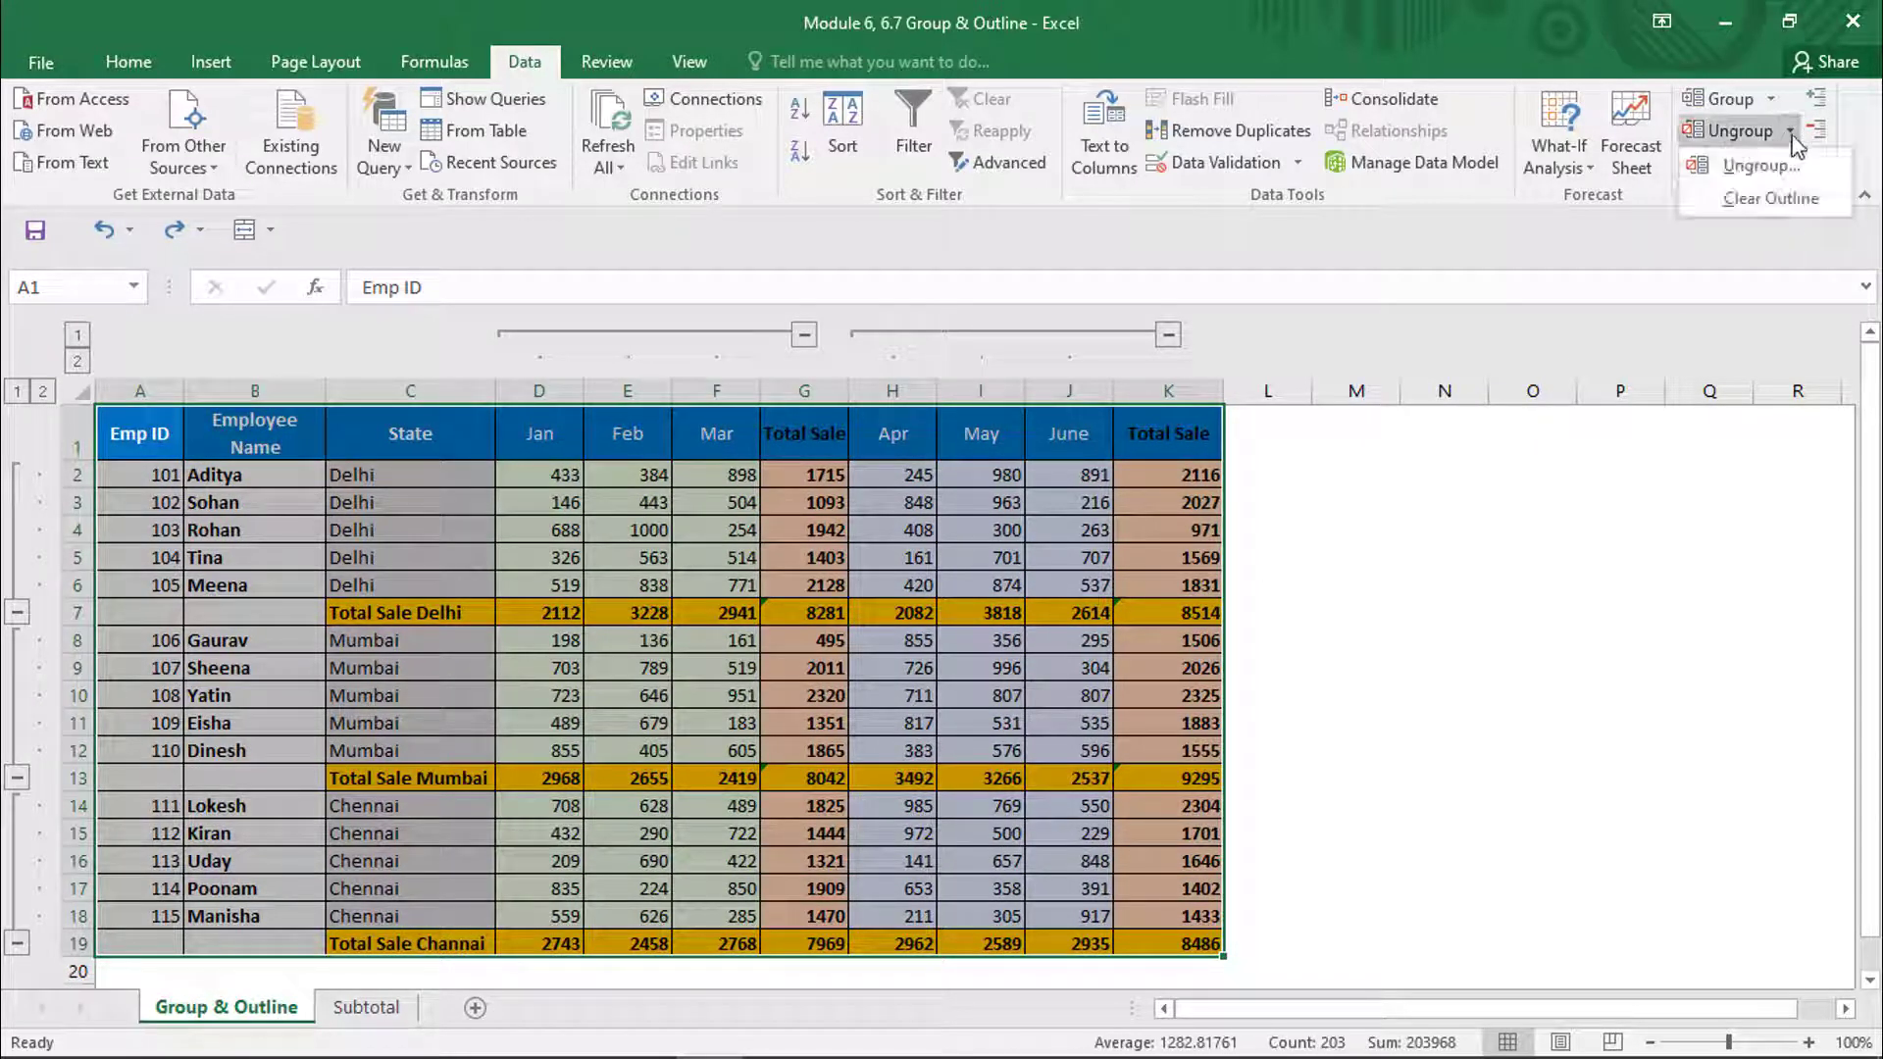
pyautogui.click(1762, 197)
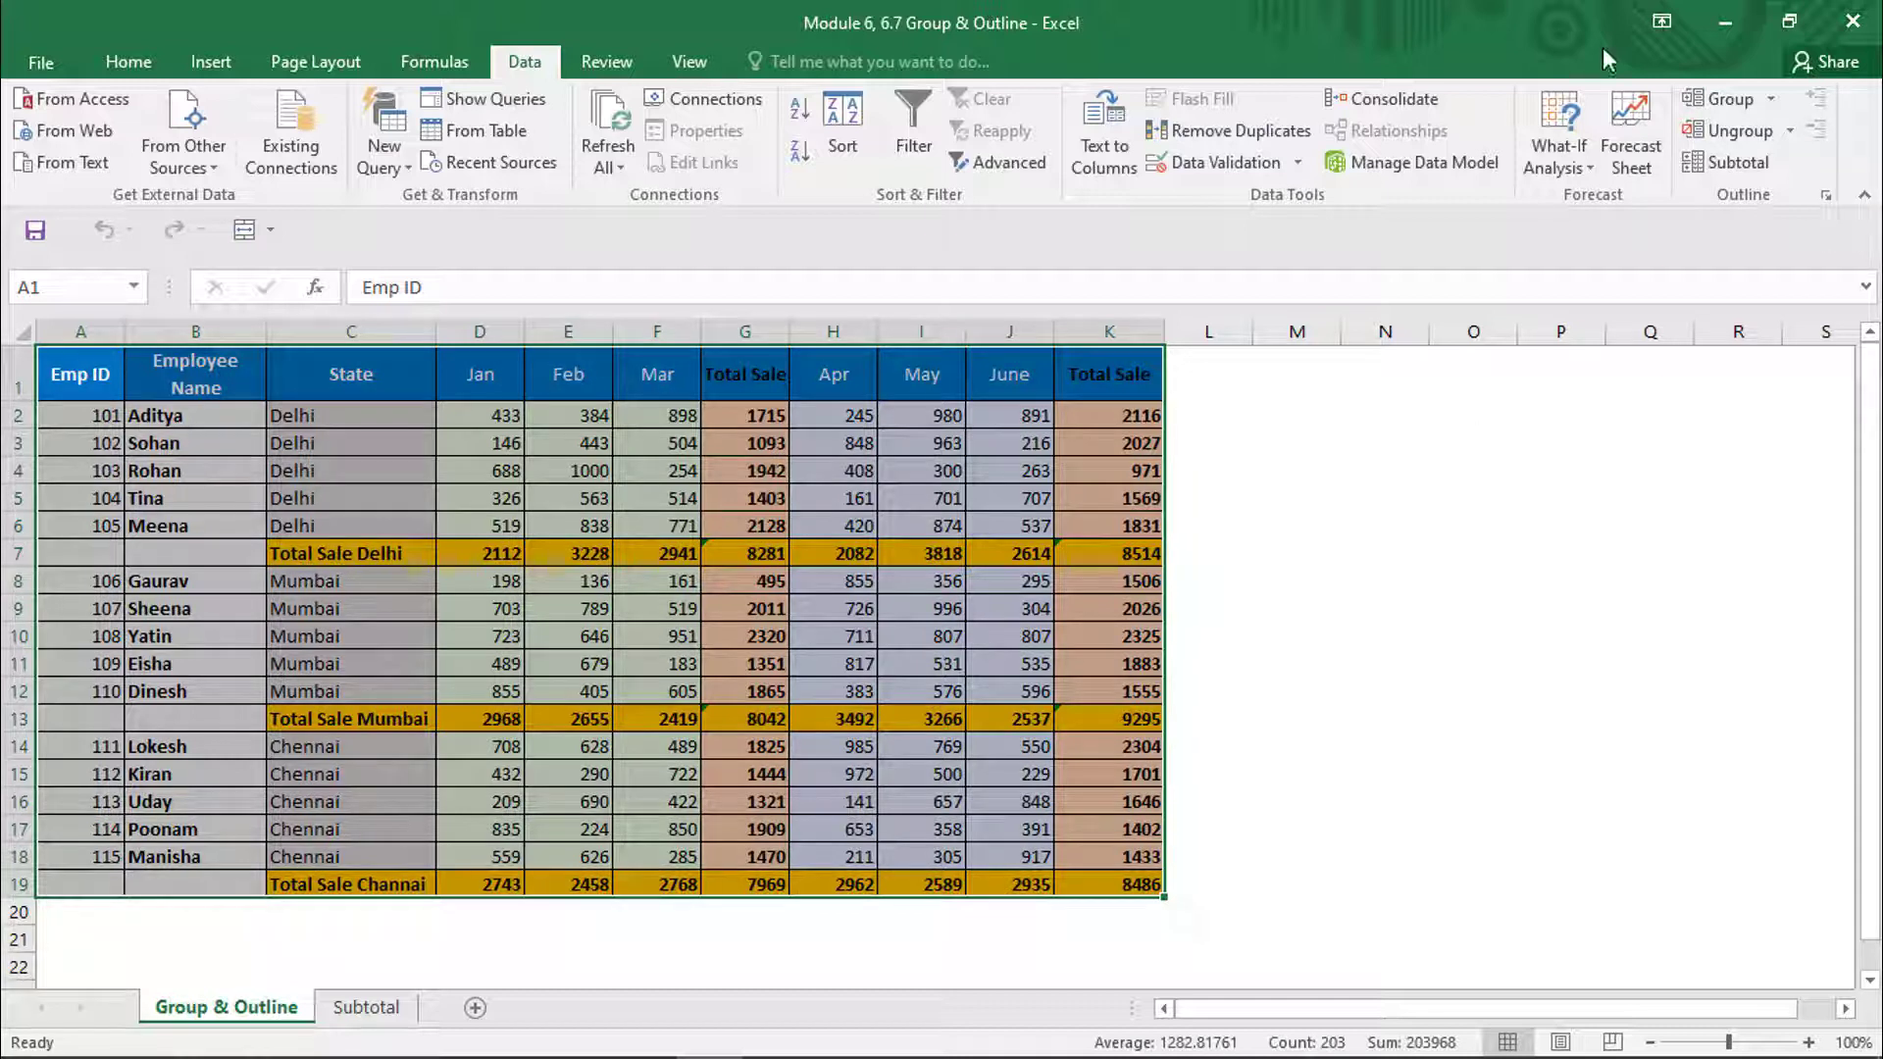
# - Group the rows and columns of the sales table A1:K19 automatically with Auto Outline
pyautogui.click(1772, 99)
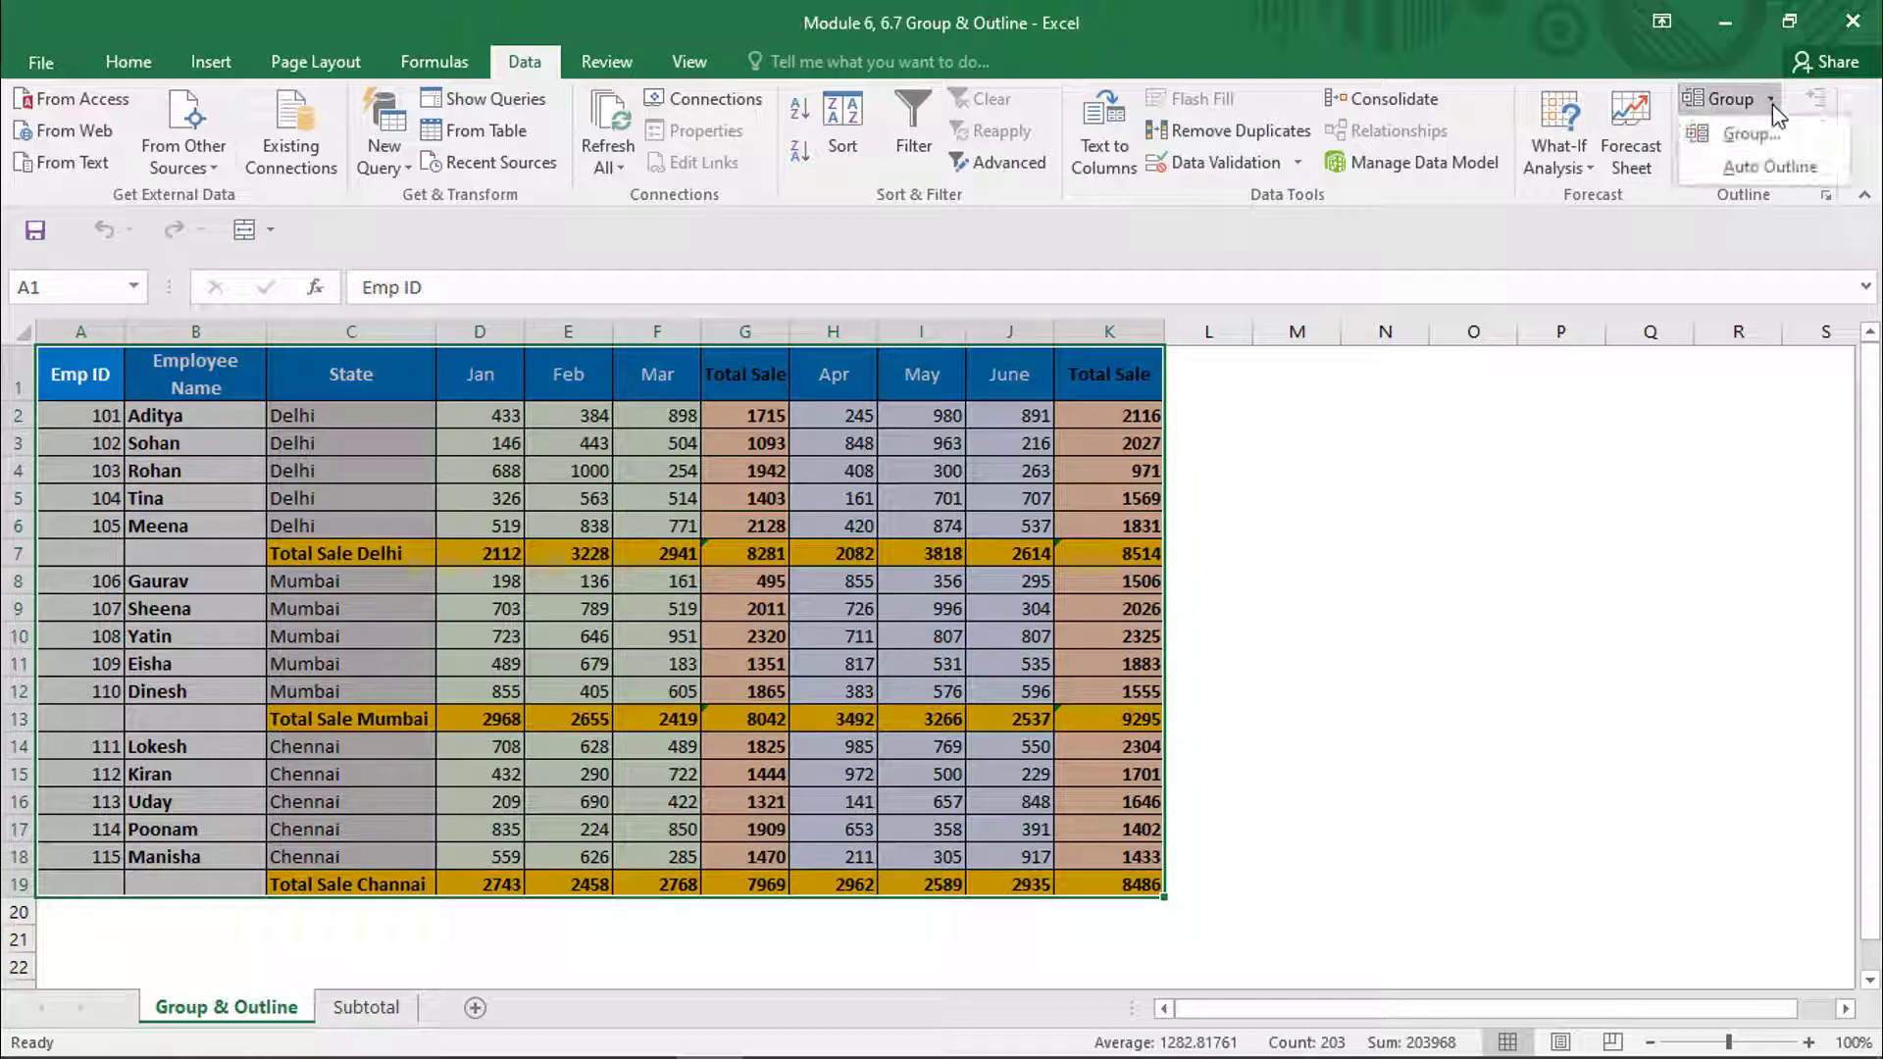
pyautogui.click(1773, 169)
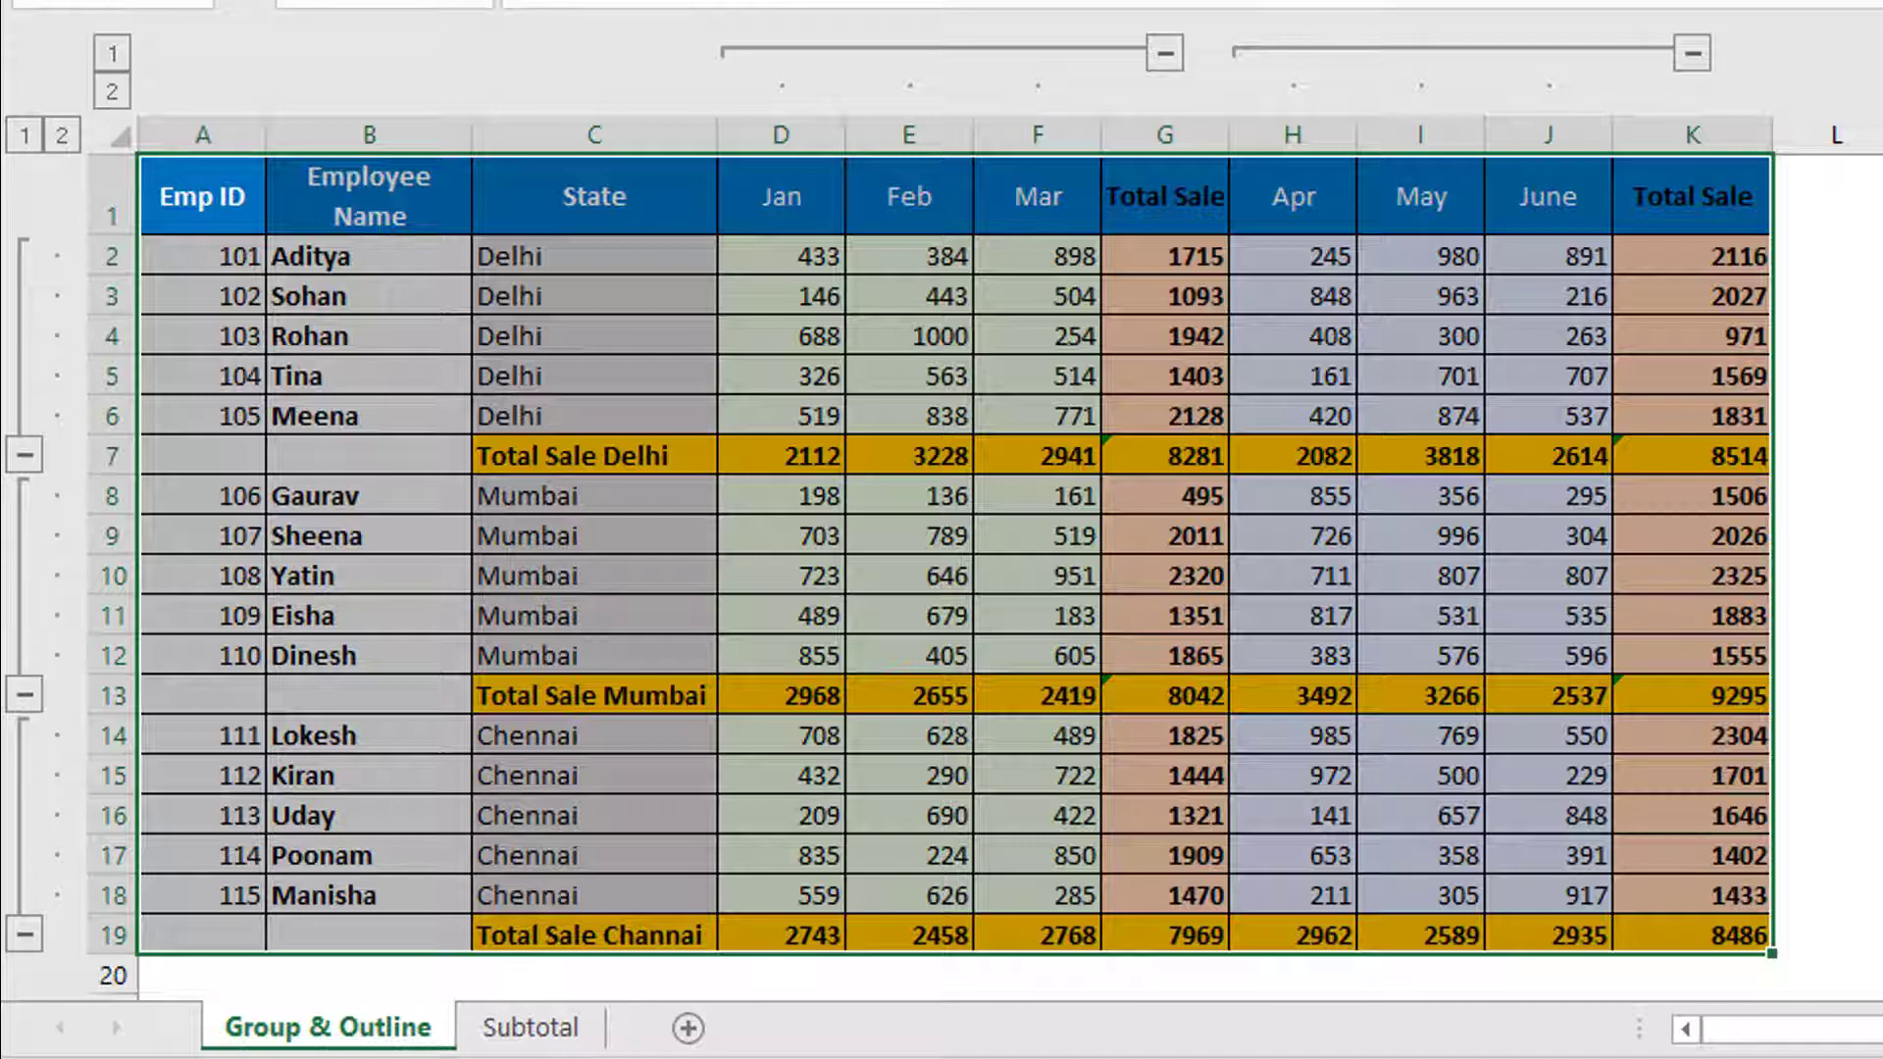
pyautogui.click(1826, 198)
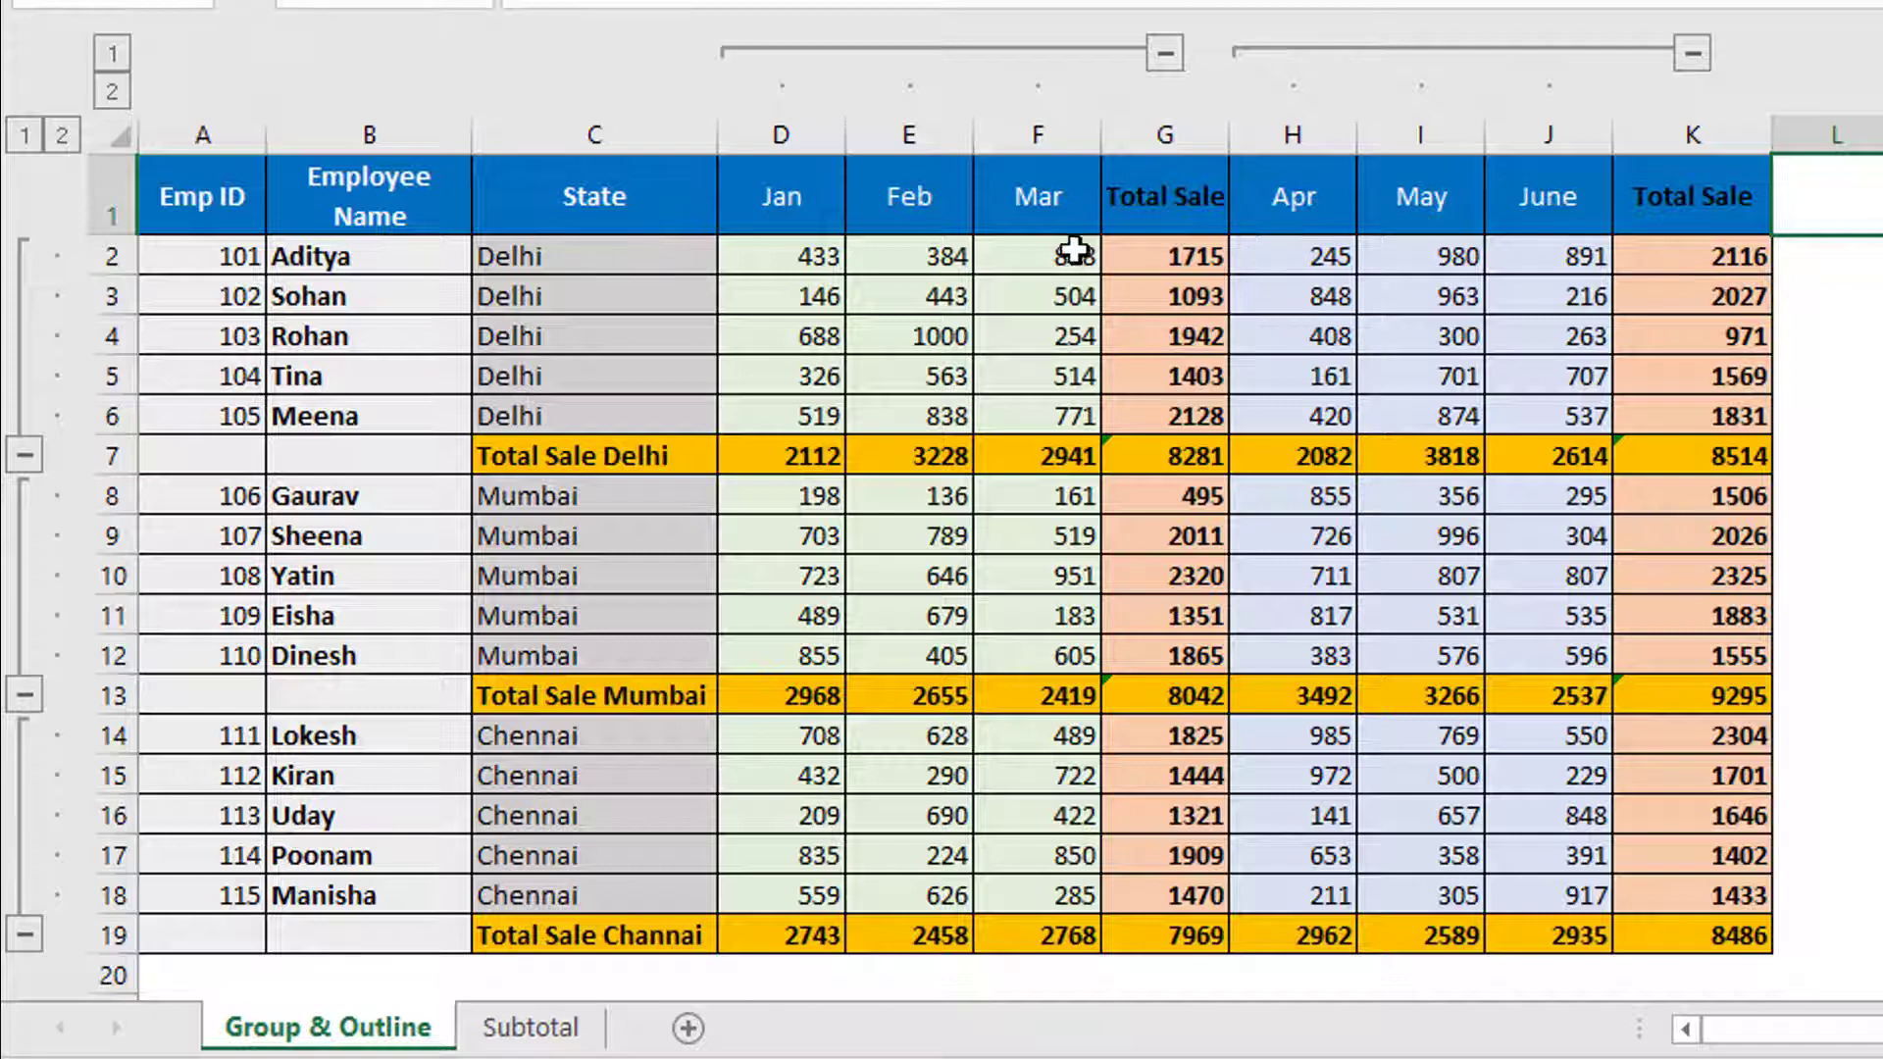
# - Collapse the Jan–Mar and Apr–June column groups to review their Total Sale columns, and expand both groups again
pyautogui.click(1164, 53)
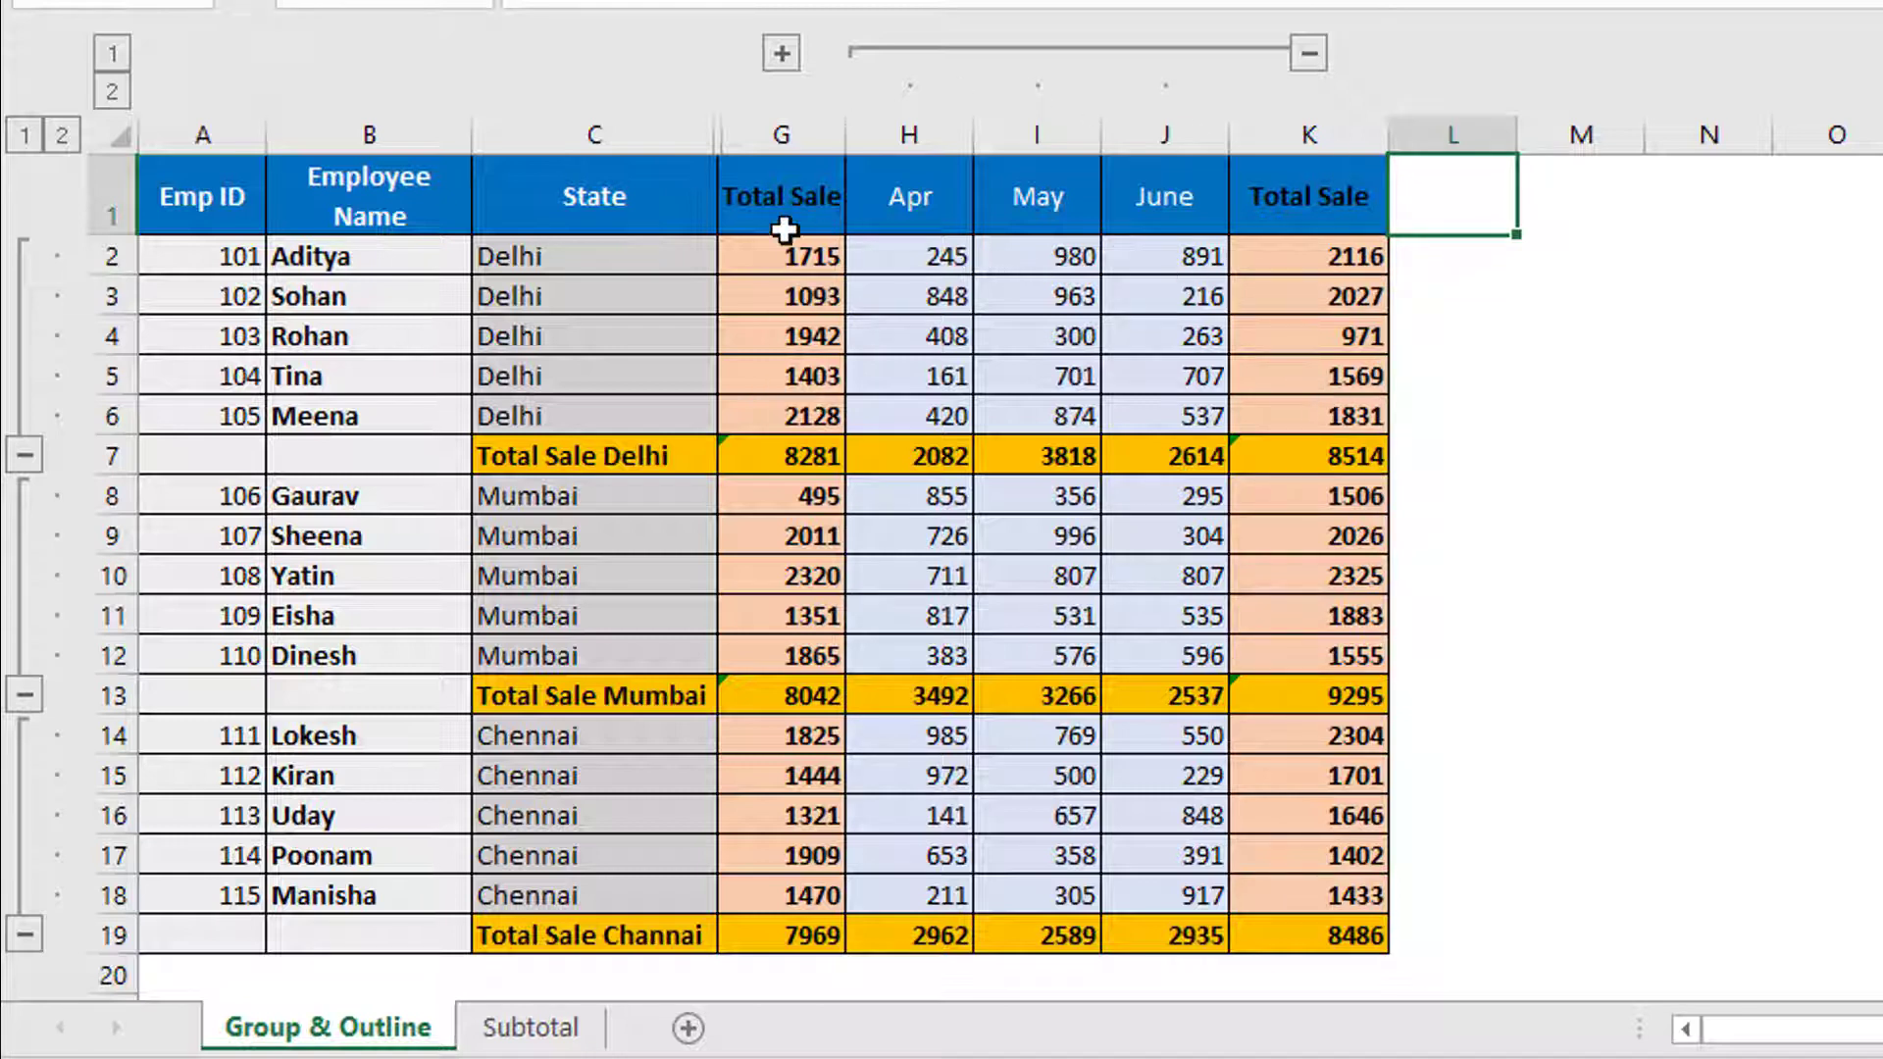
pyautogui.click(781, 54)
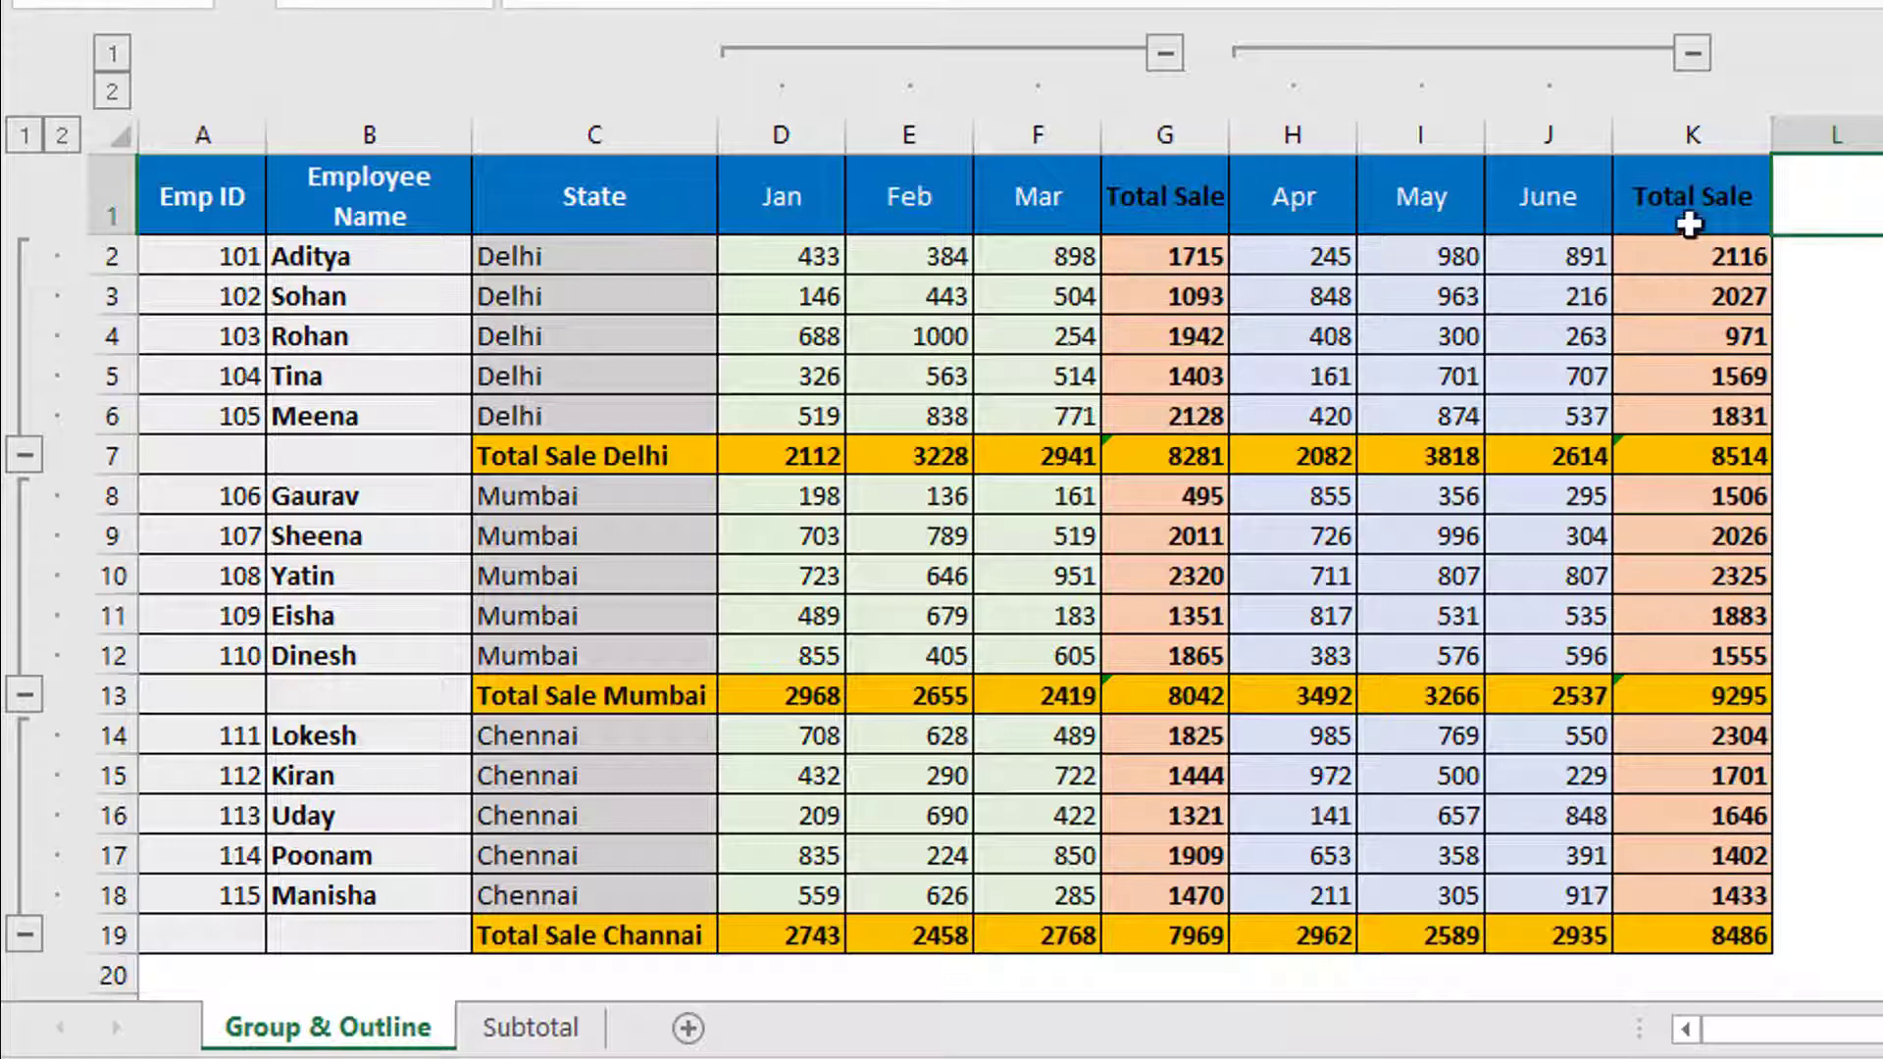
pyautogui.click(1173, 57)
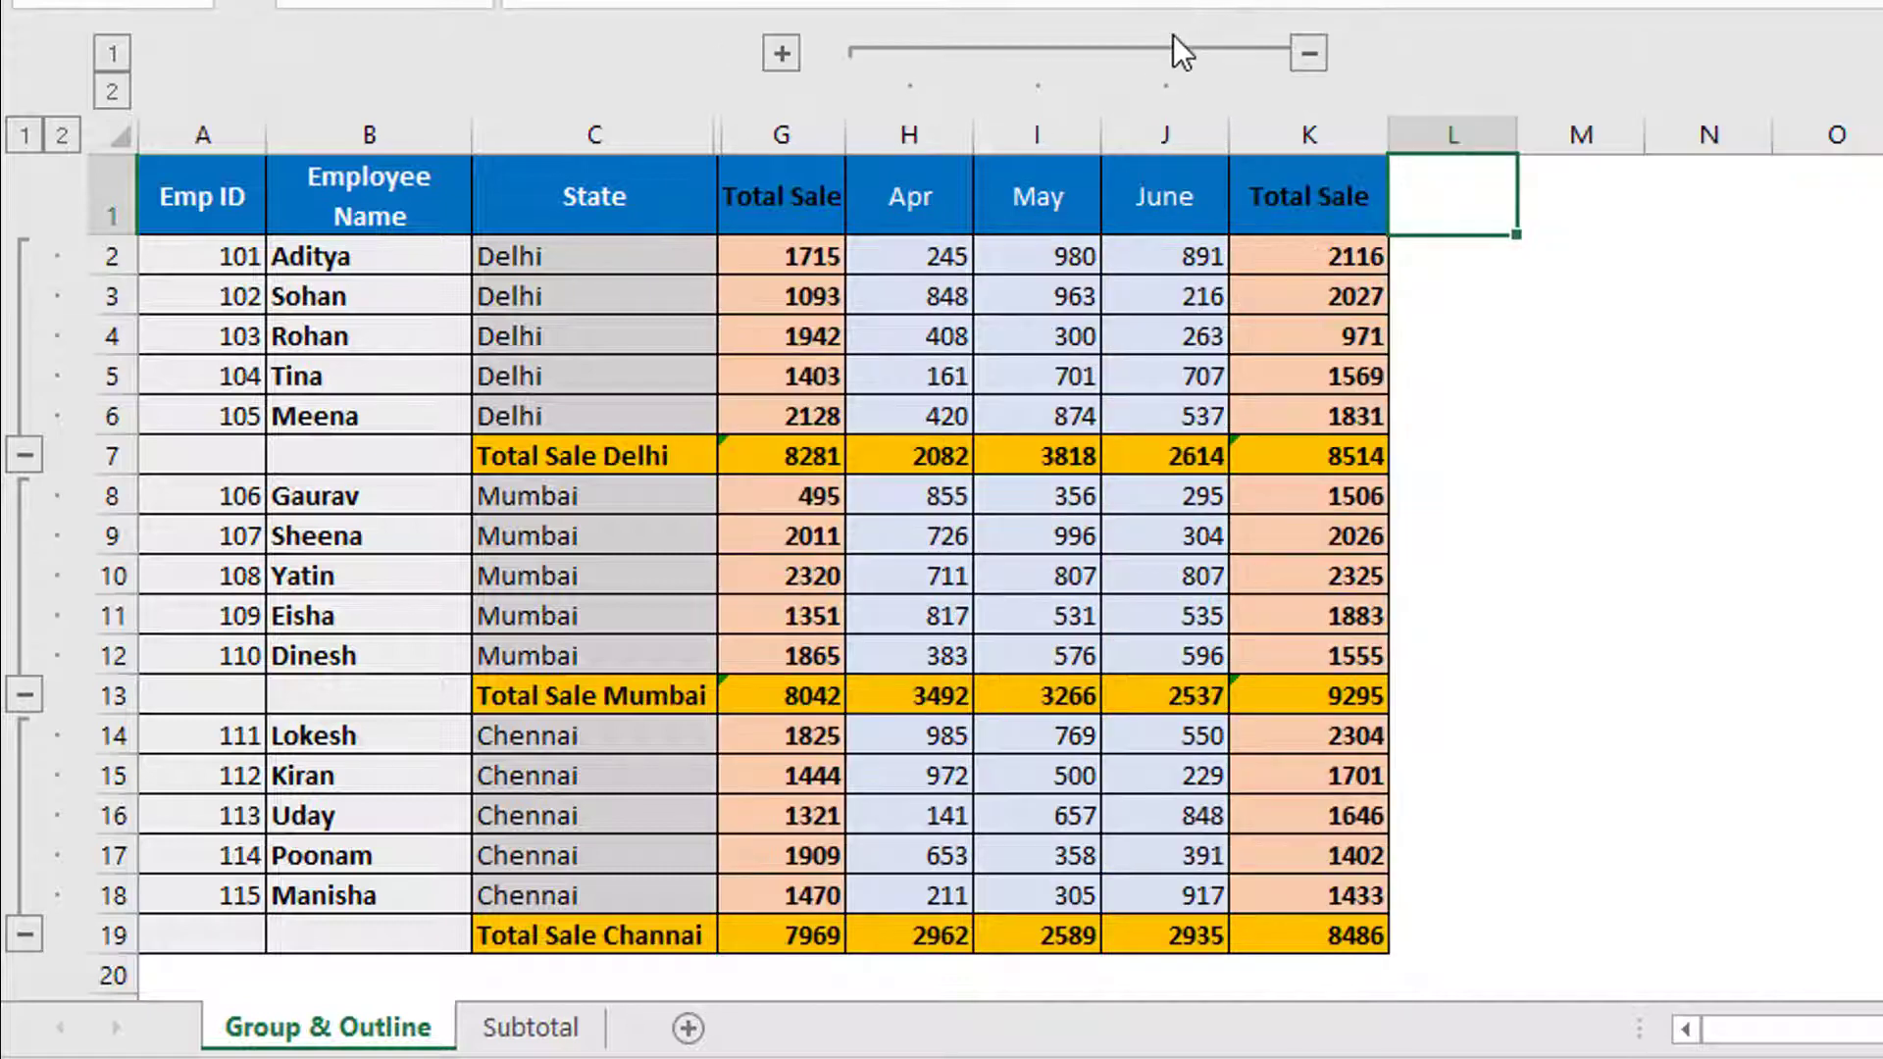
pyautogui.click(1308, 55)
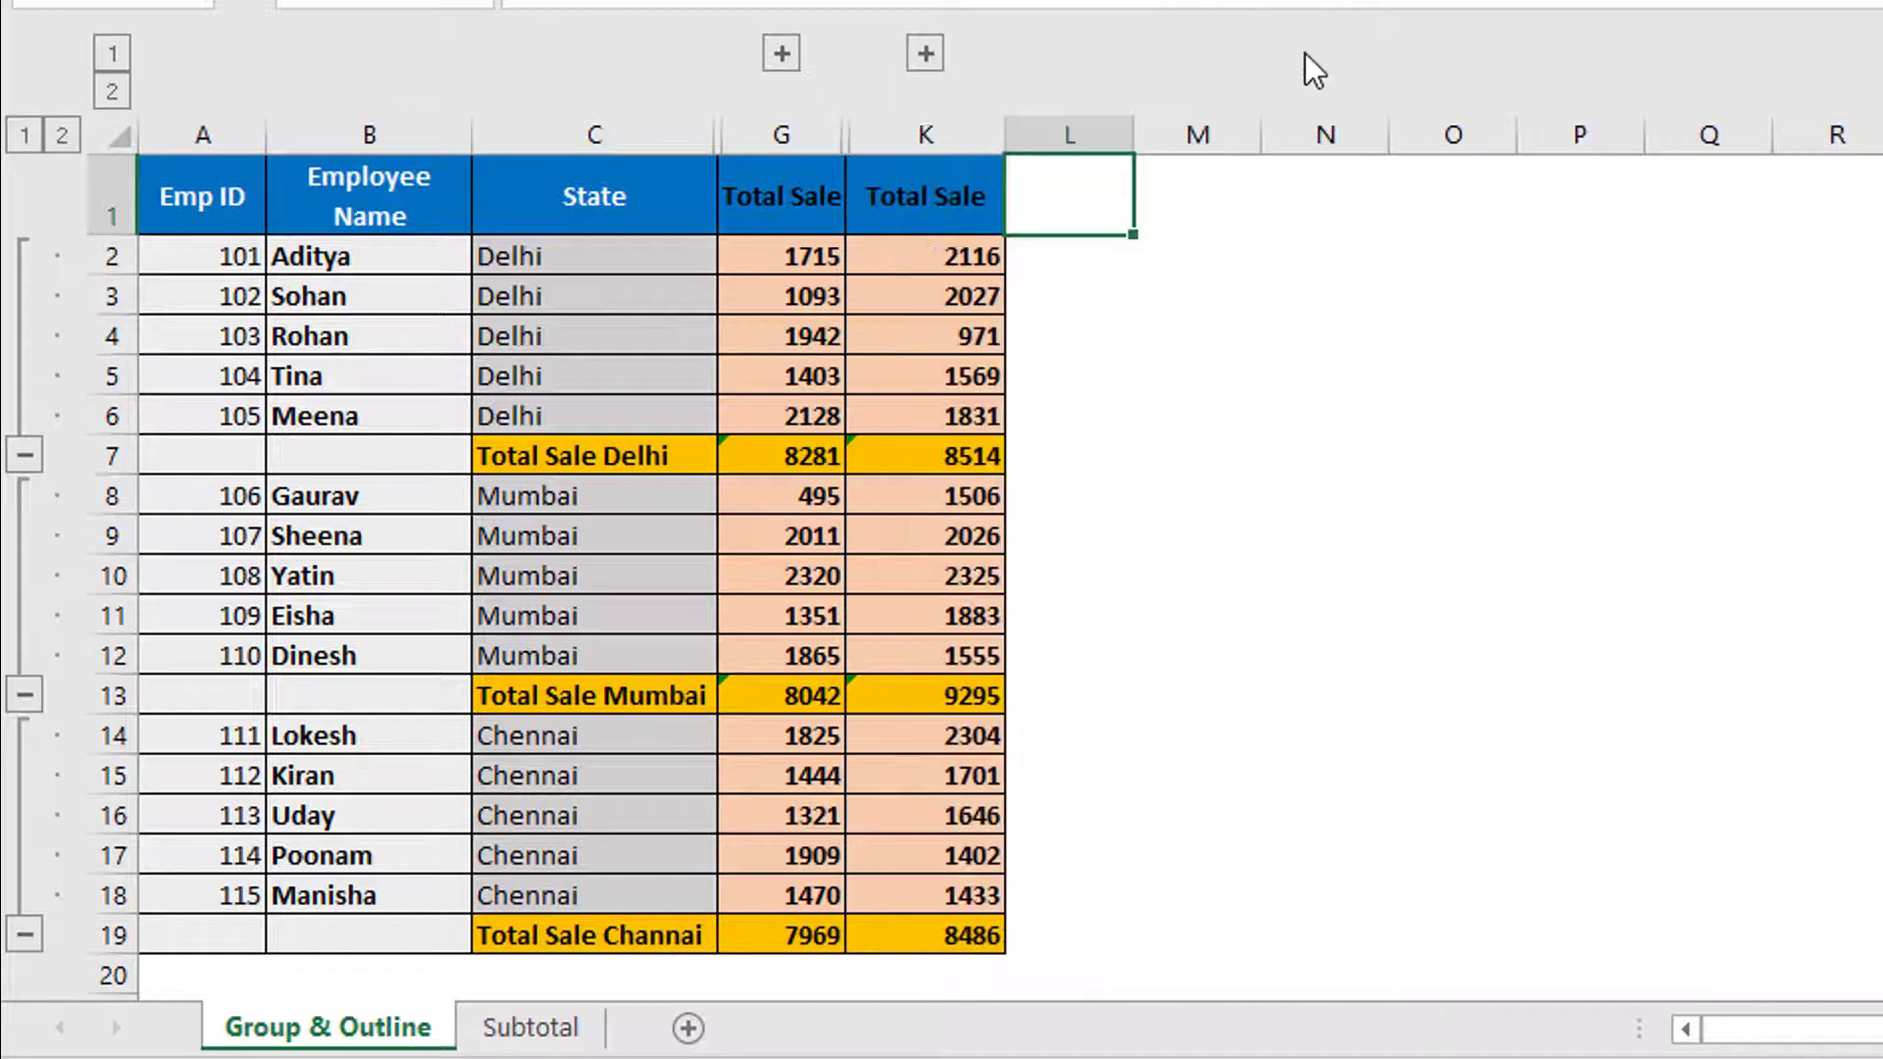
pyautogui.click(777, 262)
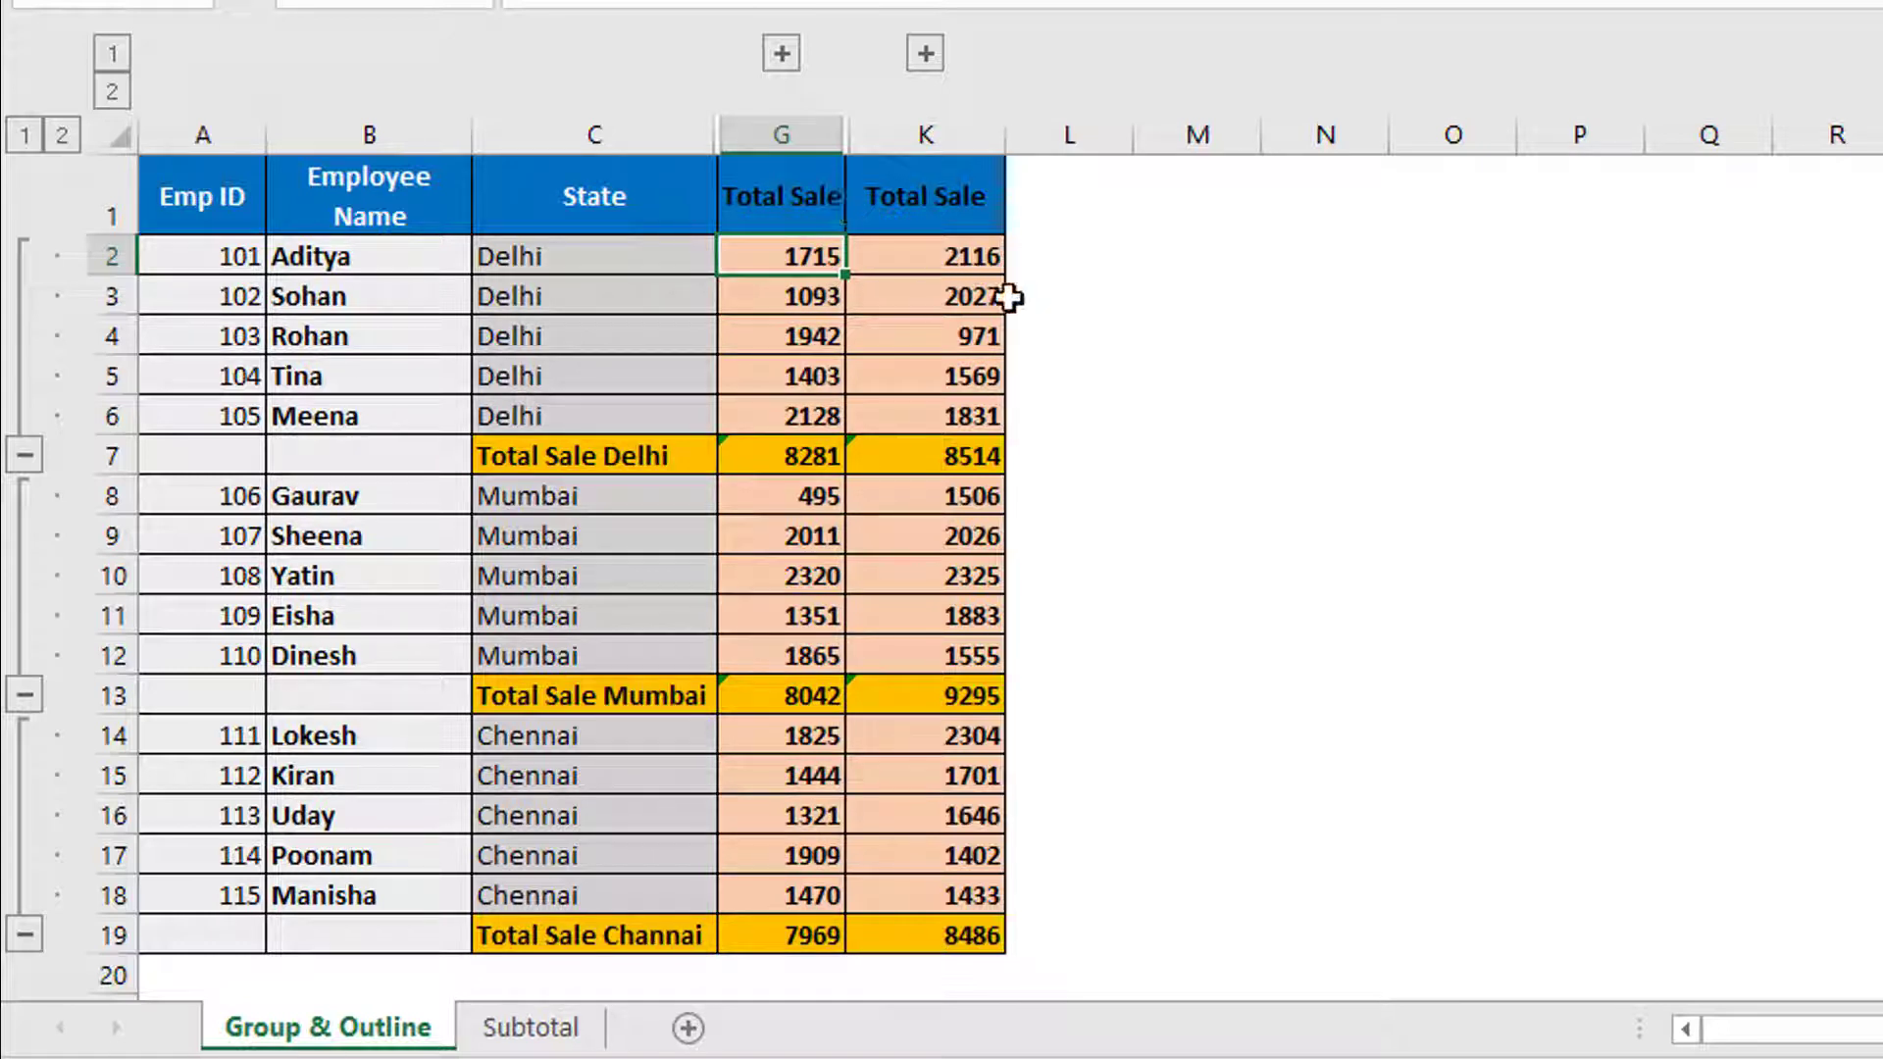
pyautogui.click(956, 257)
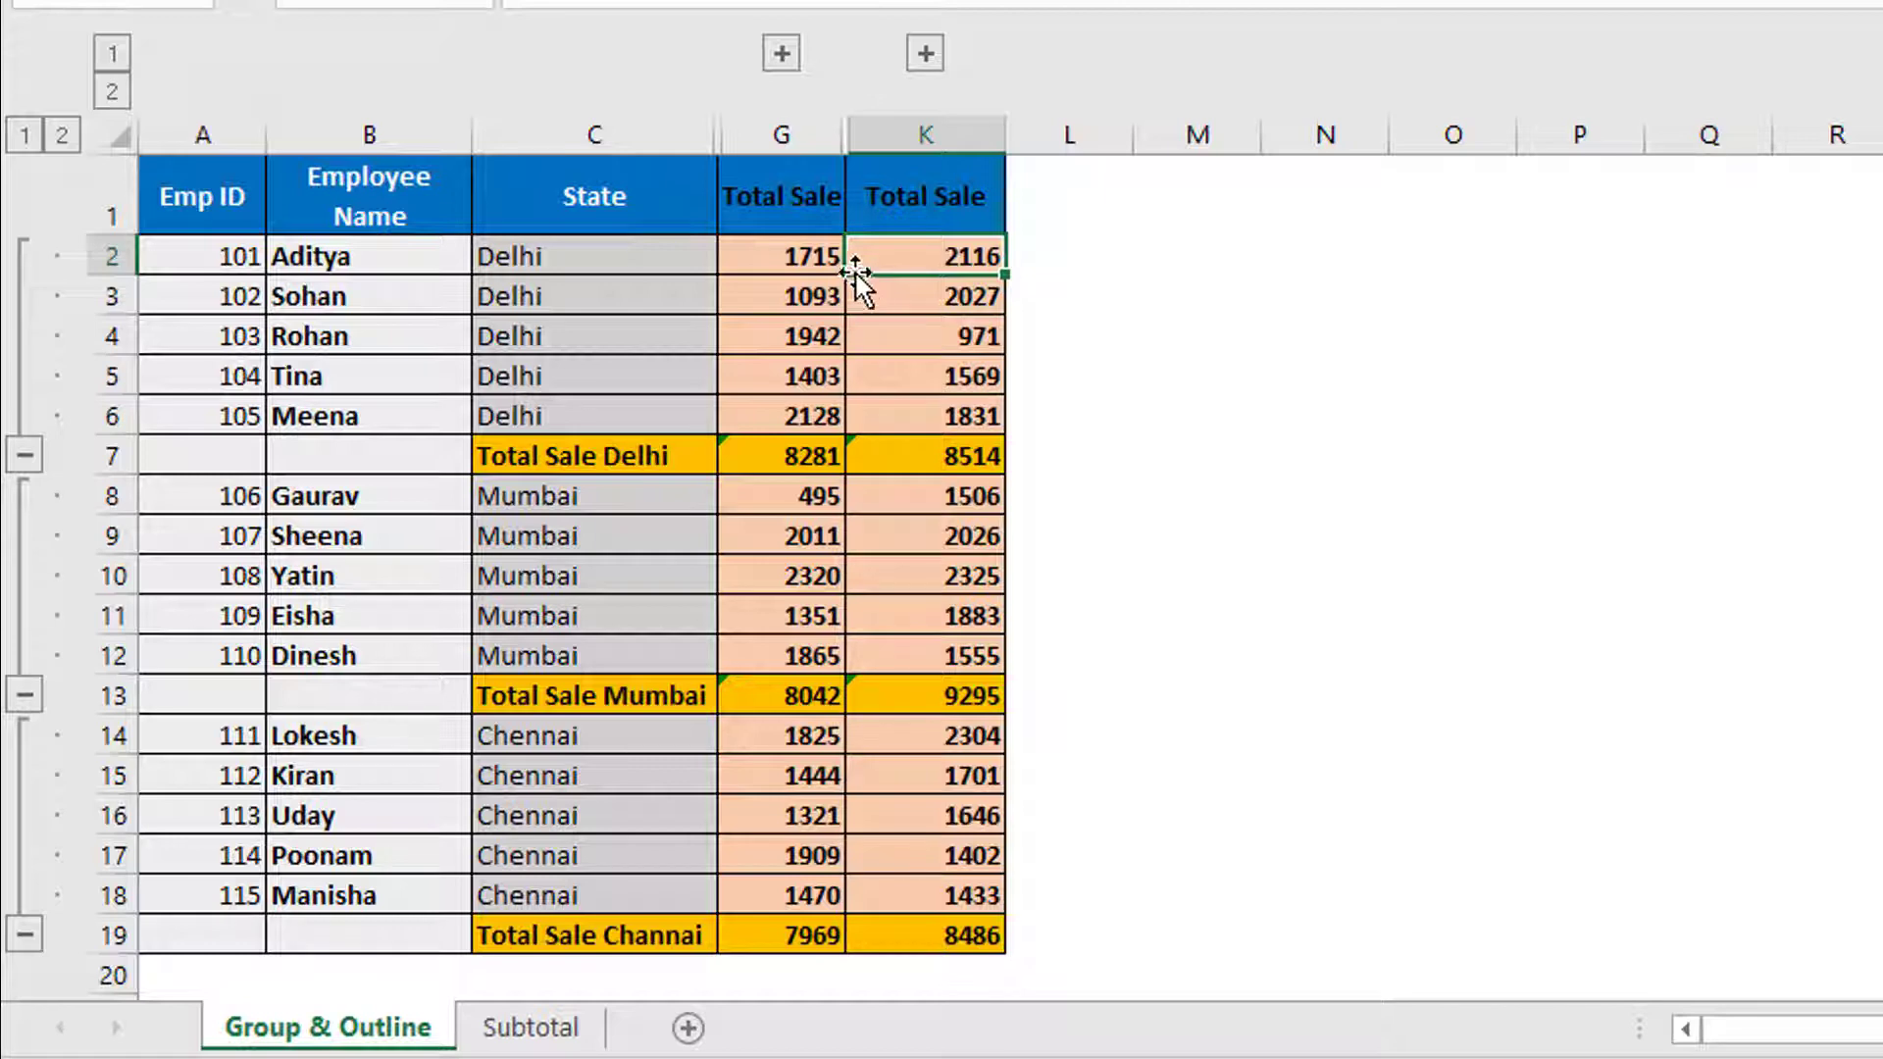
pyautogui.click(781, 54)
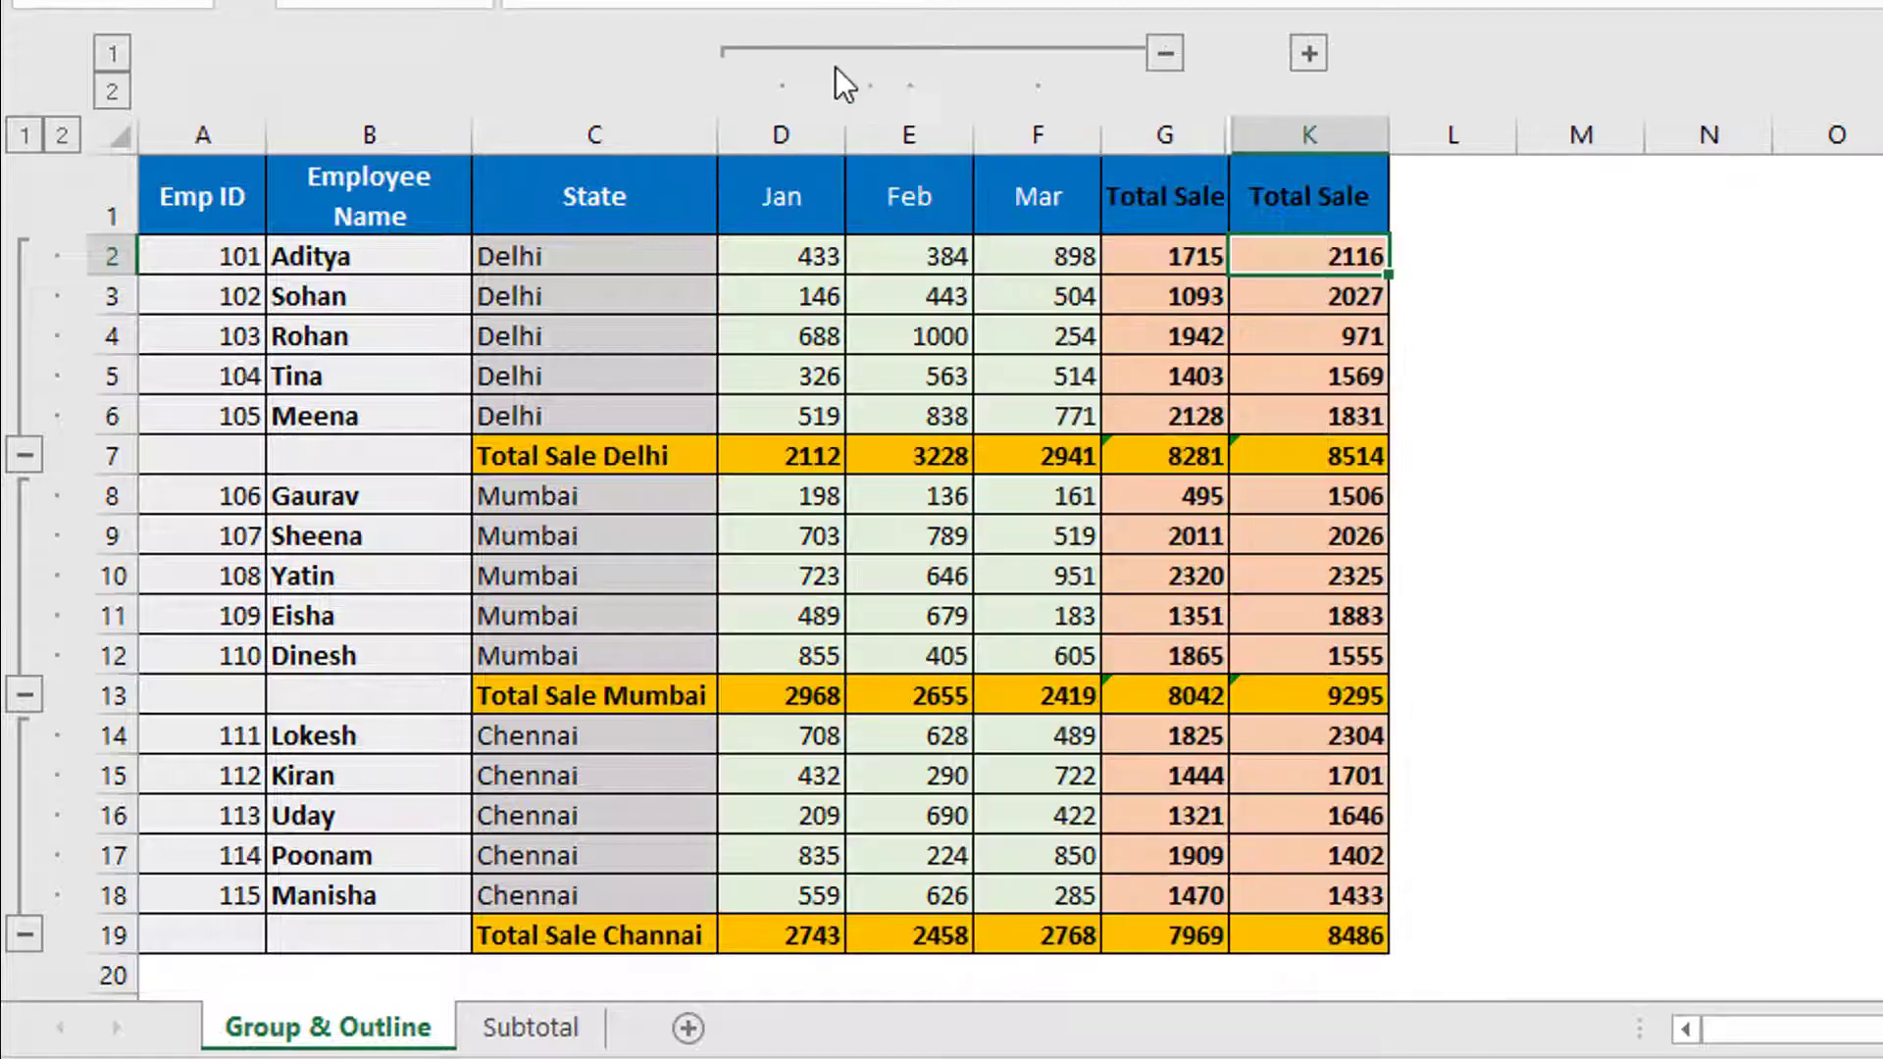
pyautogui.click(1317, 53)
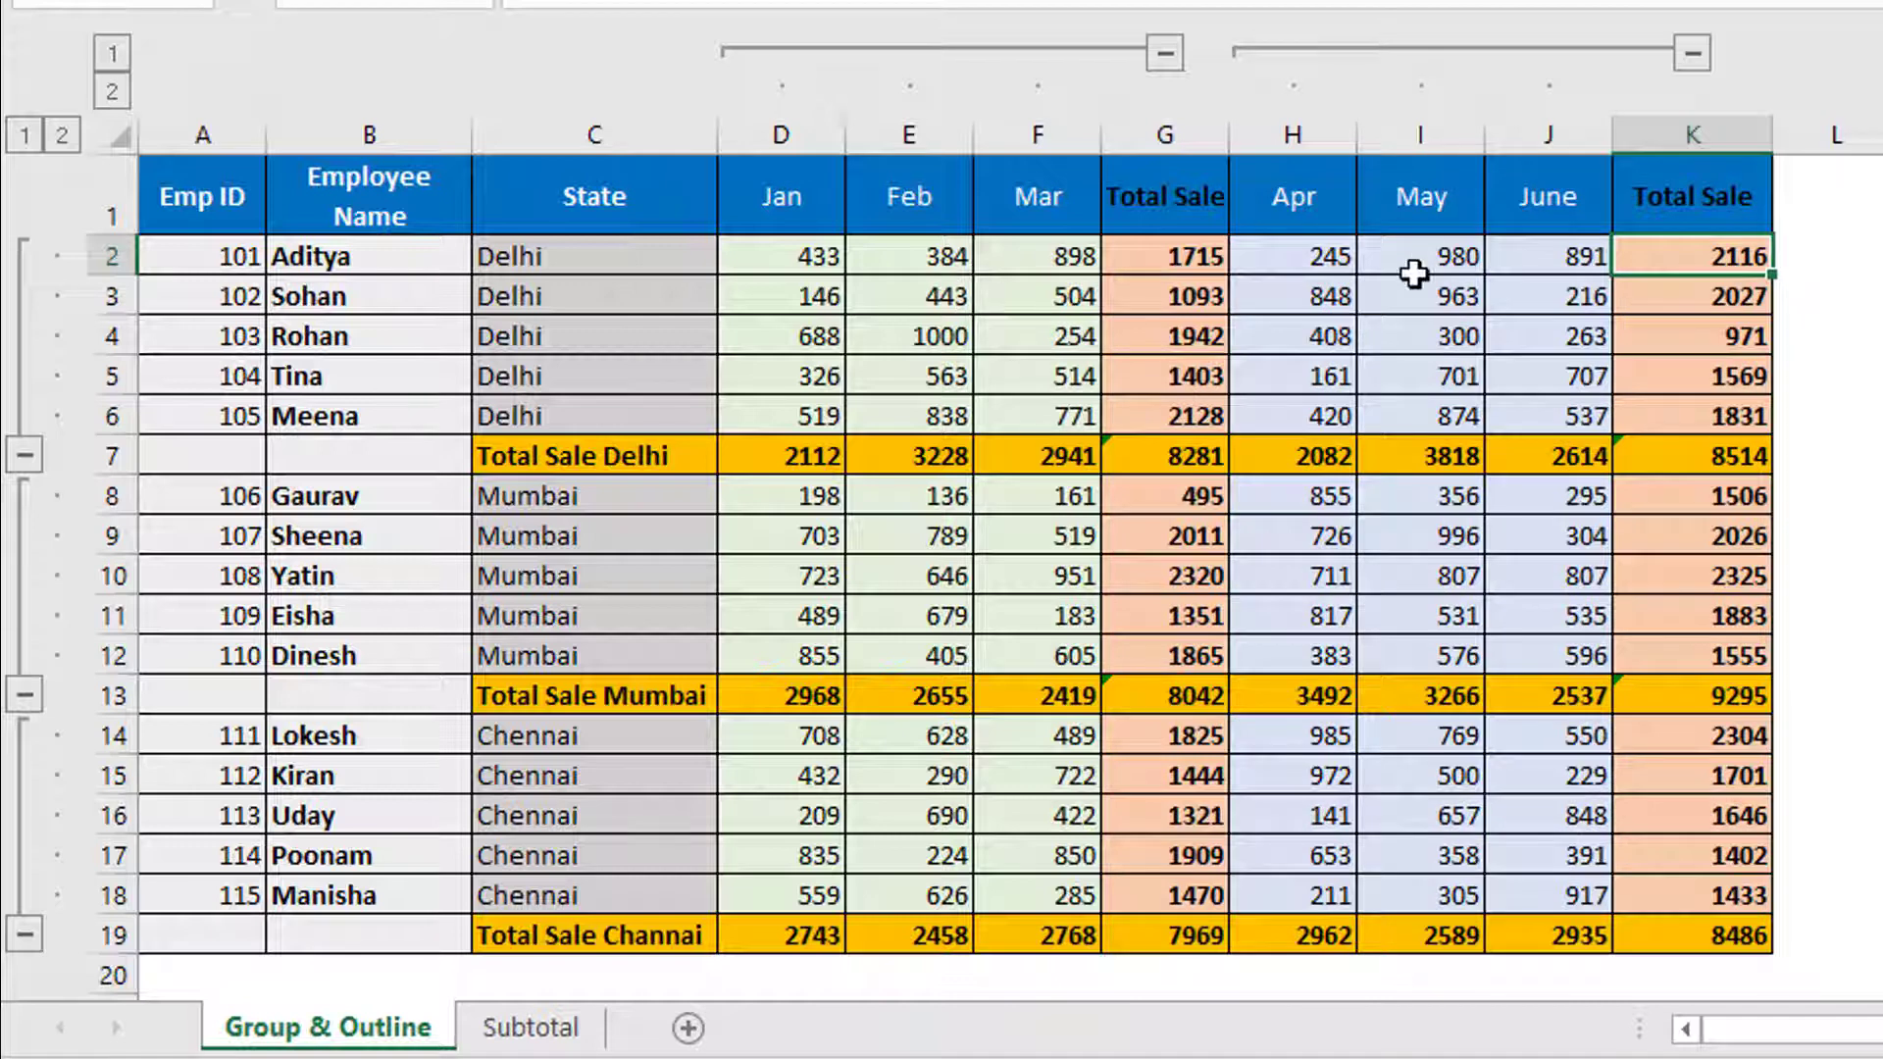
# - Collapse the Delhi, Mumbai and Chennai row groups to show only the state total rows
pyautogui.click(24, 455)
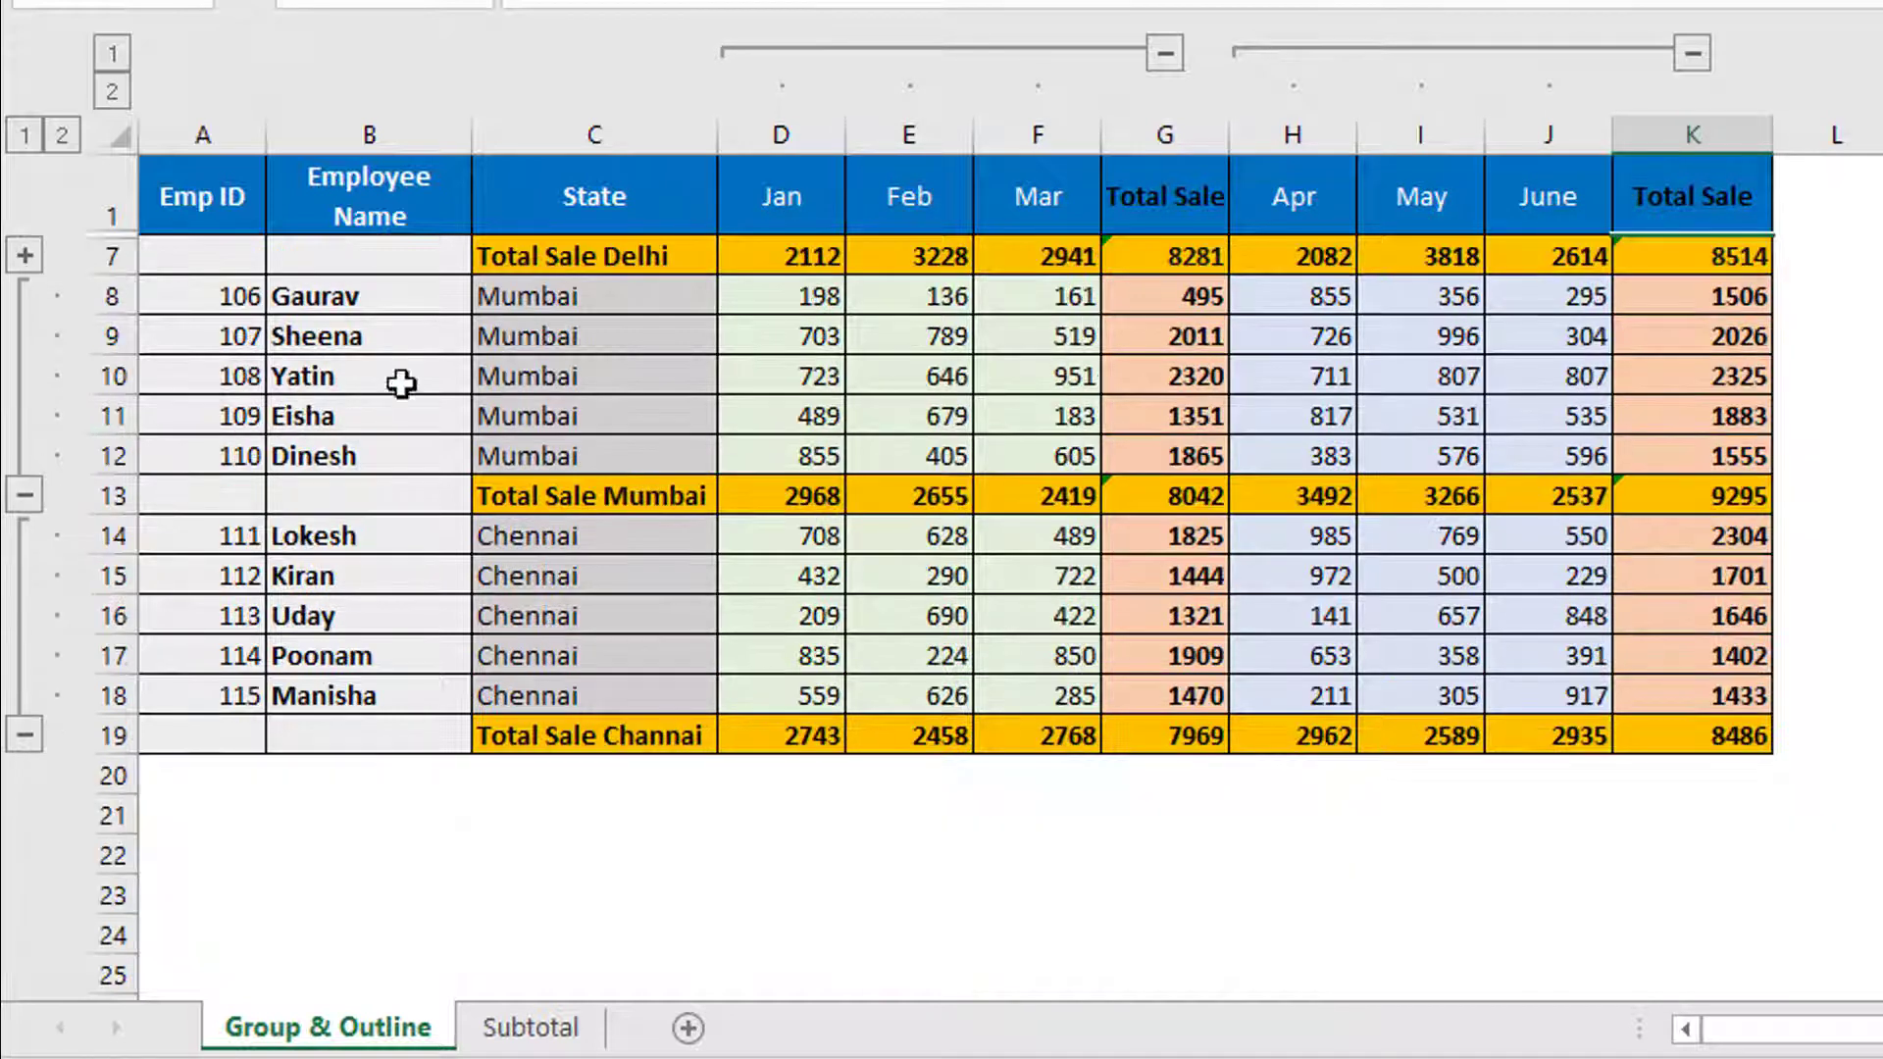
pyautogui.click(24, 495)
pyautogui.click(25, 533)
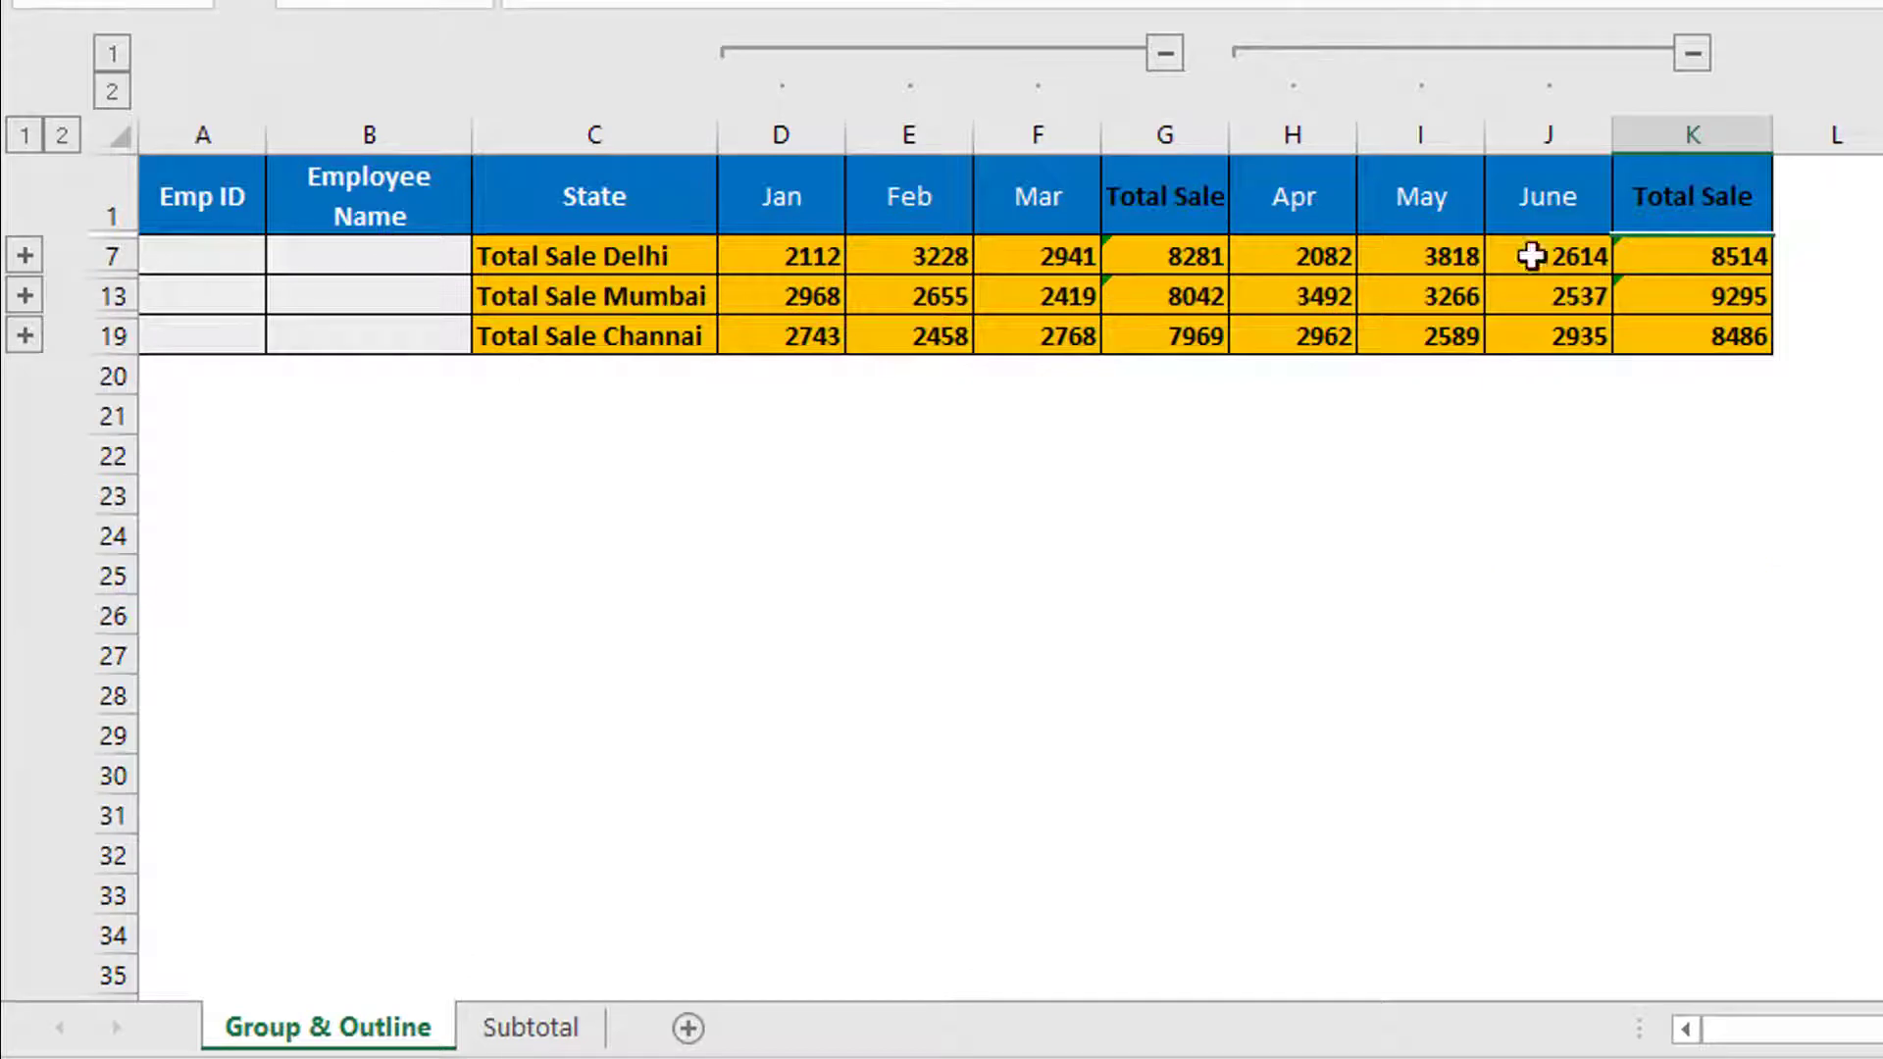
# - Expand the state row groups and clear the outline from the sales table
pyautogui.click(30, 253)
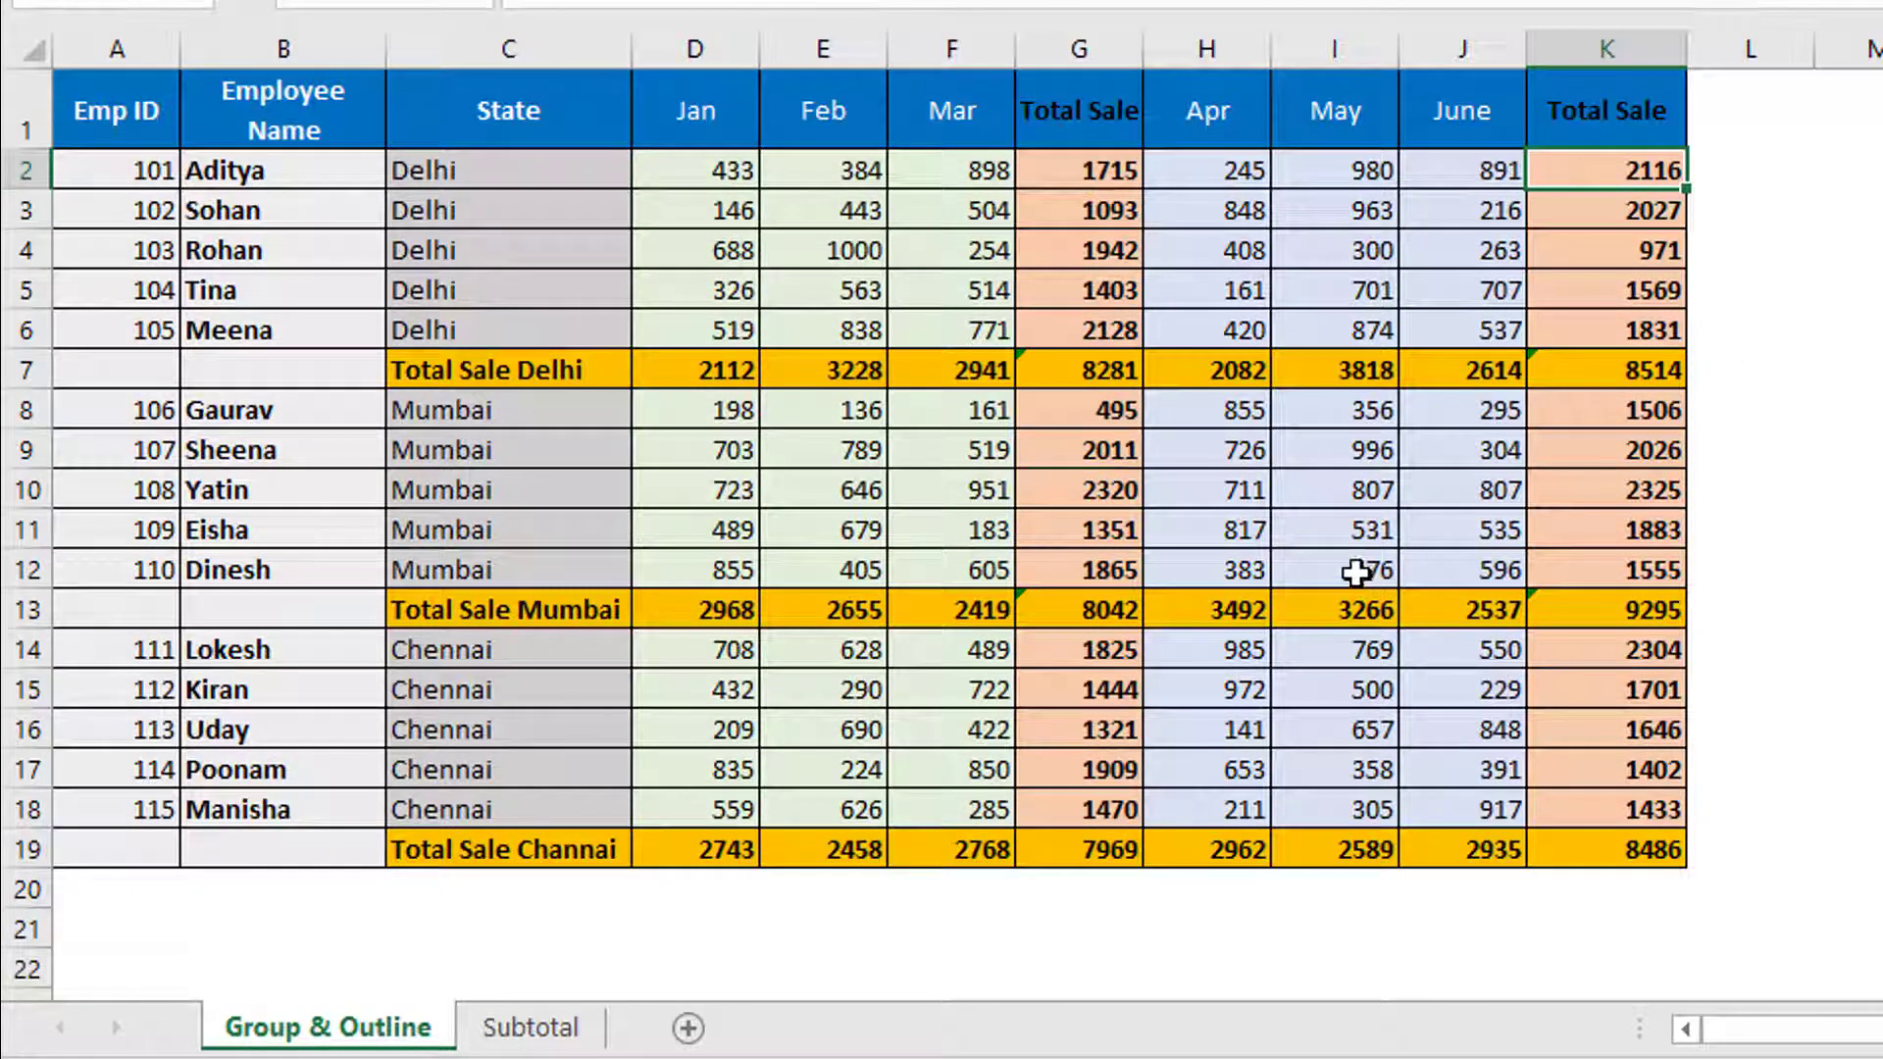
pyautogui.click(1765, 122)
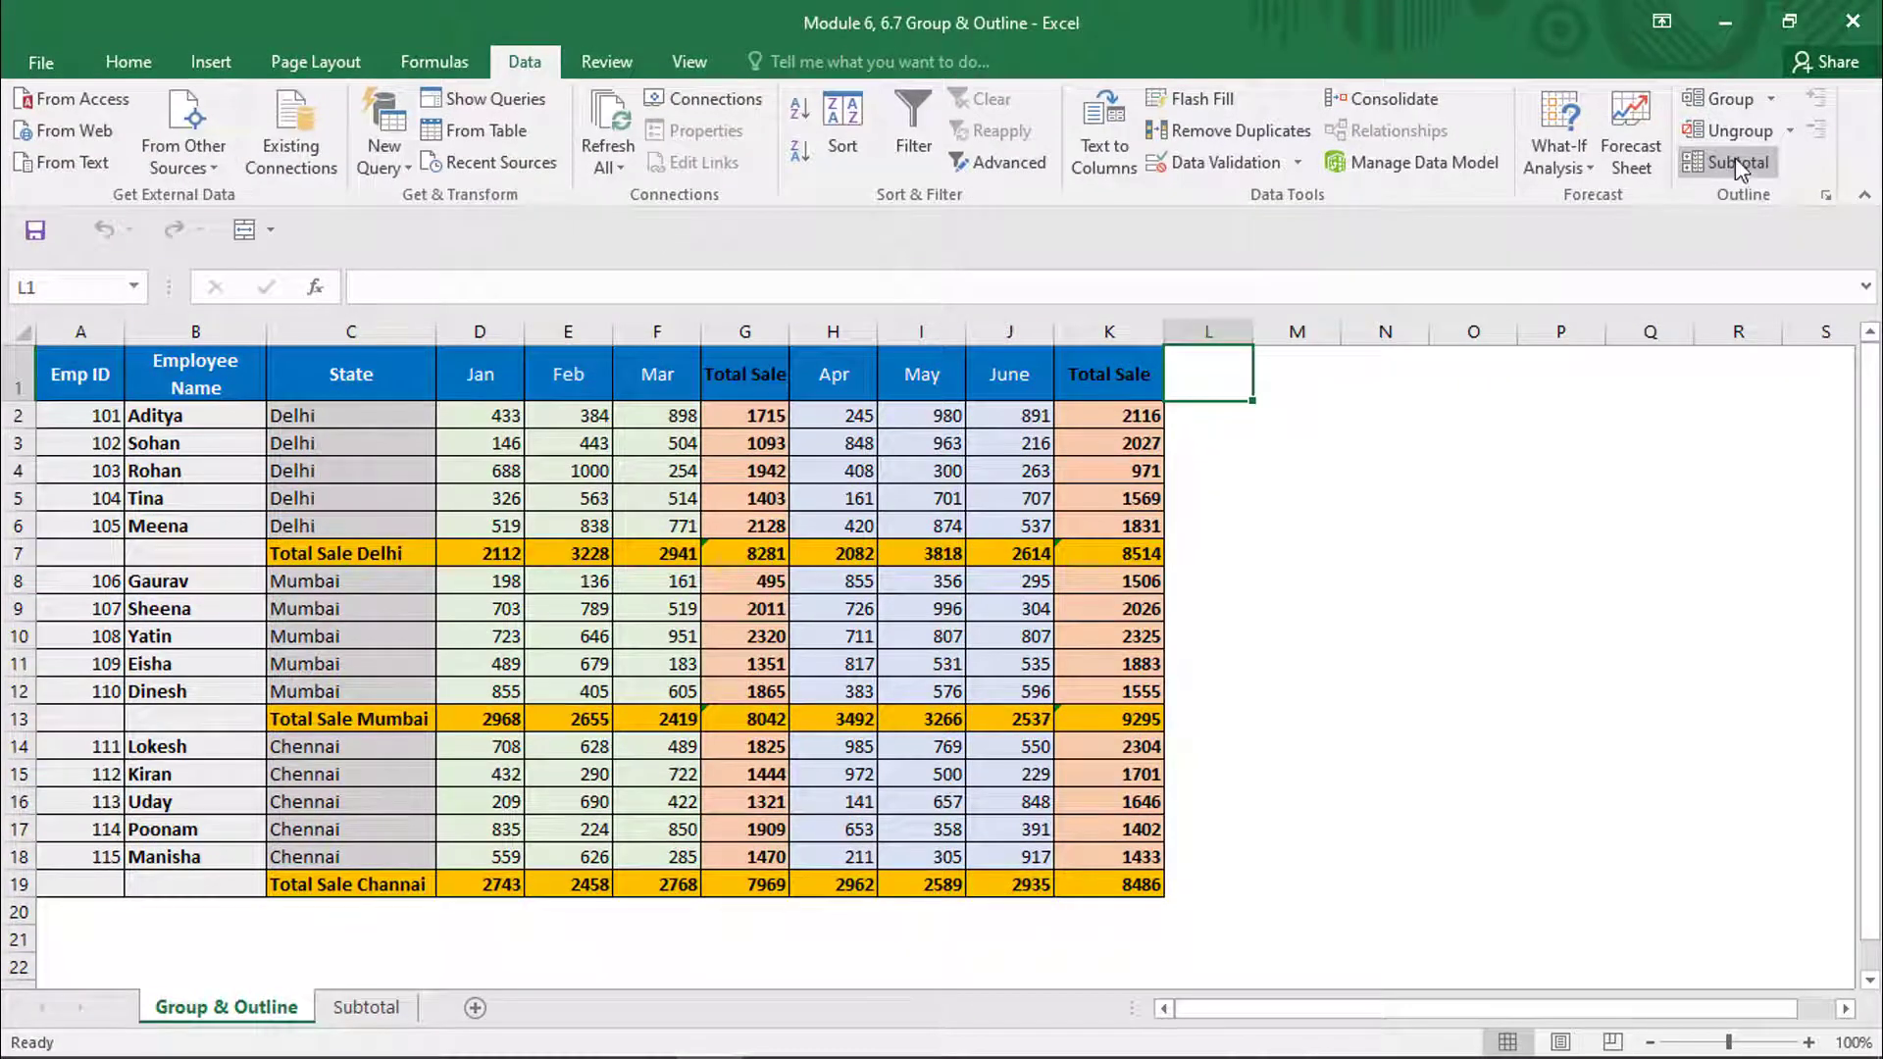
# - Open the Subtotal sheet and examine the Emp ID, Name, City, Post and Salary columns of the employee table
pyautogui.hotkey('ctrl', 'pagedown')
pyautogui.click(79, 387)
pyautogui.moveTo(74, 359); pyautogui.dragTo(88, 756)
pyautogui.moveTo(162, 363); pyautogui.dragTo(190, 743)
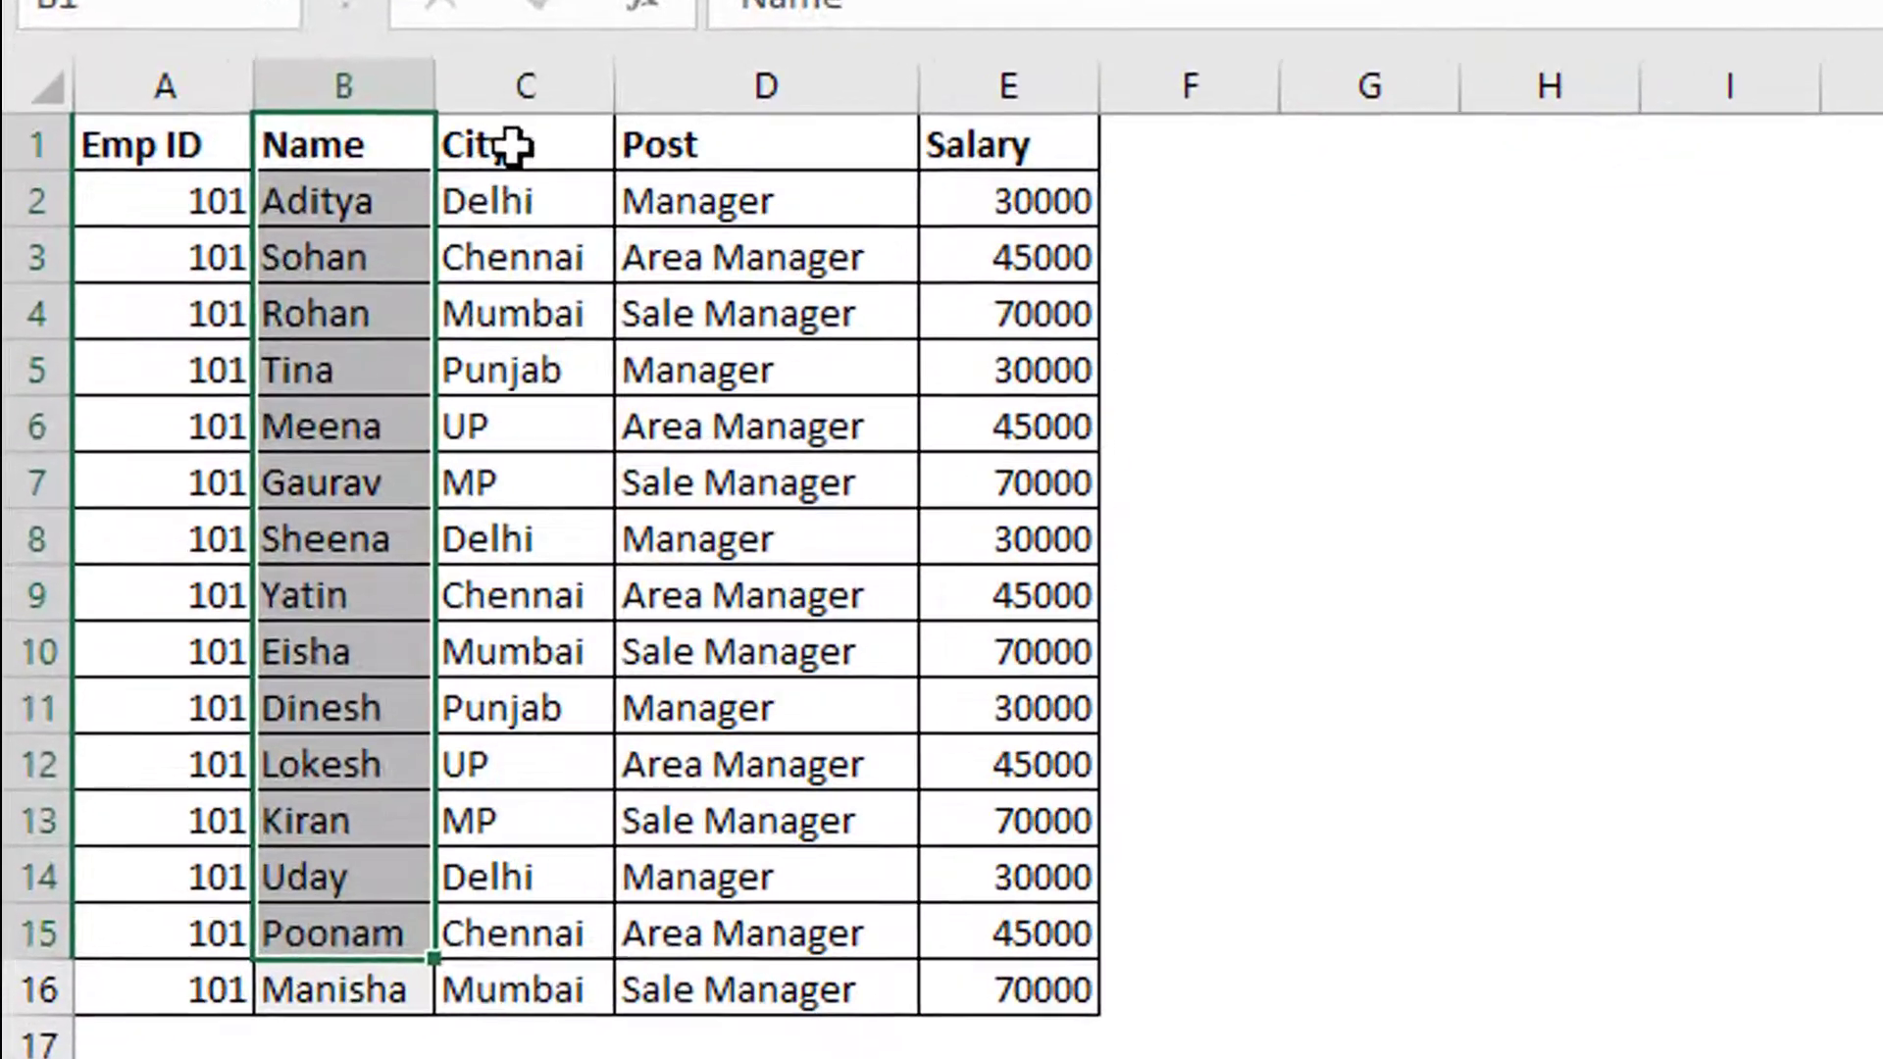
pyautogui.moveTo(513, 145); pyautogui.dragTo(504, 967)
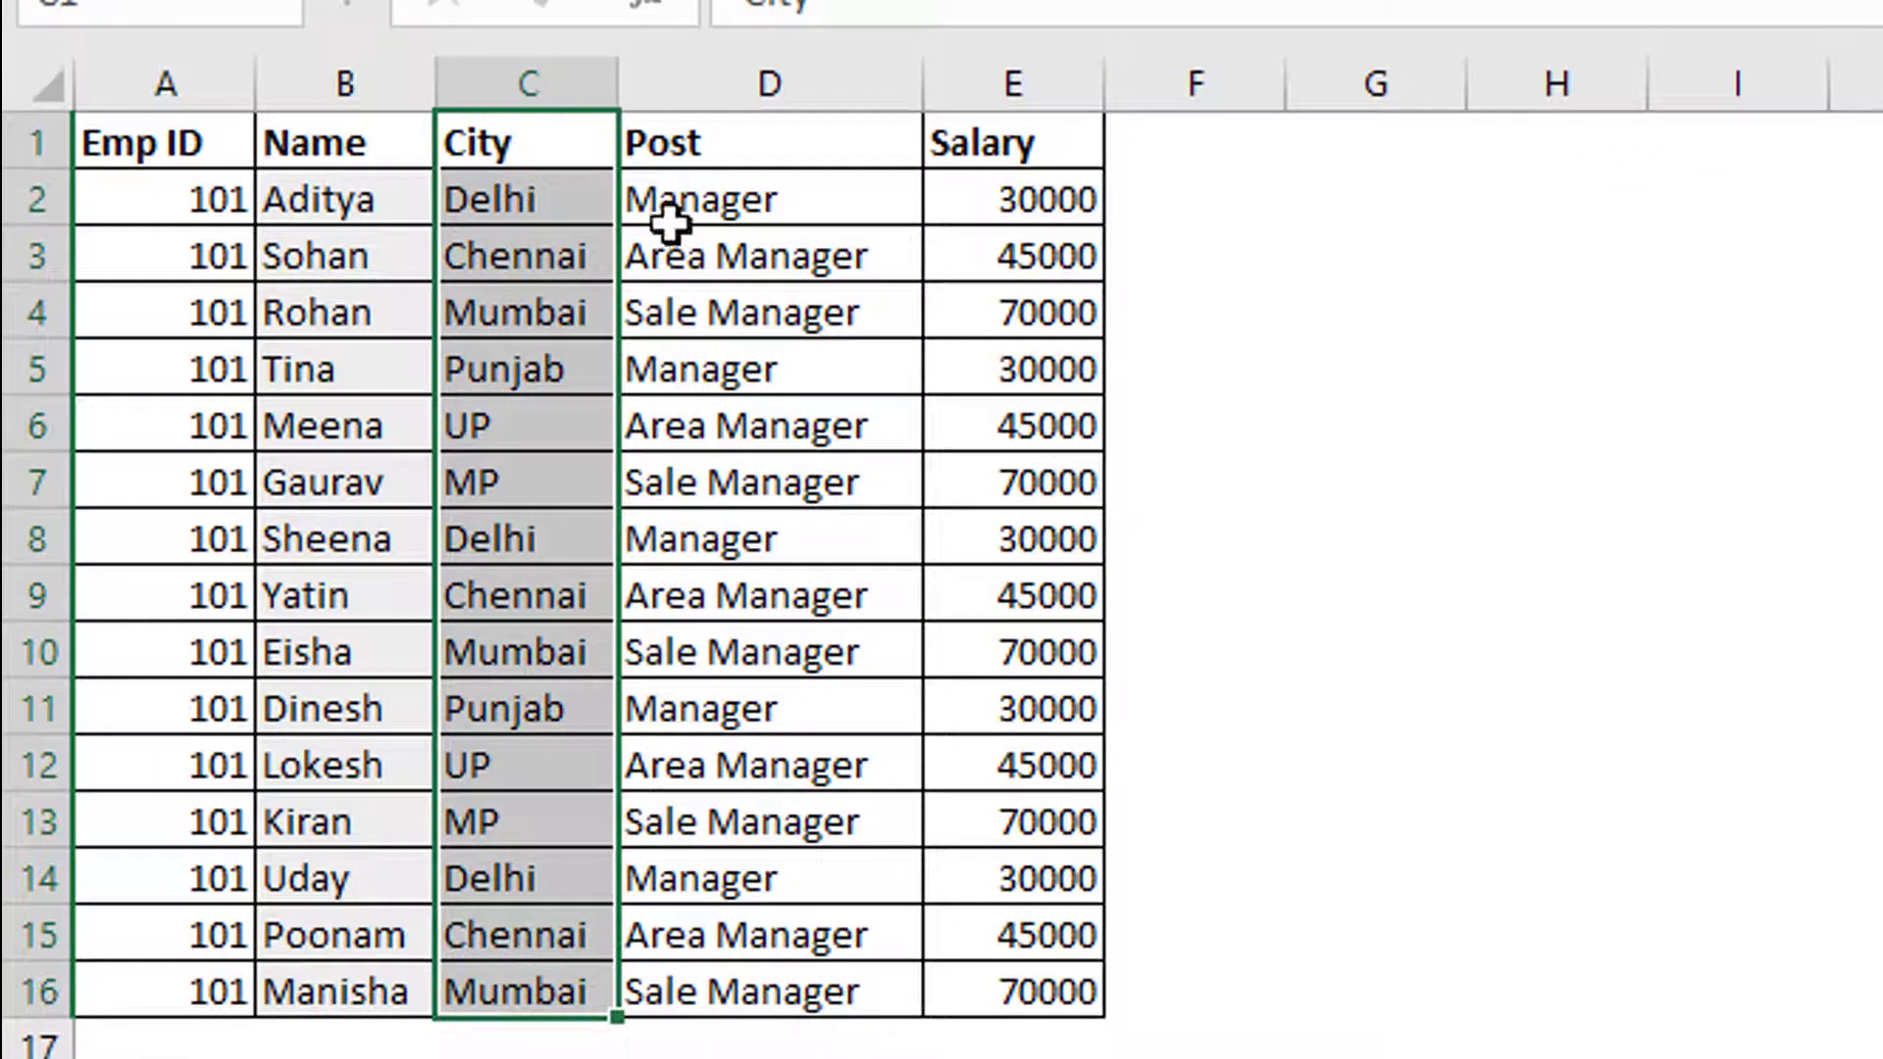
pyautogui.moveTo(664, 156); pyautogui.dragTo(792, 981)
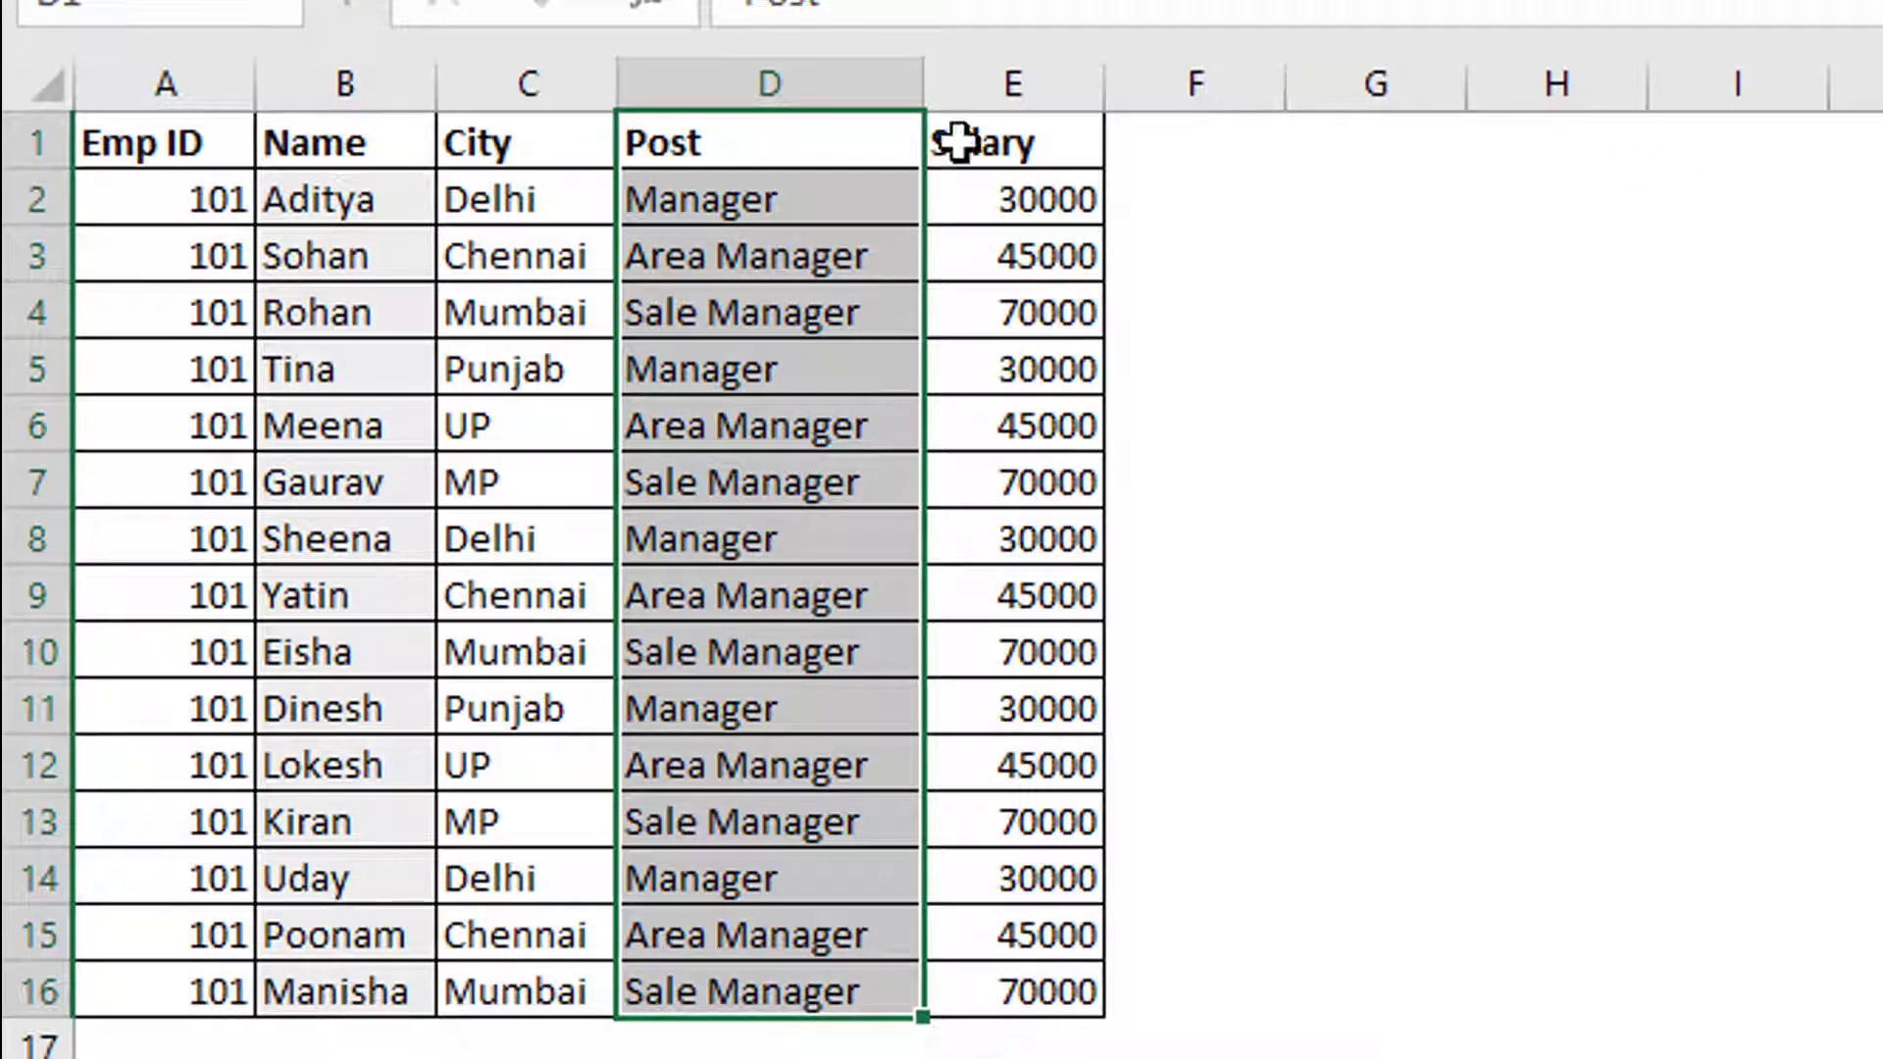
pyautogui.moveTo(960, 143); pyautogui.dragTo(975, 1000)
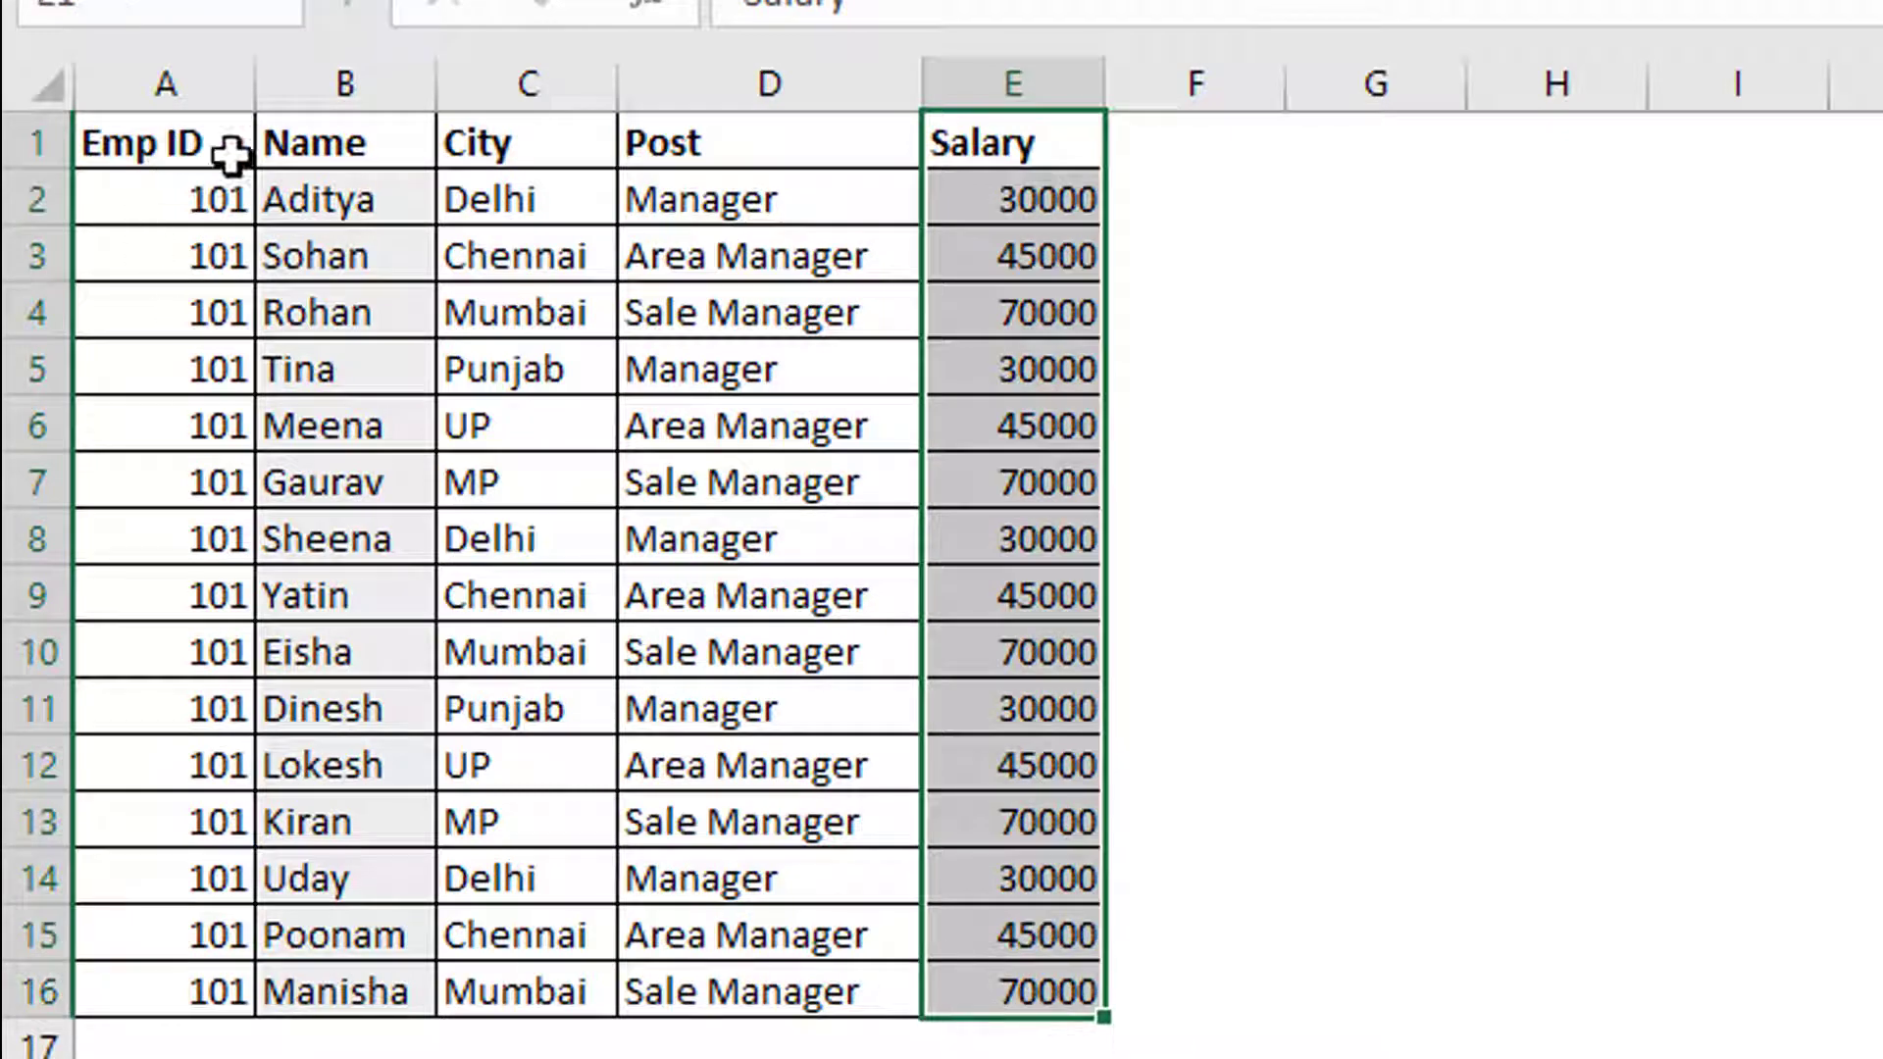
pyautogui.moveTo(230, 154); pyautogui.dragTo(956, 986)
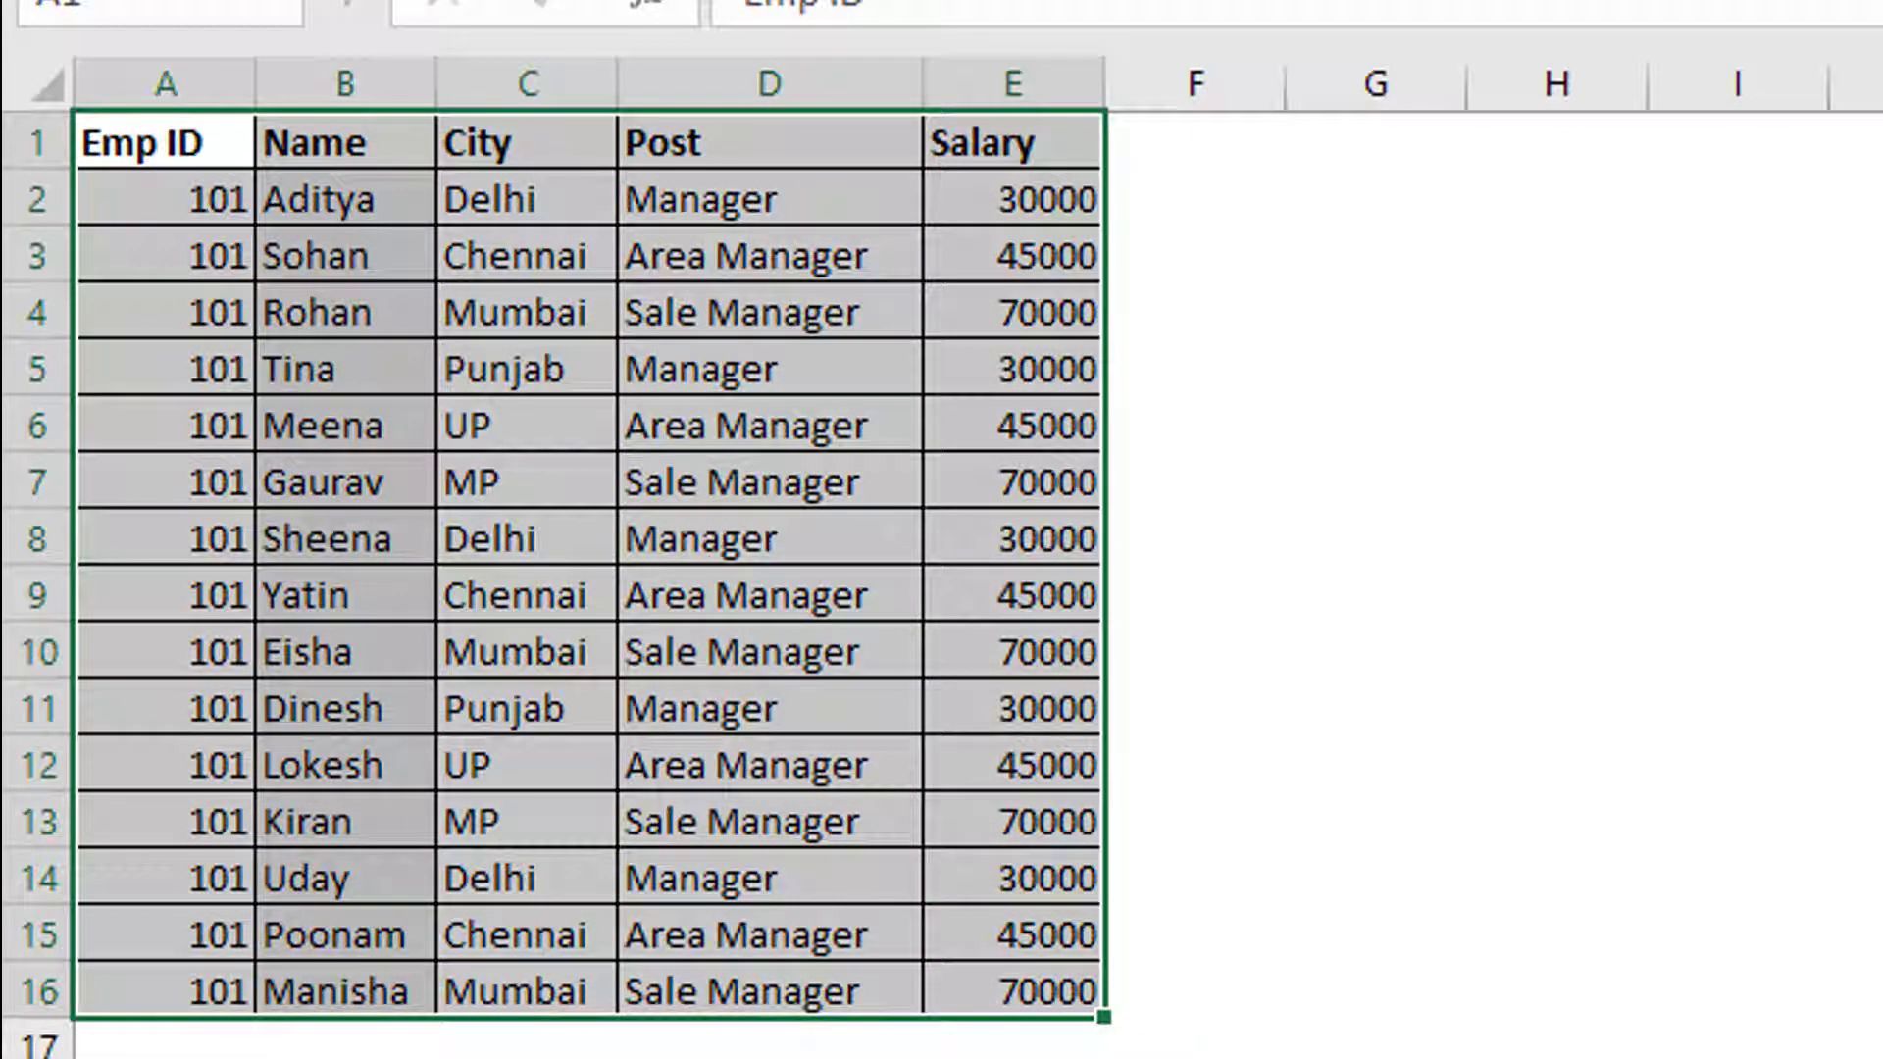
pyautogui.click(1263, 186)
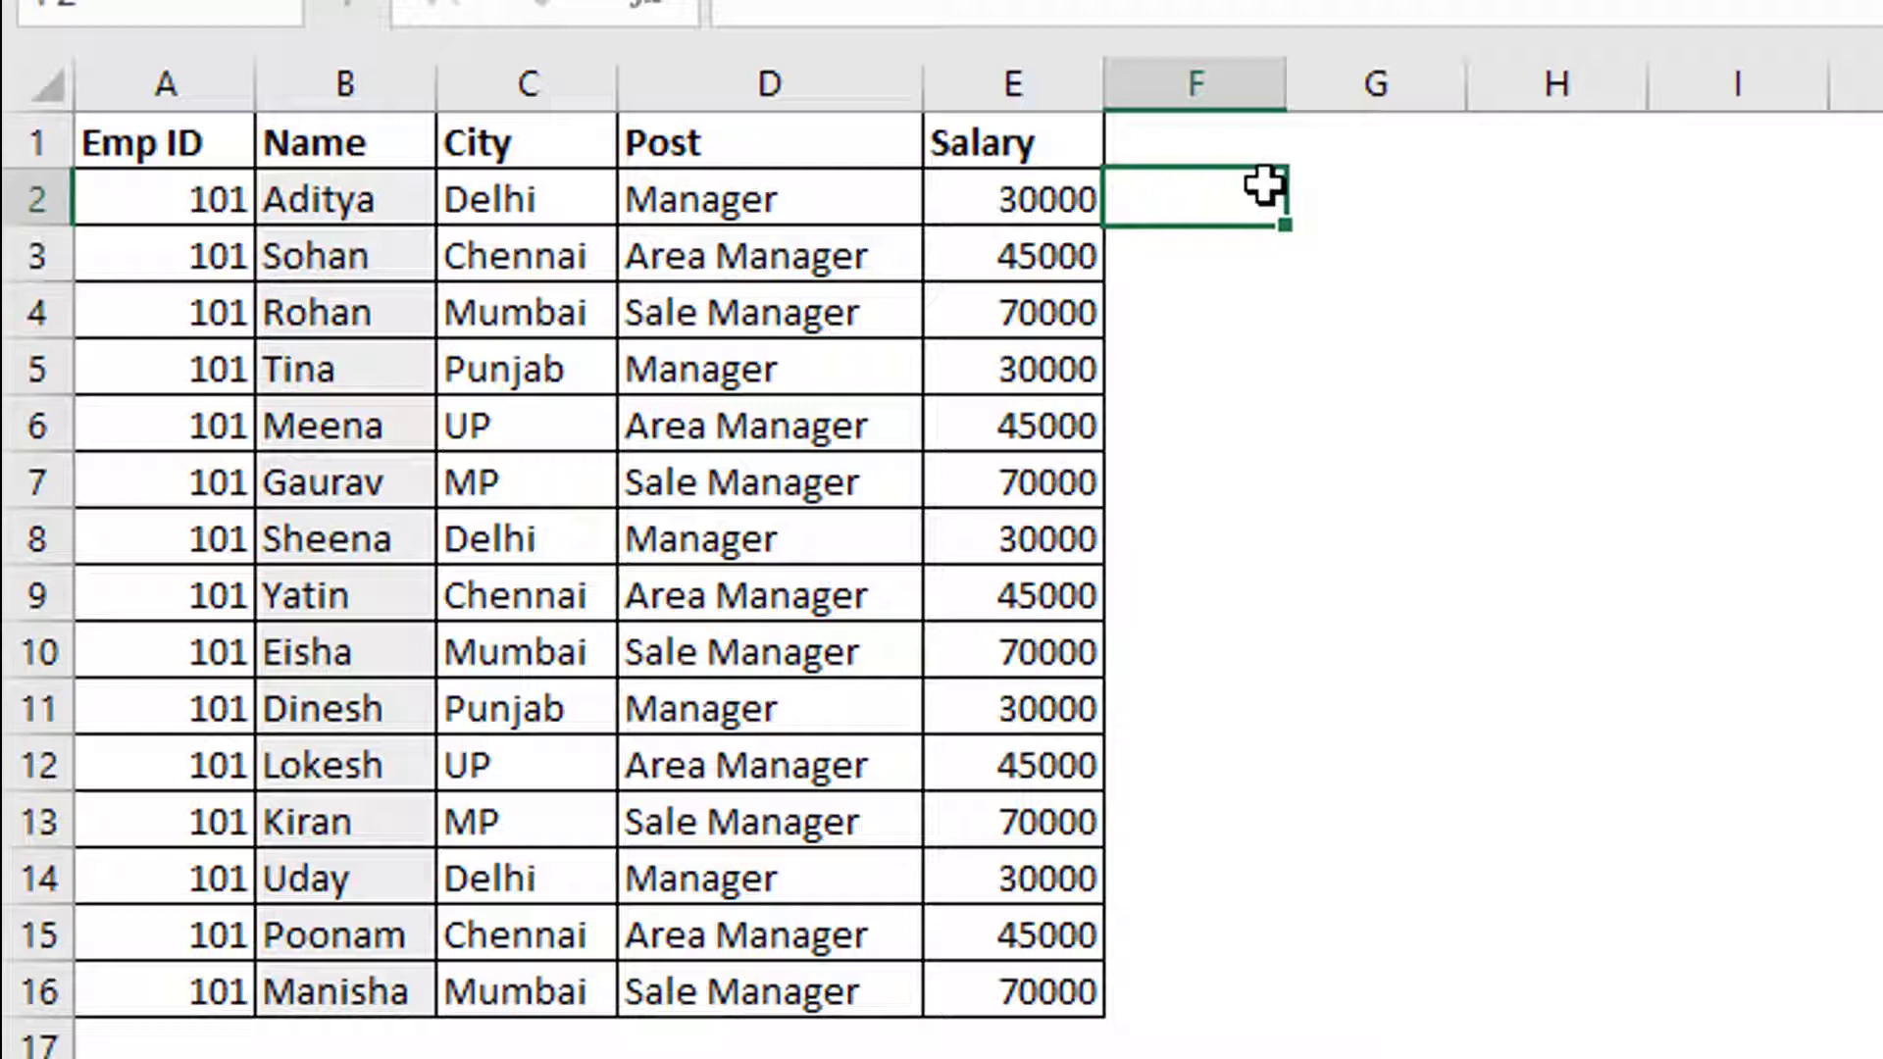
pyautogui.moveTo(1022, 218); pyautogui.dragTo(1063, 988)
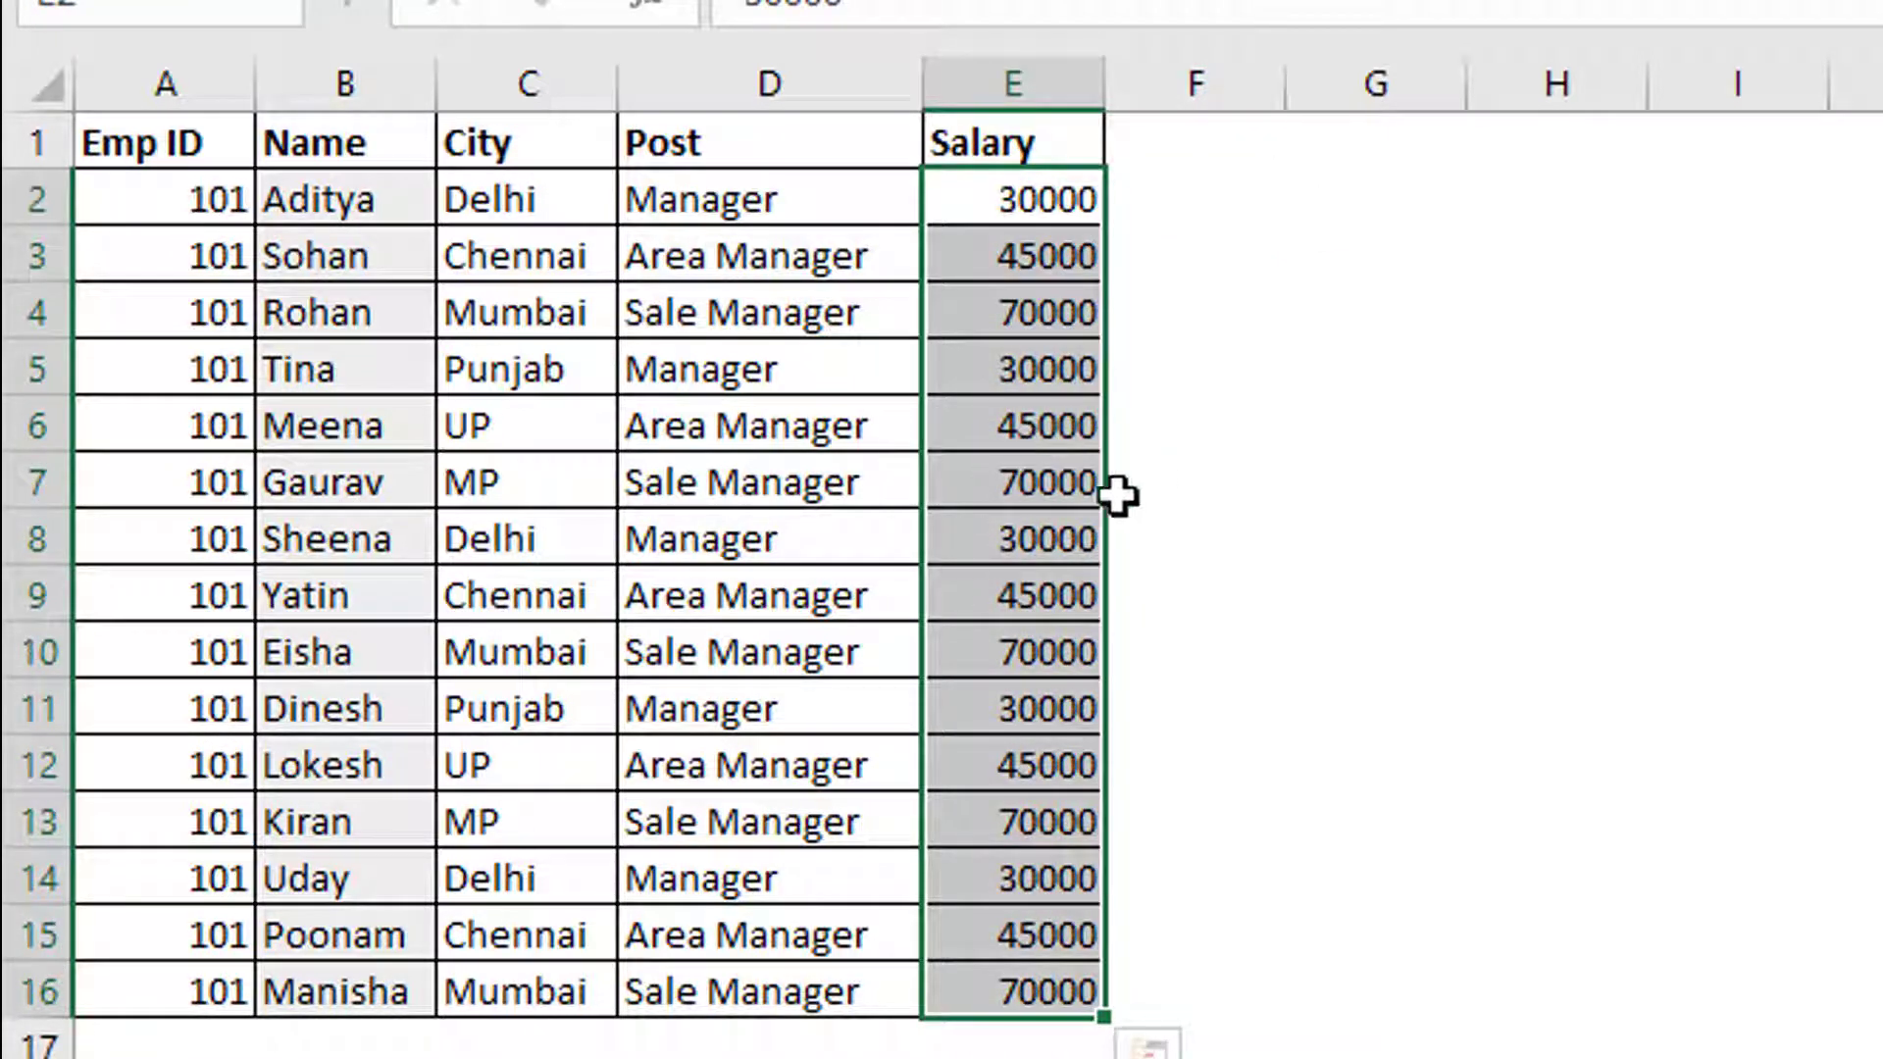
pyautogui.click(1653, 412)
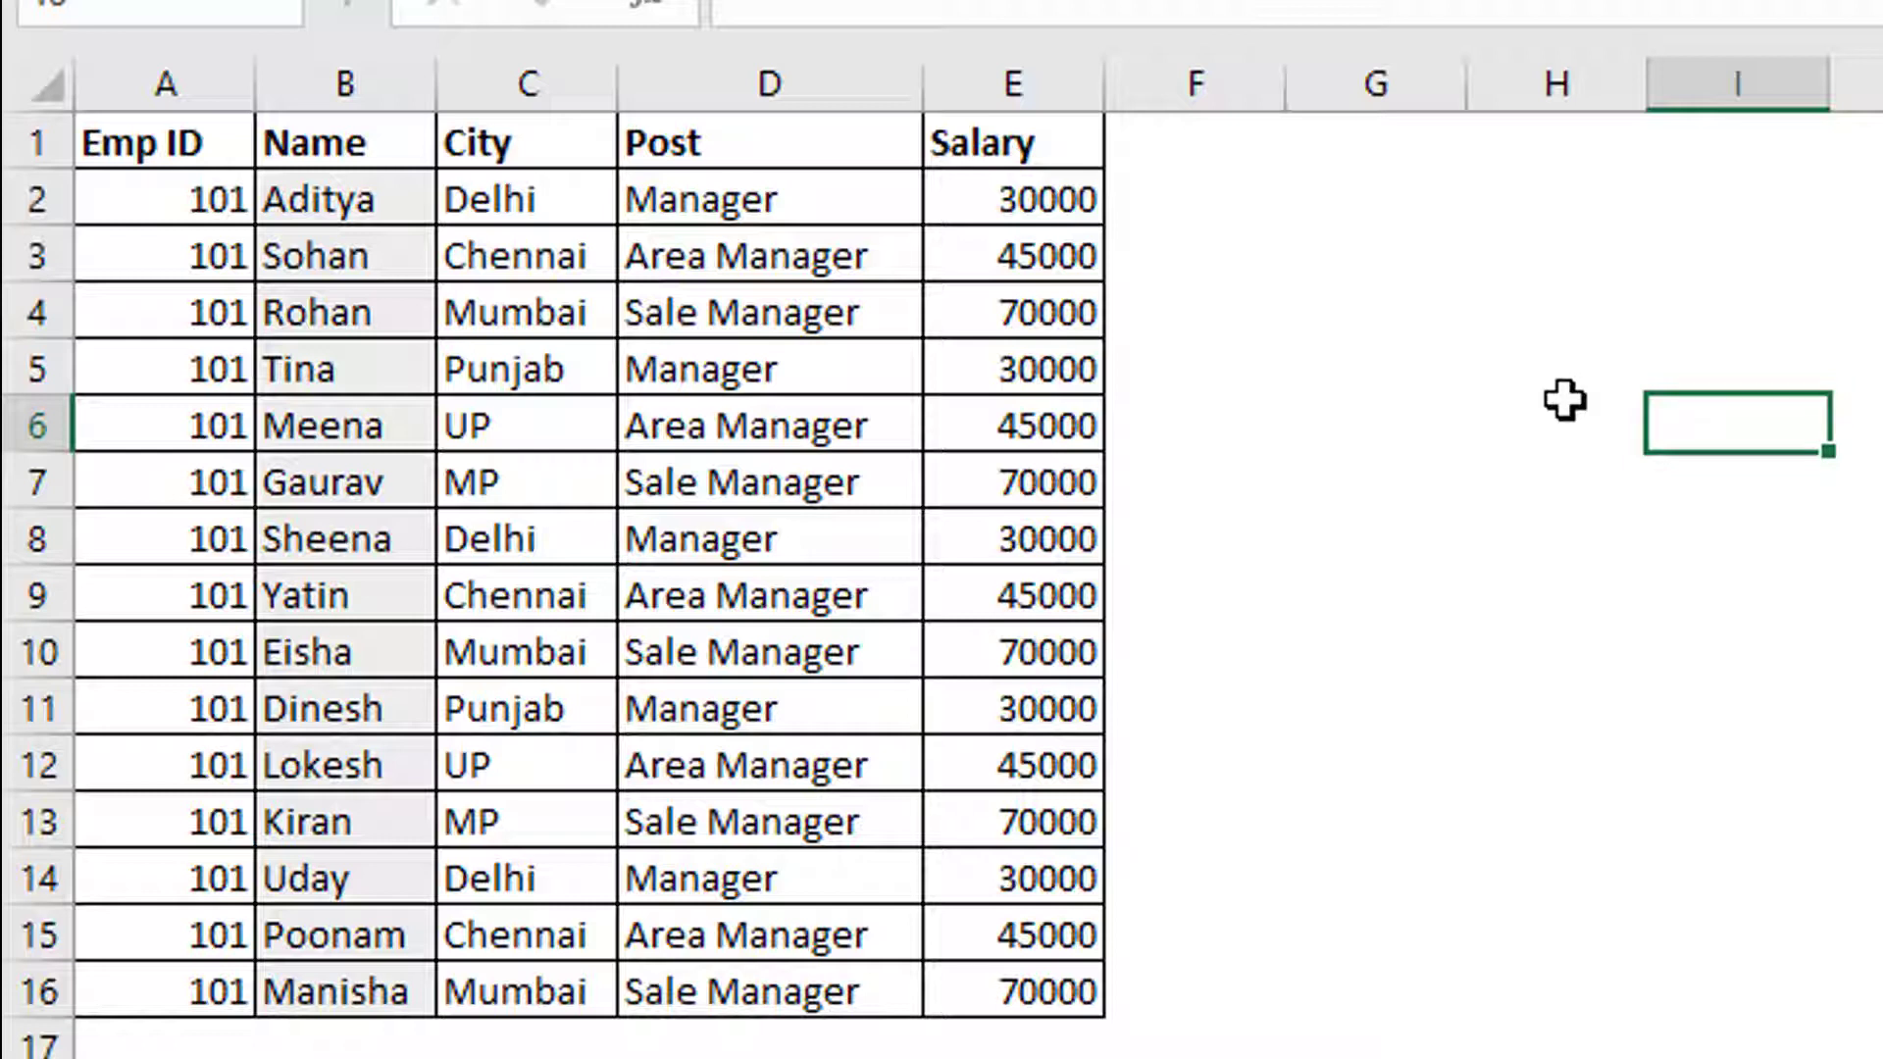
# - Sort the employee table A1:E16 by Post on values from A to Z, and check the sorted Post column
pyautogui.moveTo(149, 151); pyautogui.dragTo(988, 970)
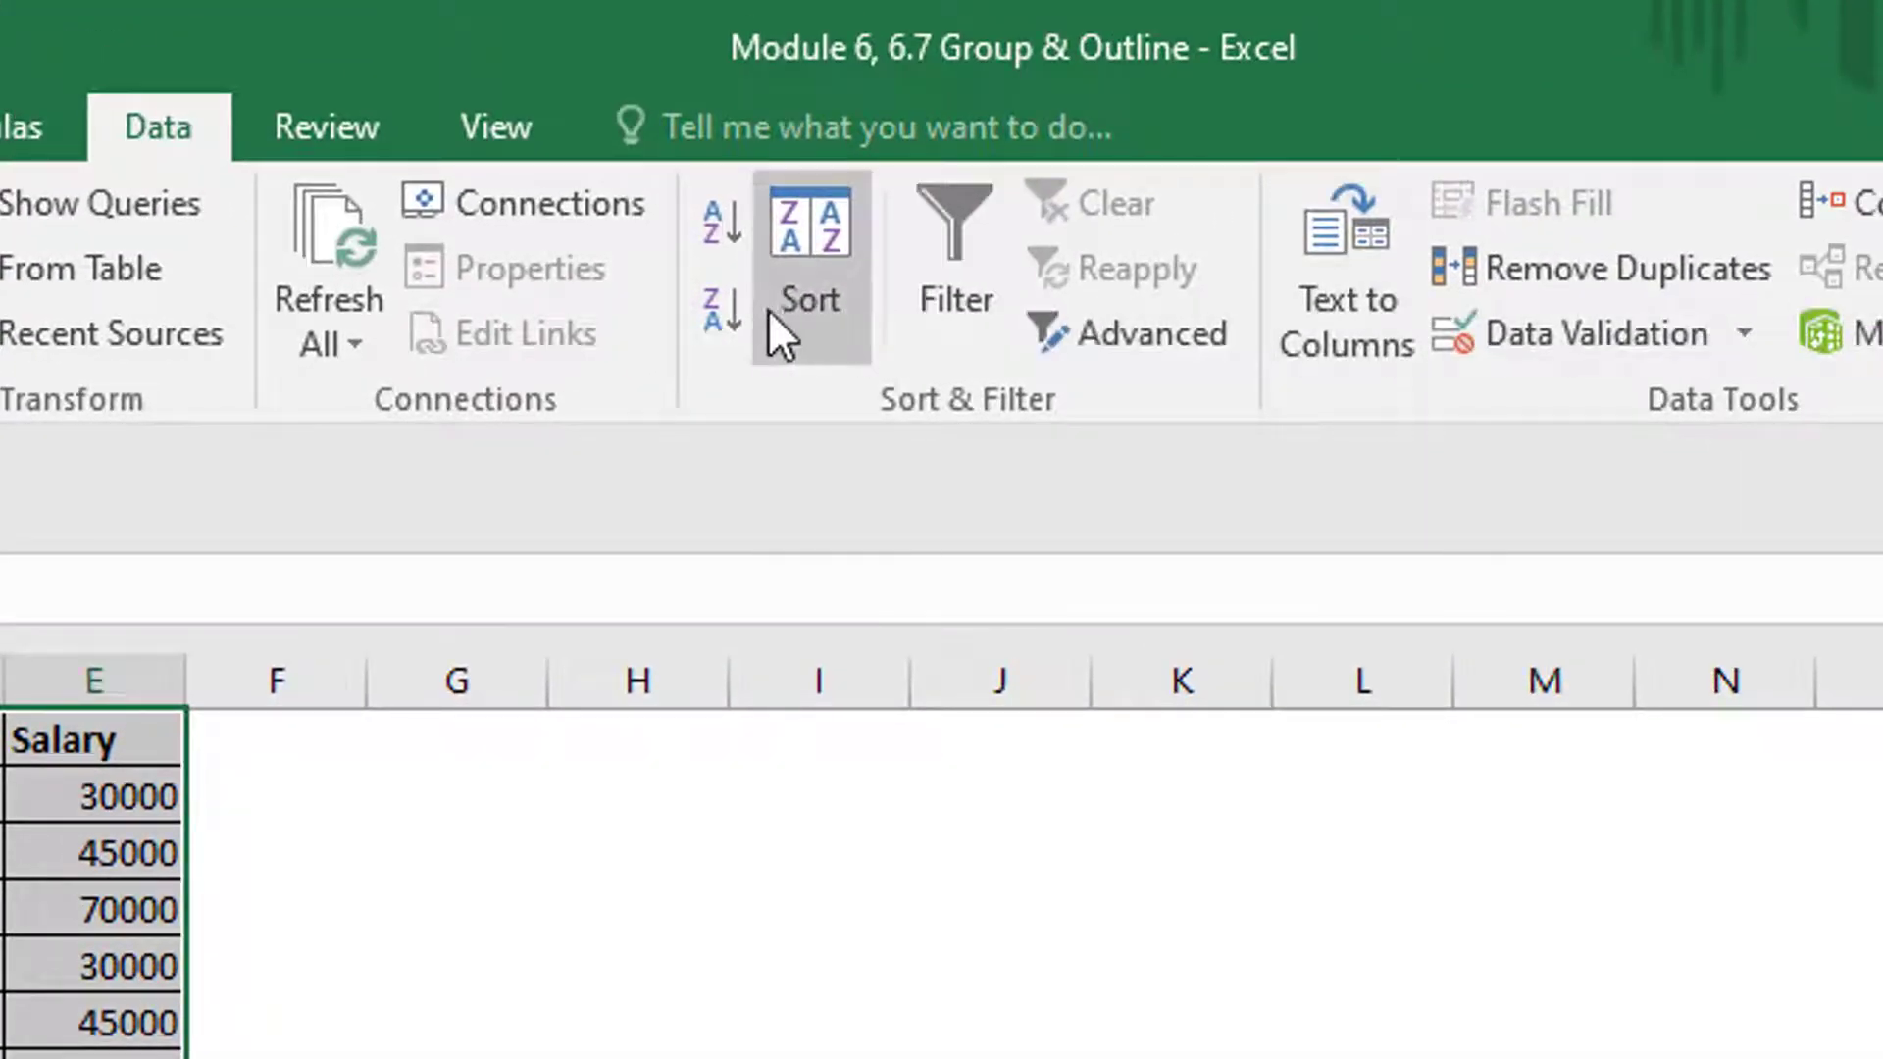
pyautogui.click(801, 308)
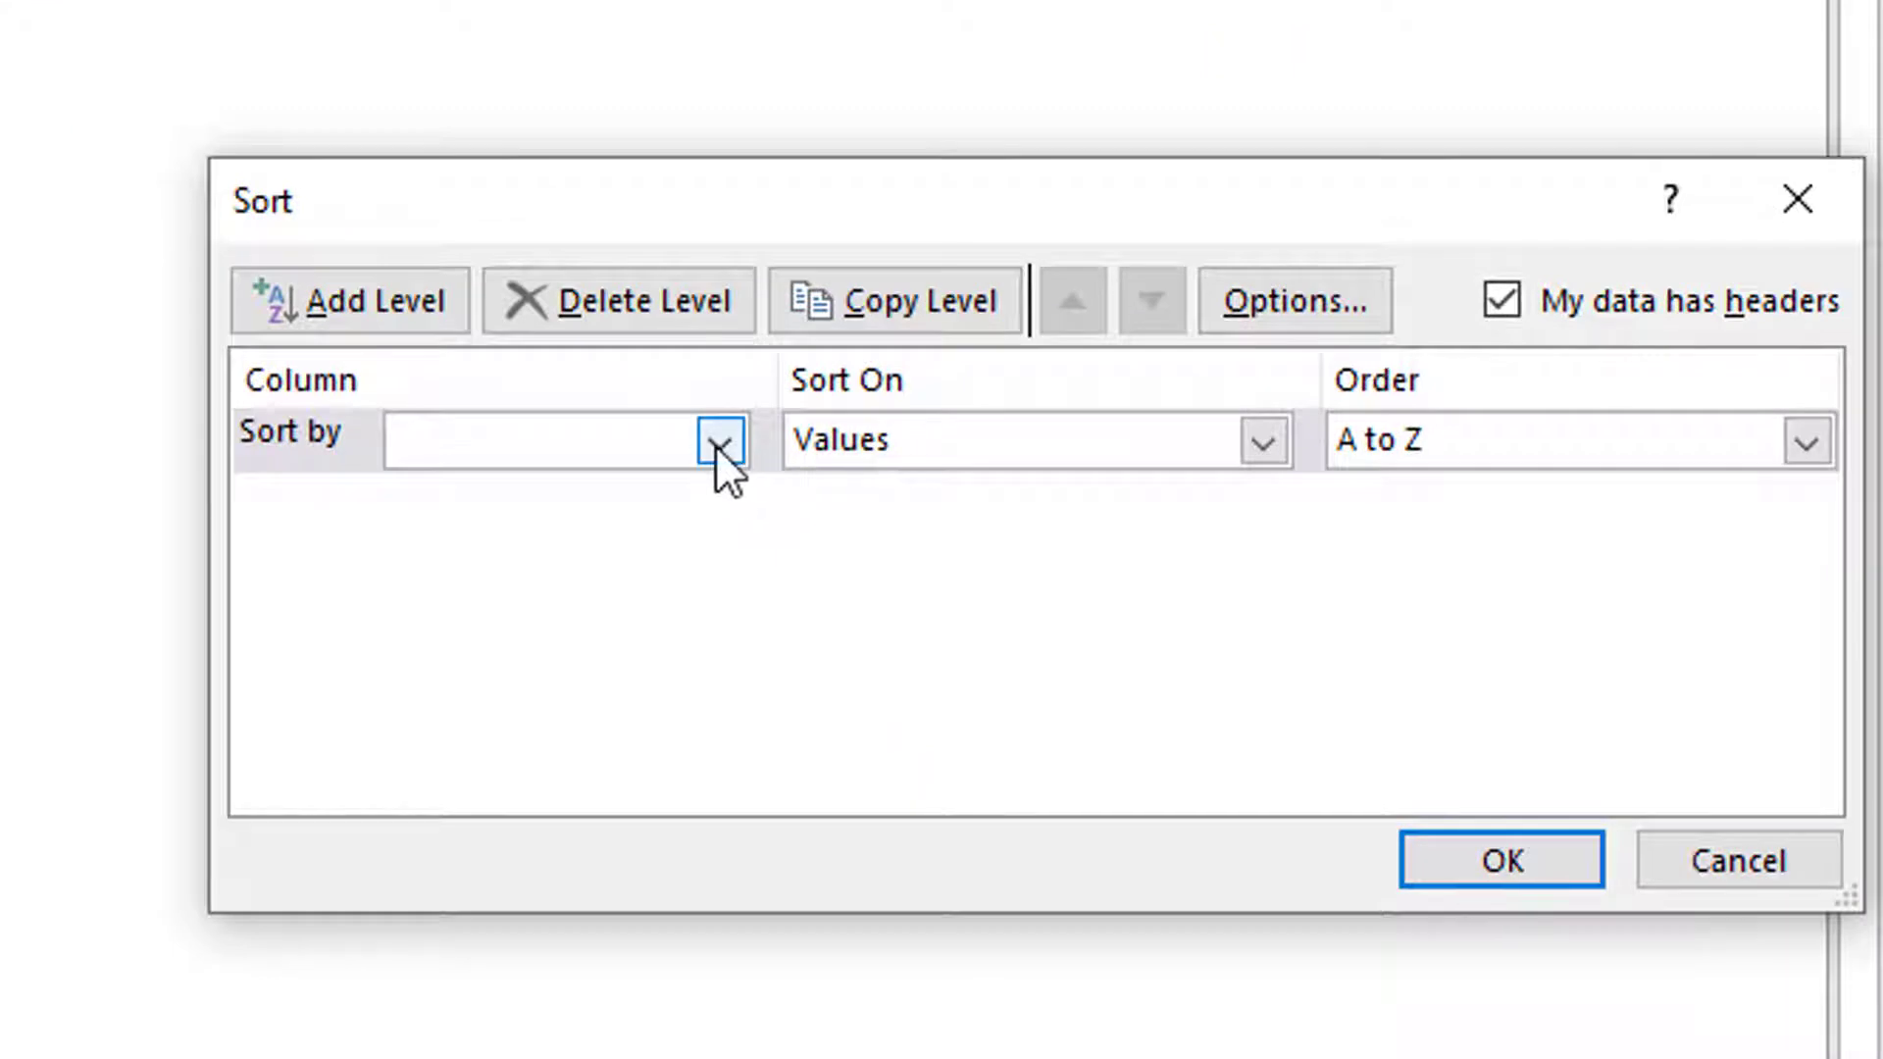
pyautogui.click(719, 444)
pyautogui.click(449, 601)
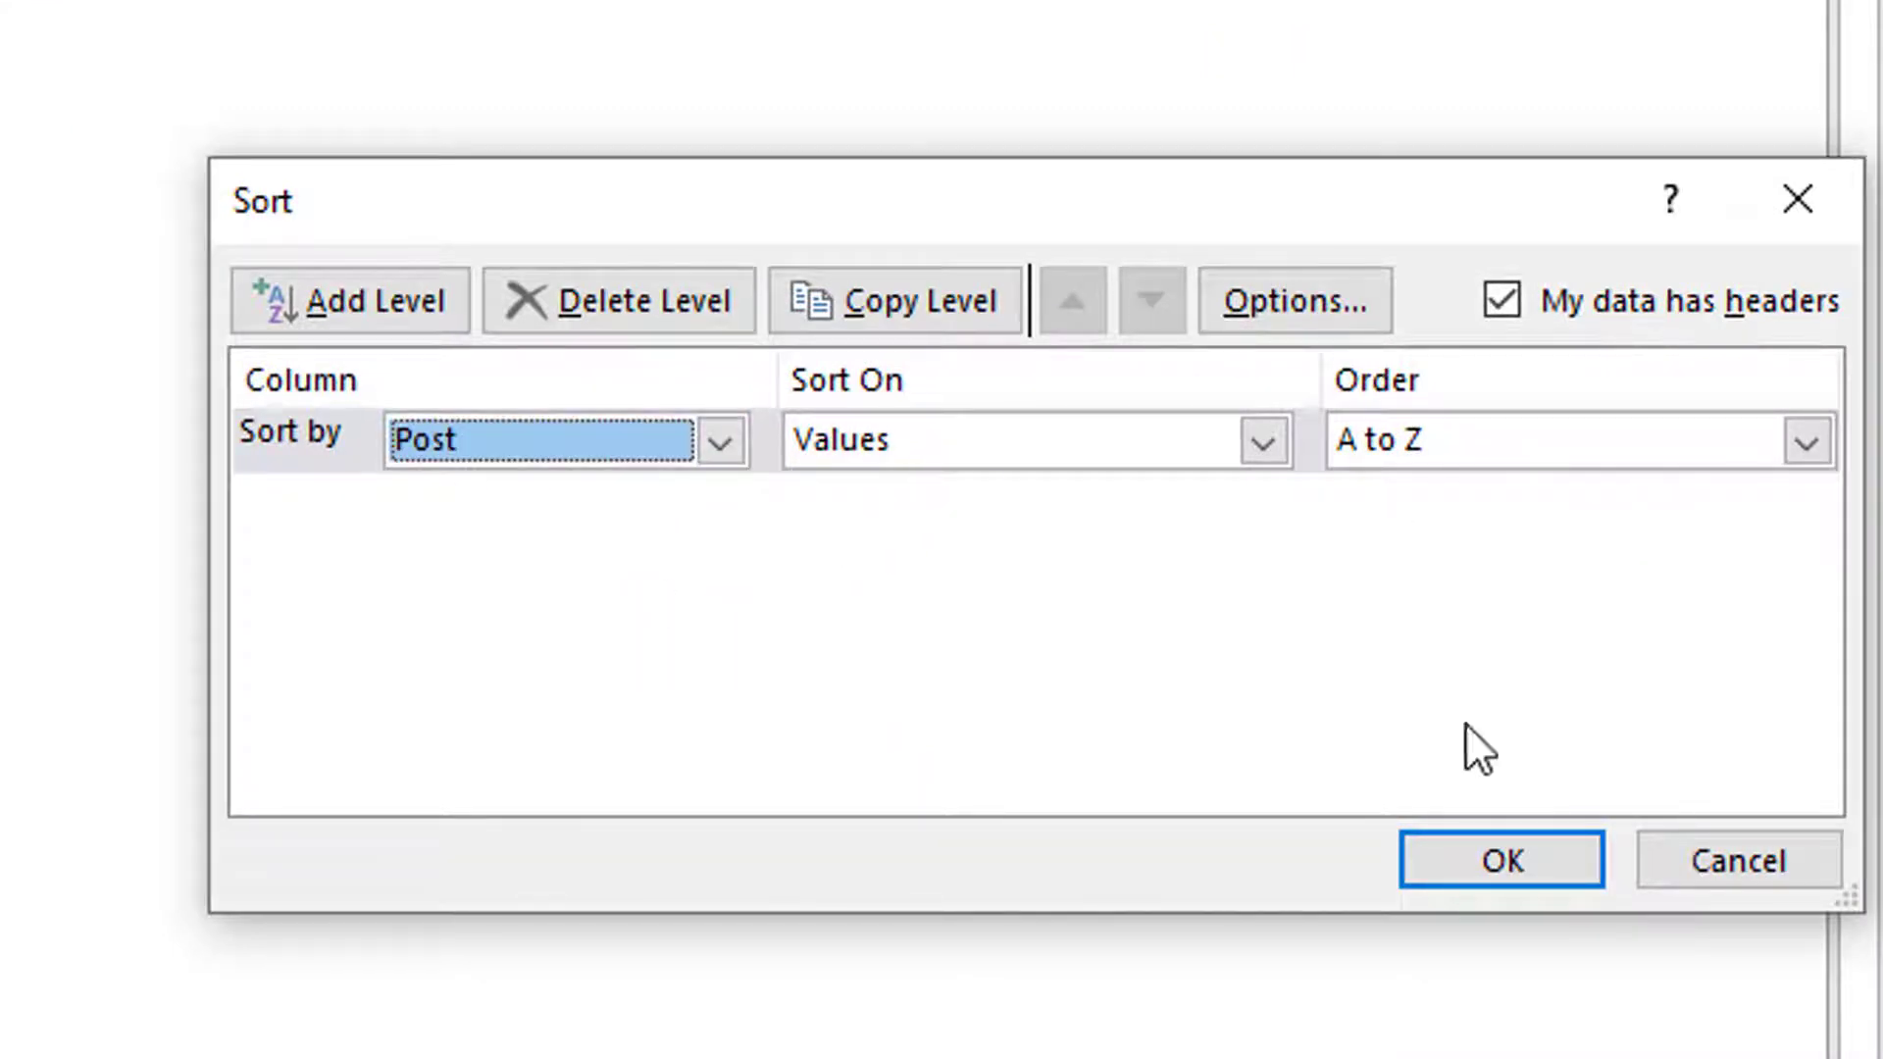
pyautogui.click(1466, 855)
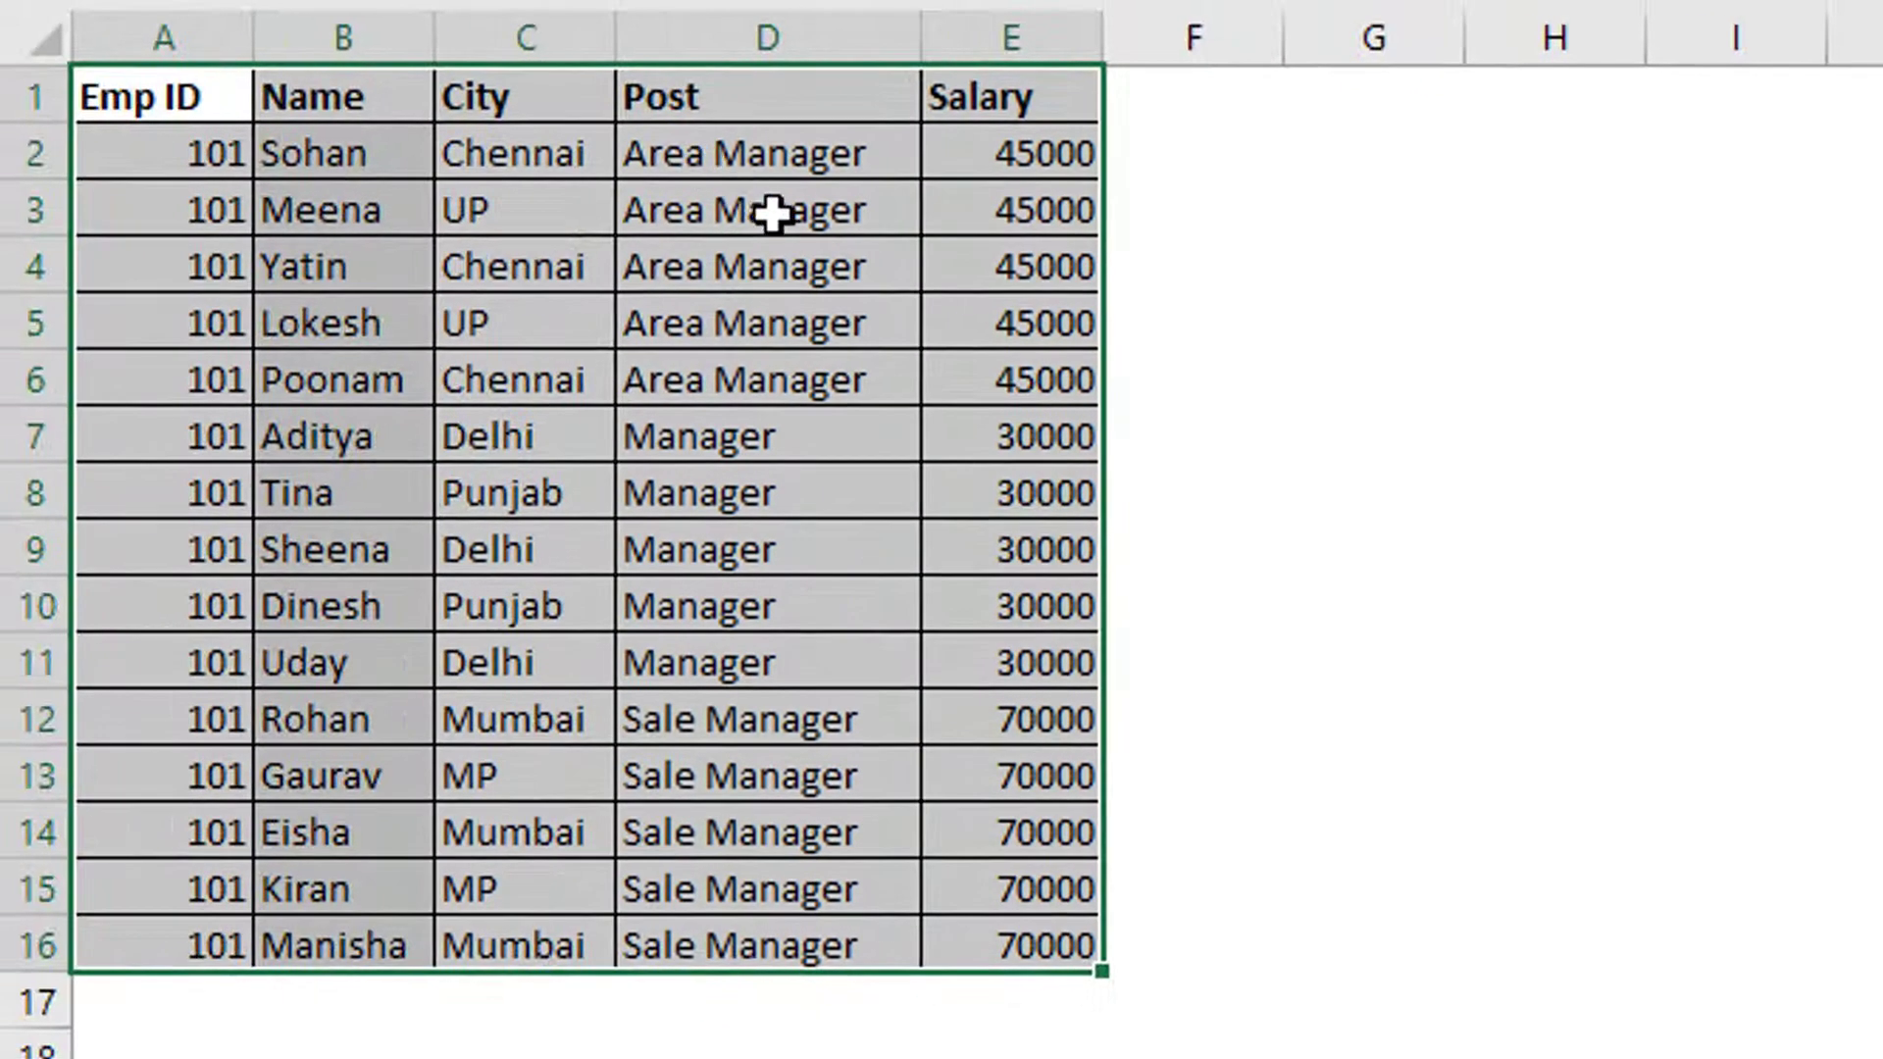
pyautogui.moveTo(738, 157); pyautogui.dragTo(723, 951)
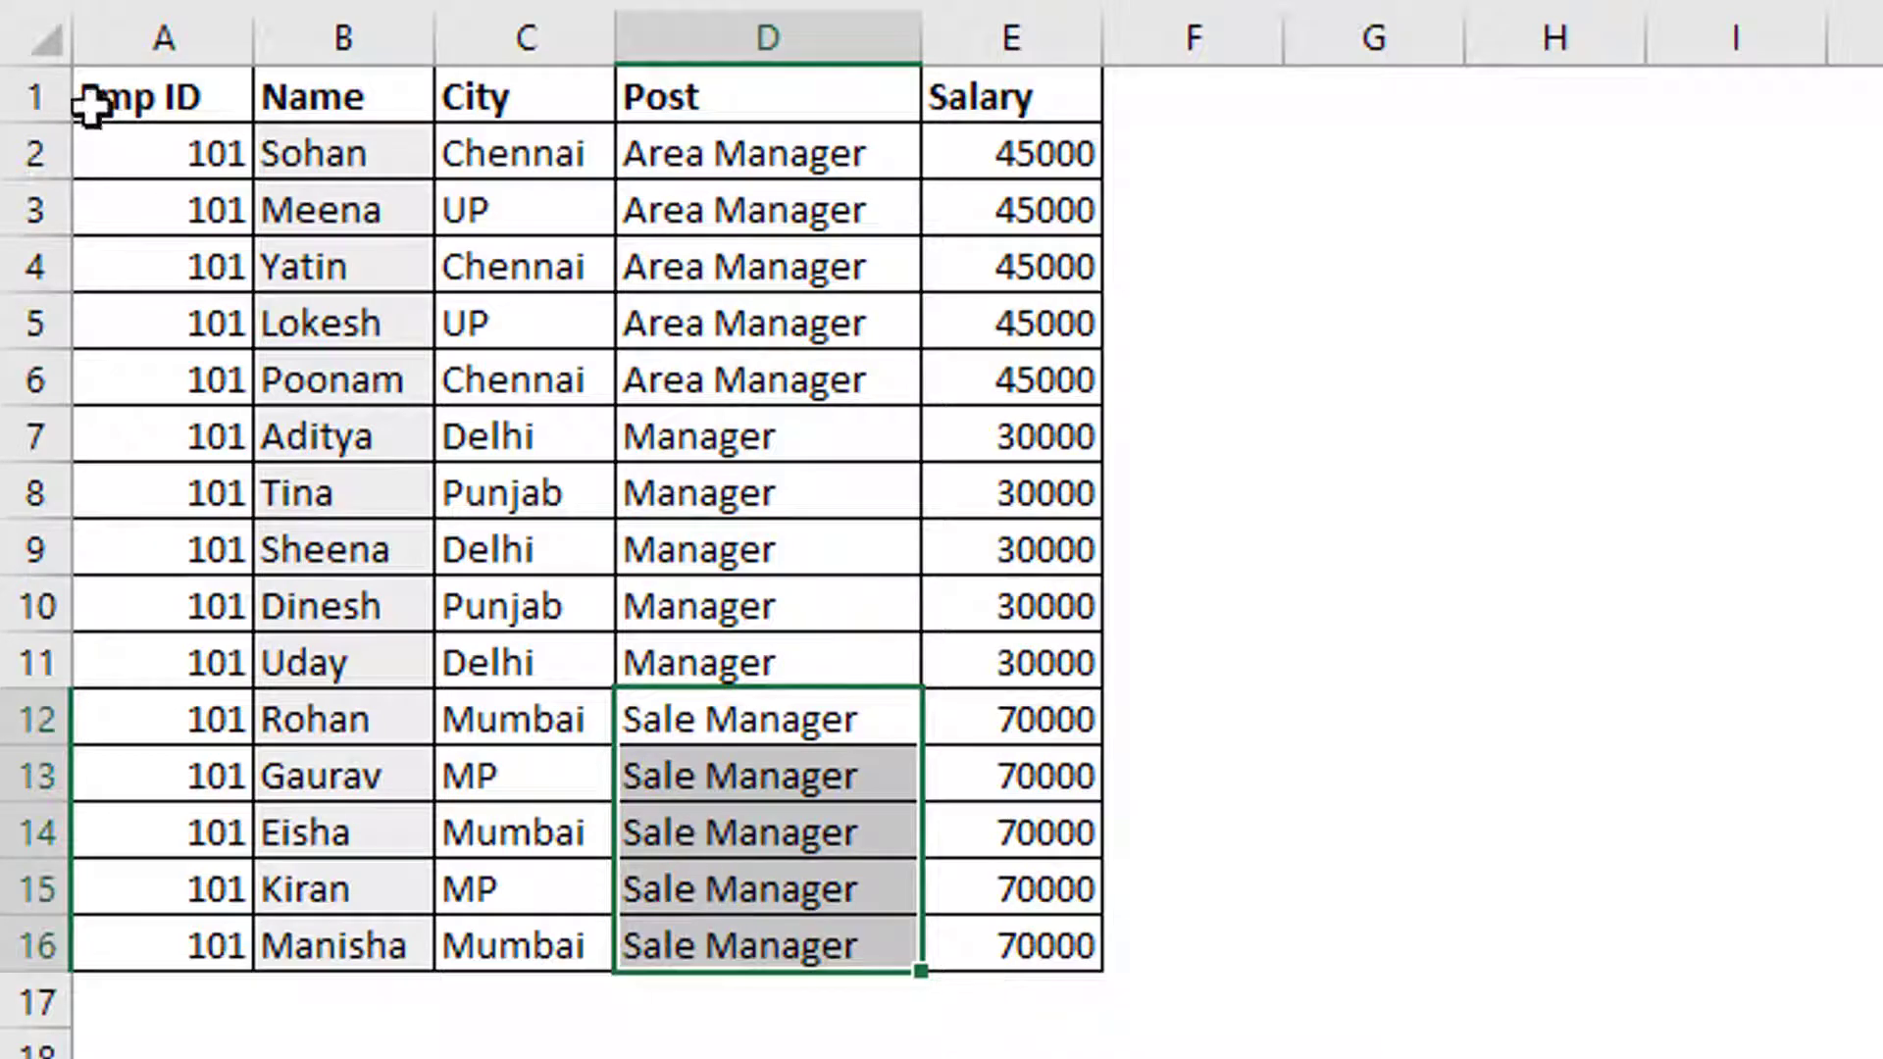
# - Add Sum subtotals of Salary at each change in Post to A1:E16, with summary below data, and widen column D to fit the total labels
pyautogui.moveTo(166, 94); pyautogui.dragTo(974, 956)
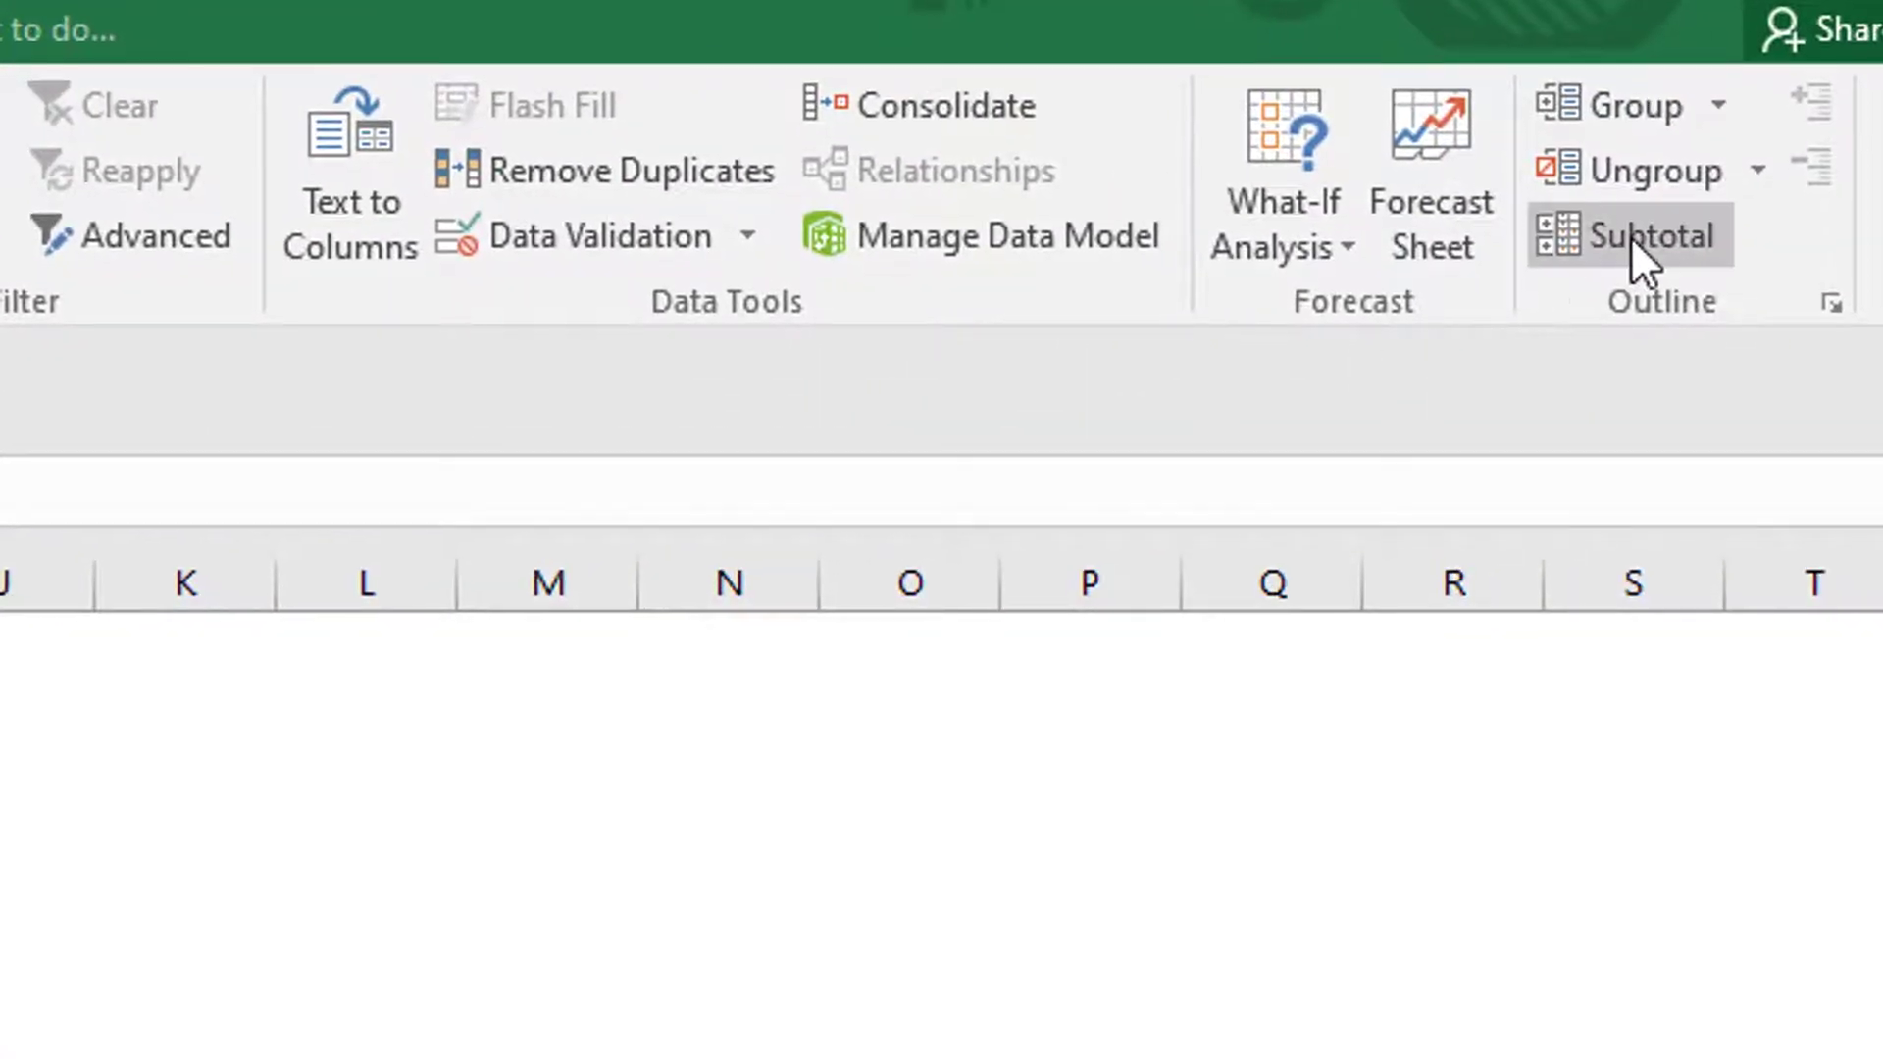
pyautogui.click(1632, 238)
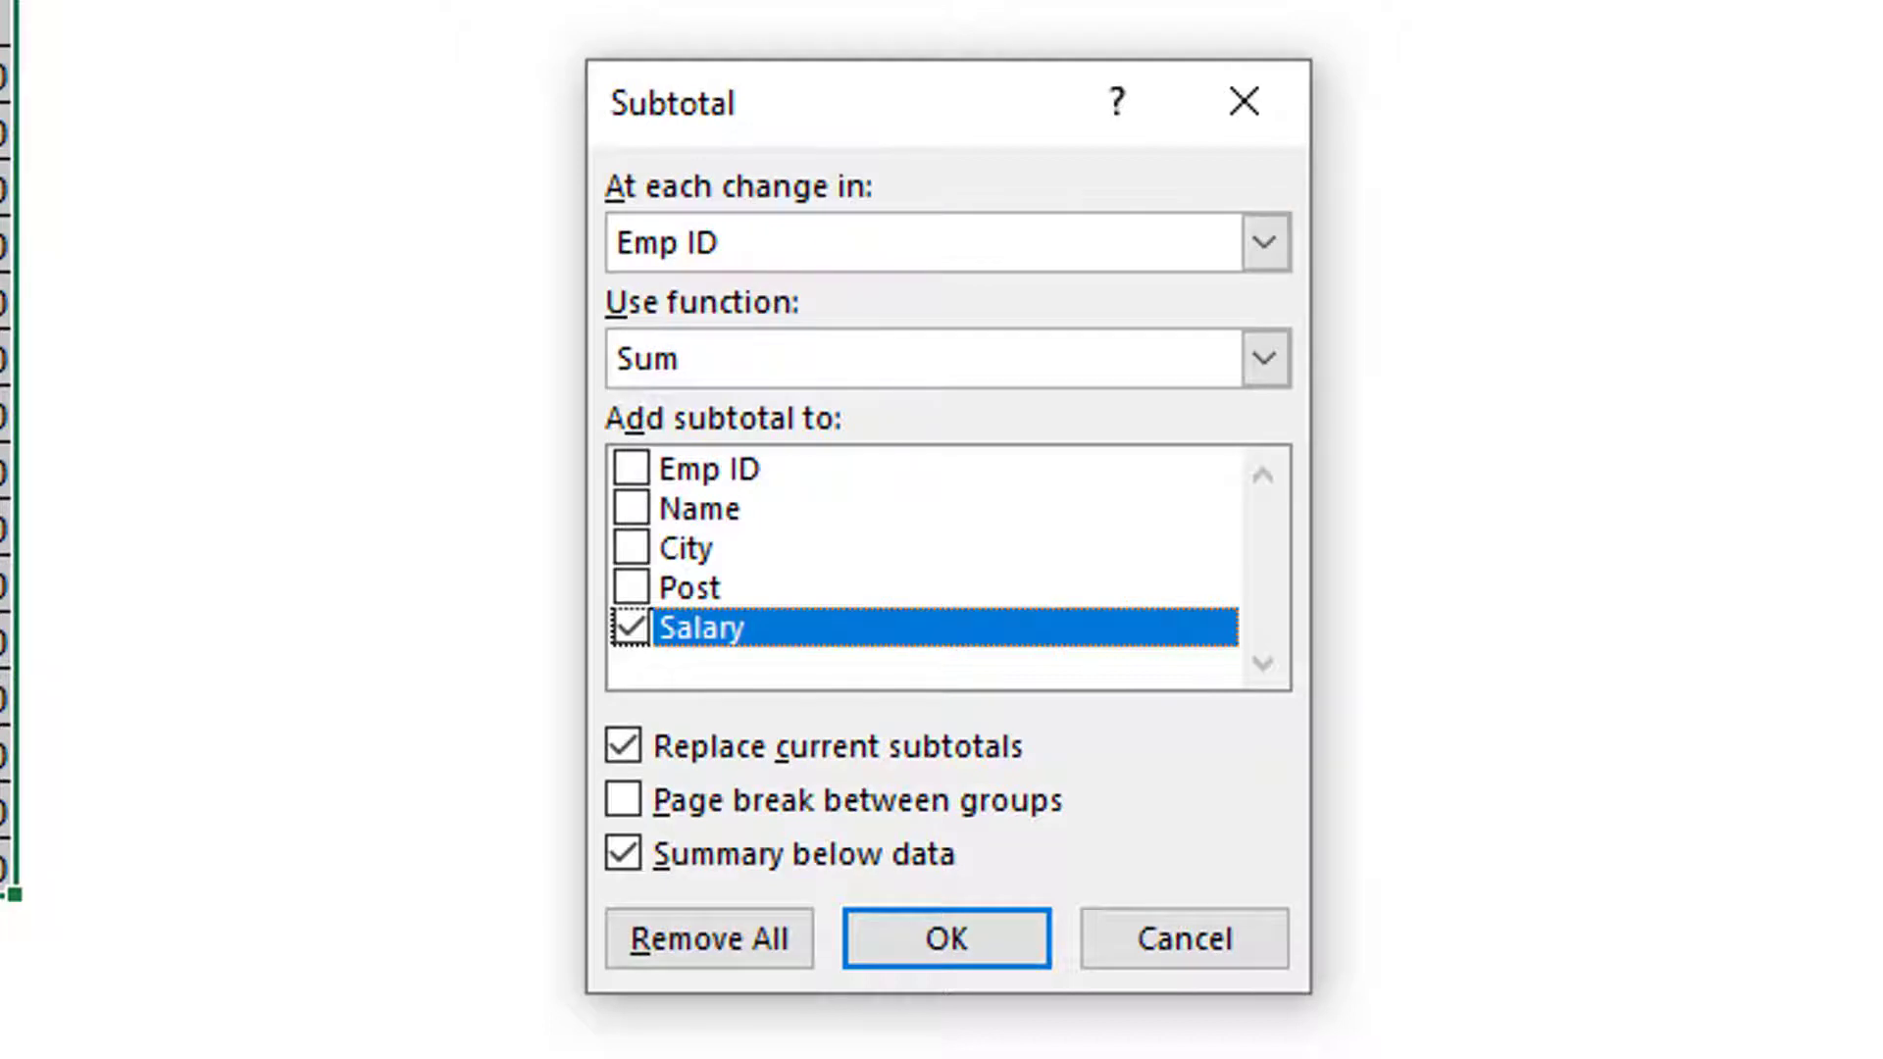
pyautogui.click(698, 251)
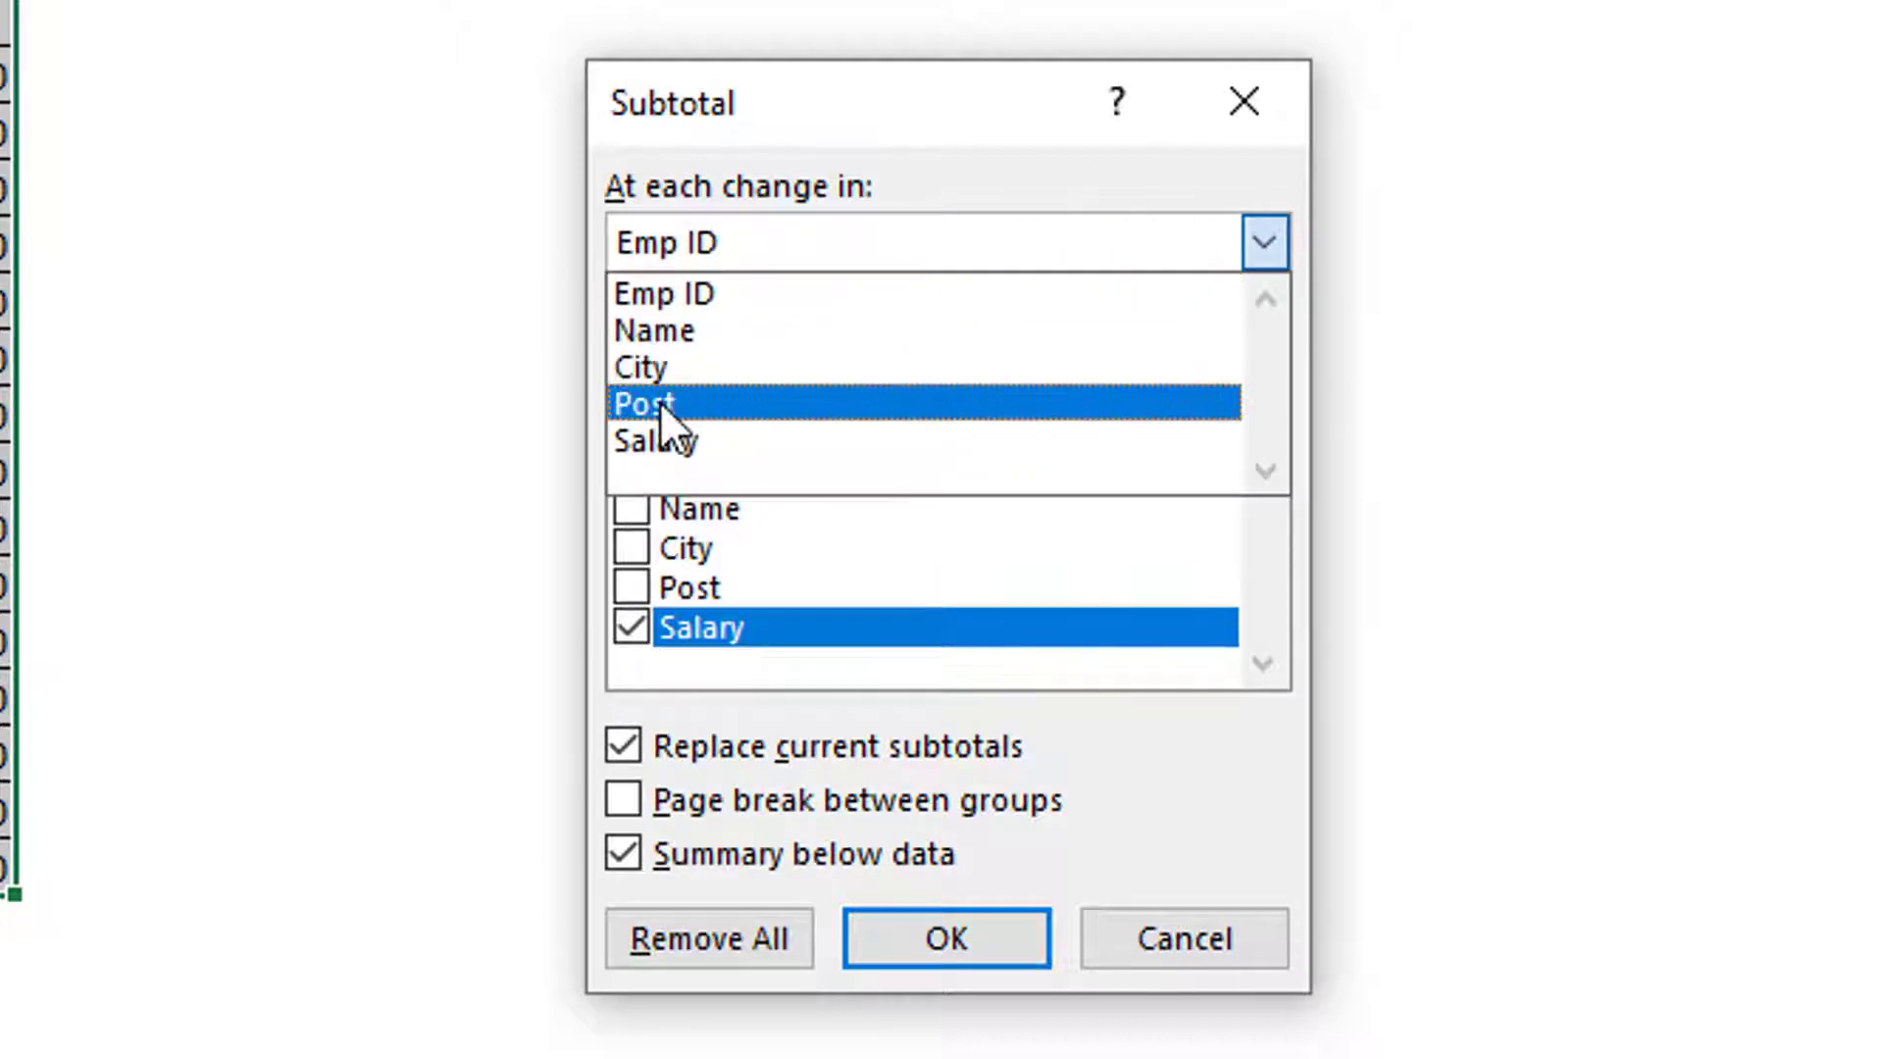
pyautogui.click(661, 402)
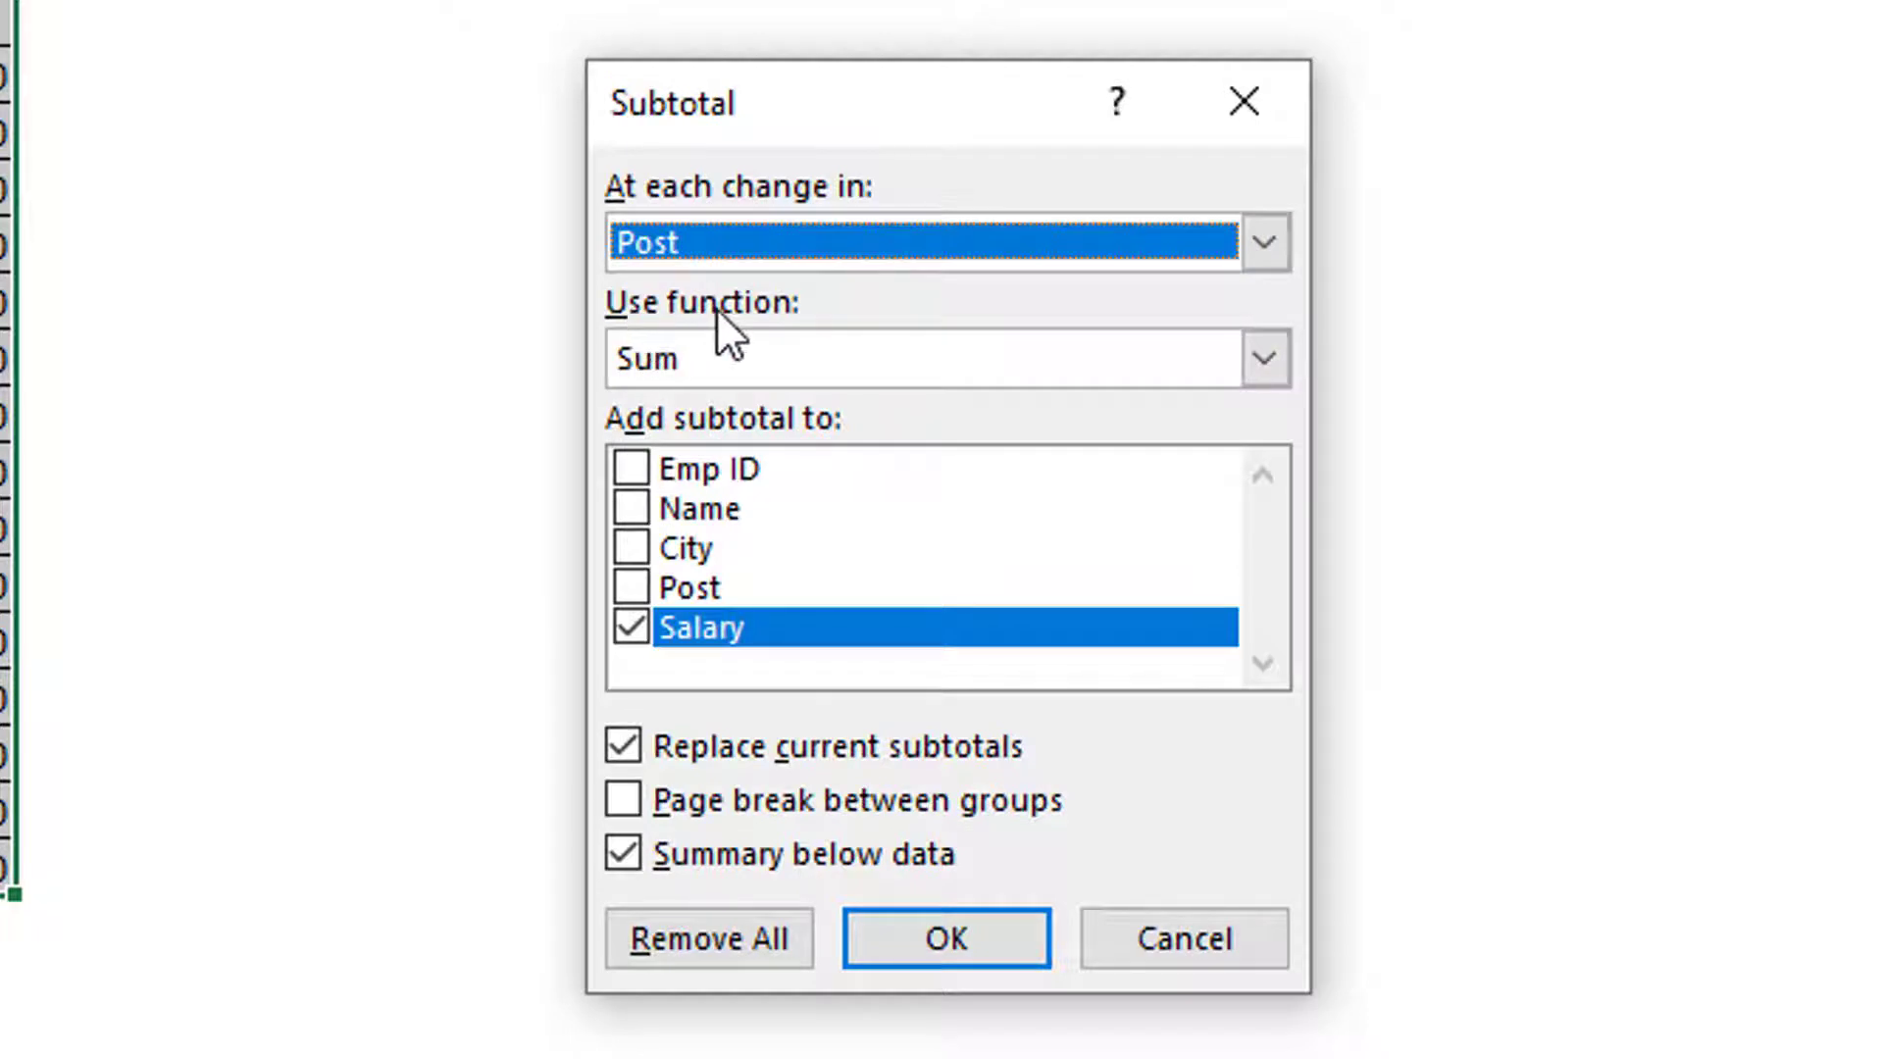
pyautogui.click(726, 359)
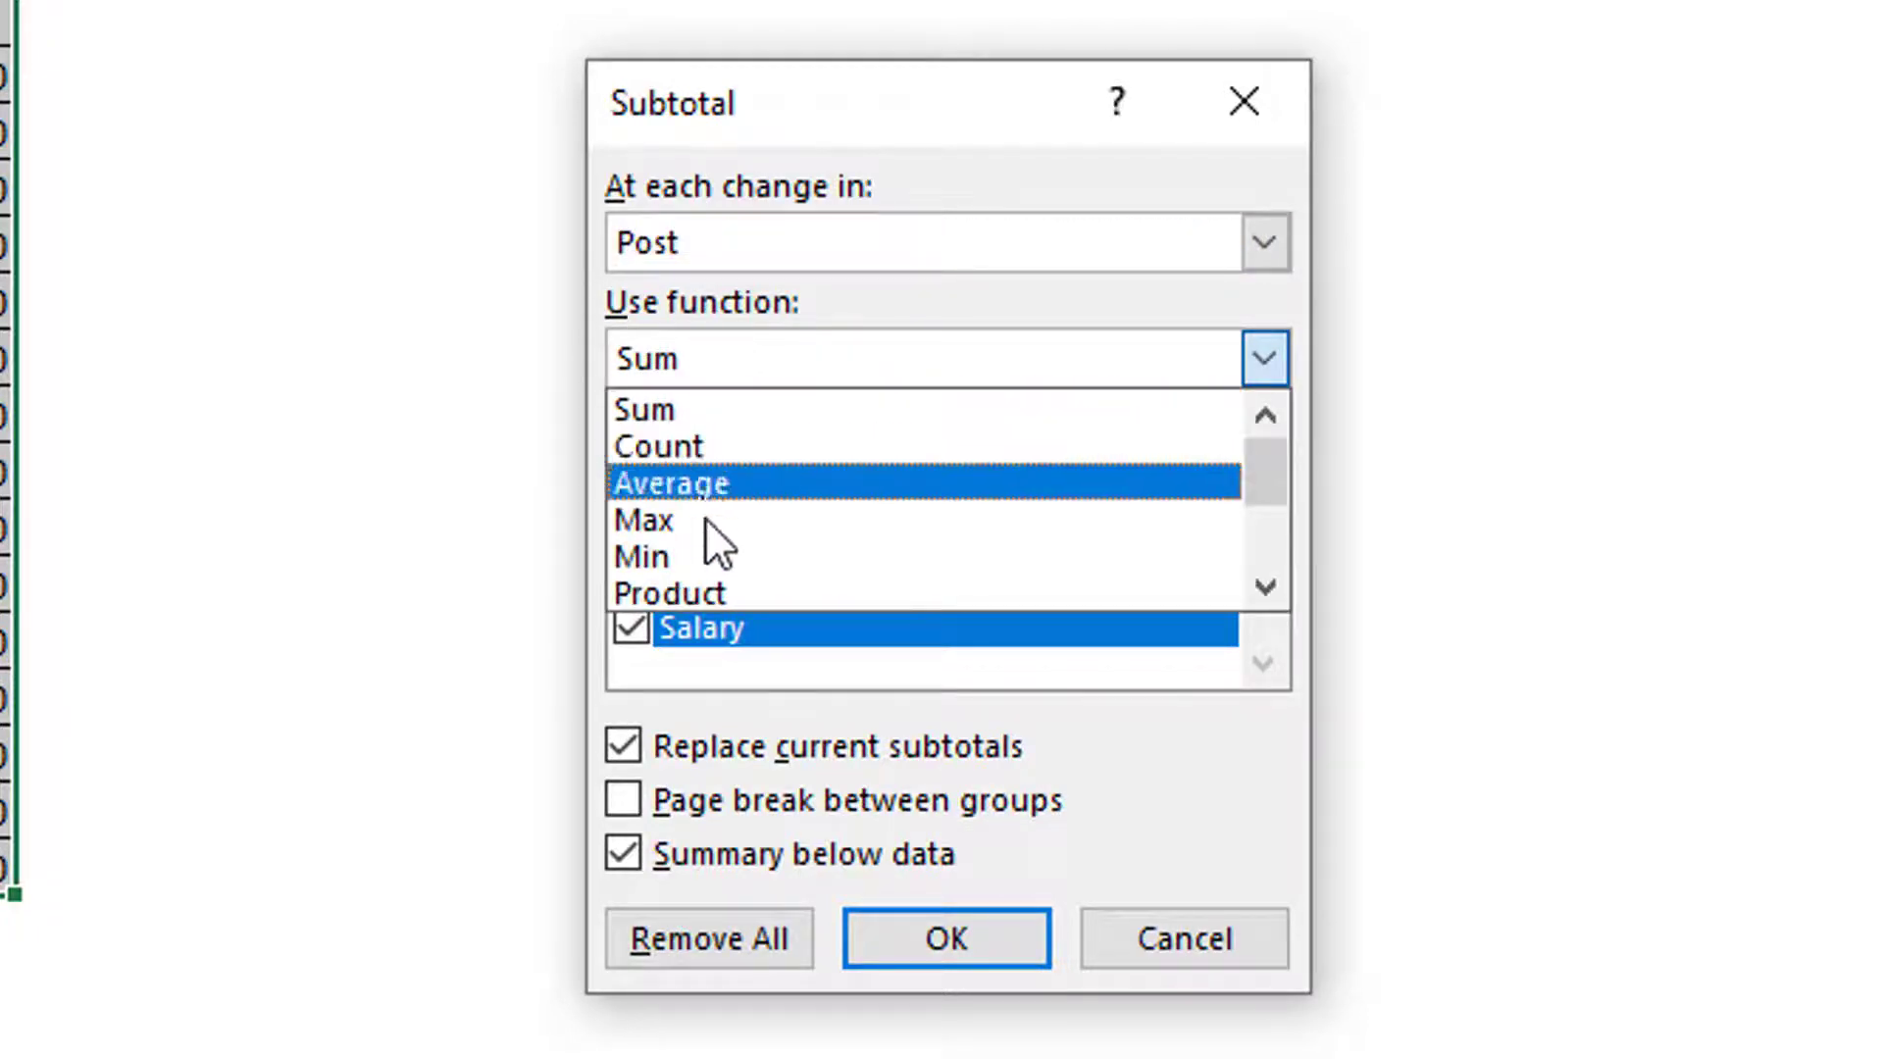
pyautogui.click(637, 402)
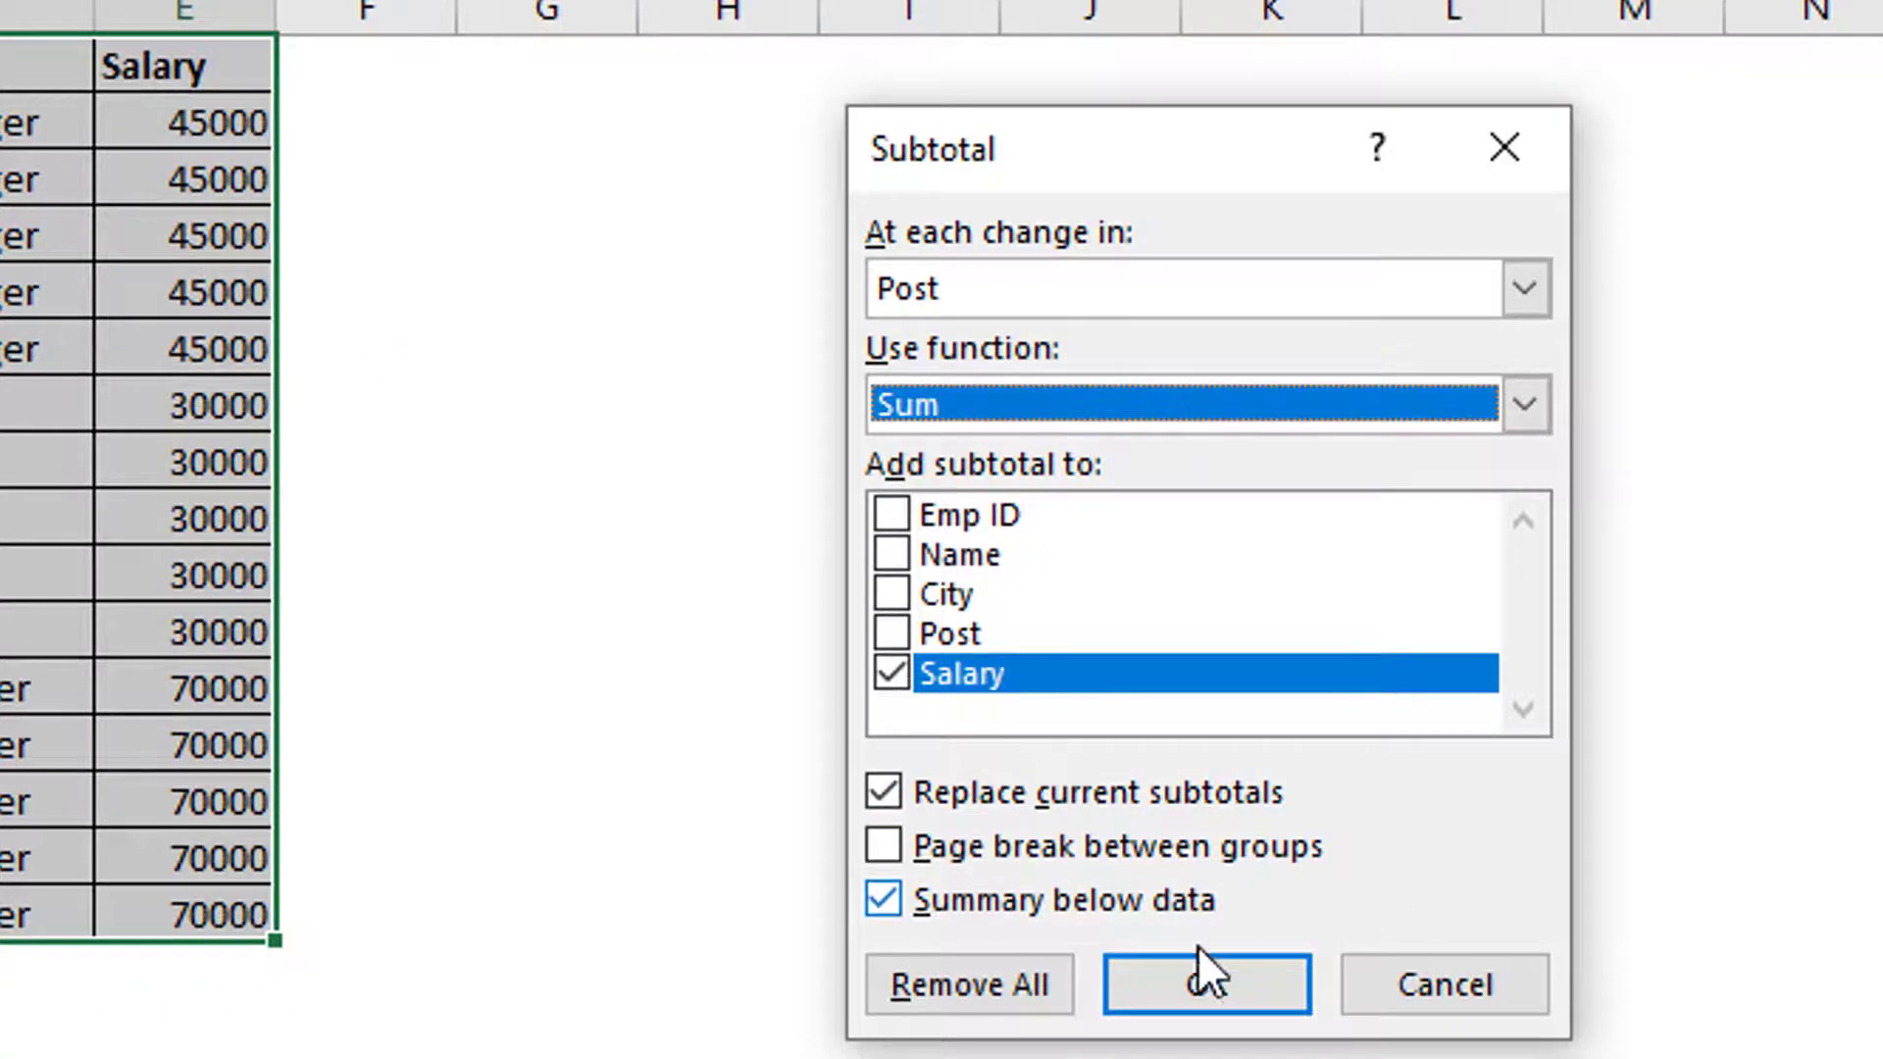
pyautogui.click(1202, 977)
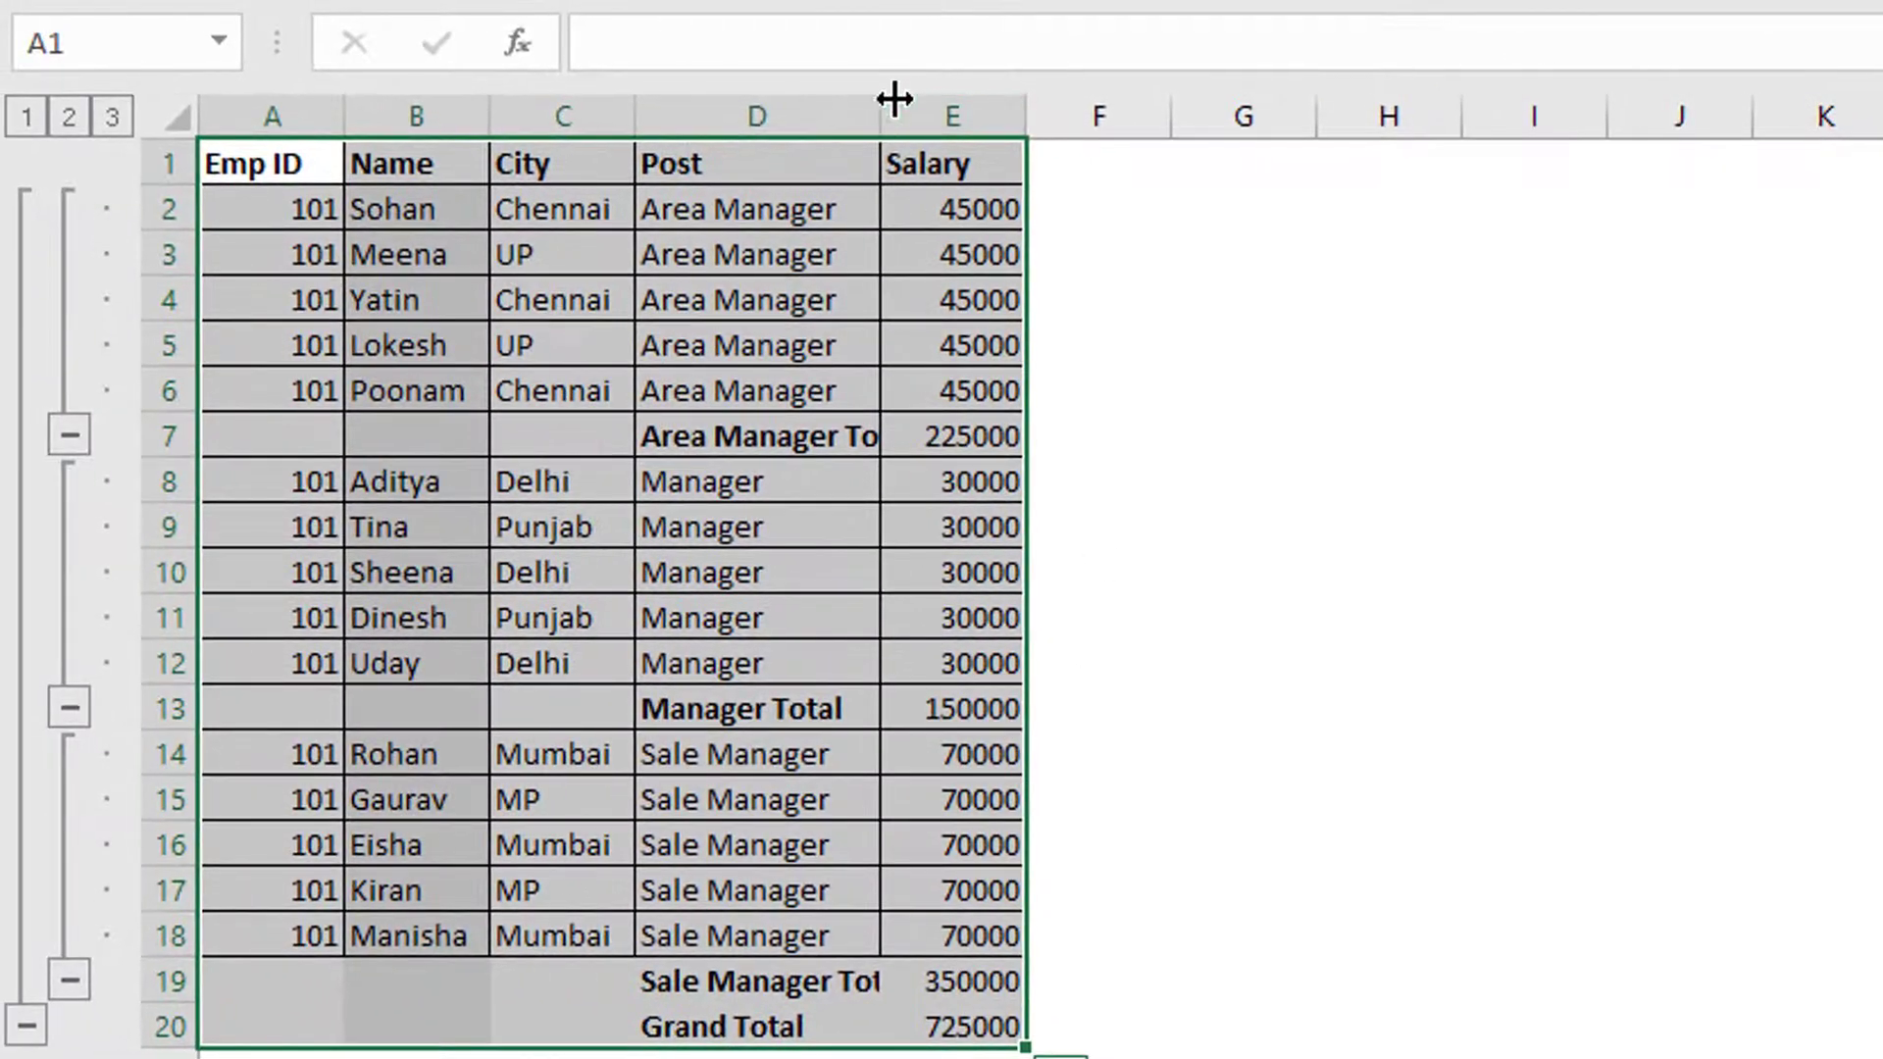
pyautogui.moveTo(581, 59); pyautogui.dragTo(725, 93)
pyautogui.moveTo(1016, 145); pyautogui.dragTo(1013, 144)
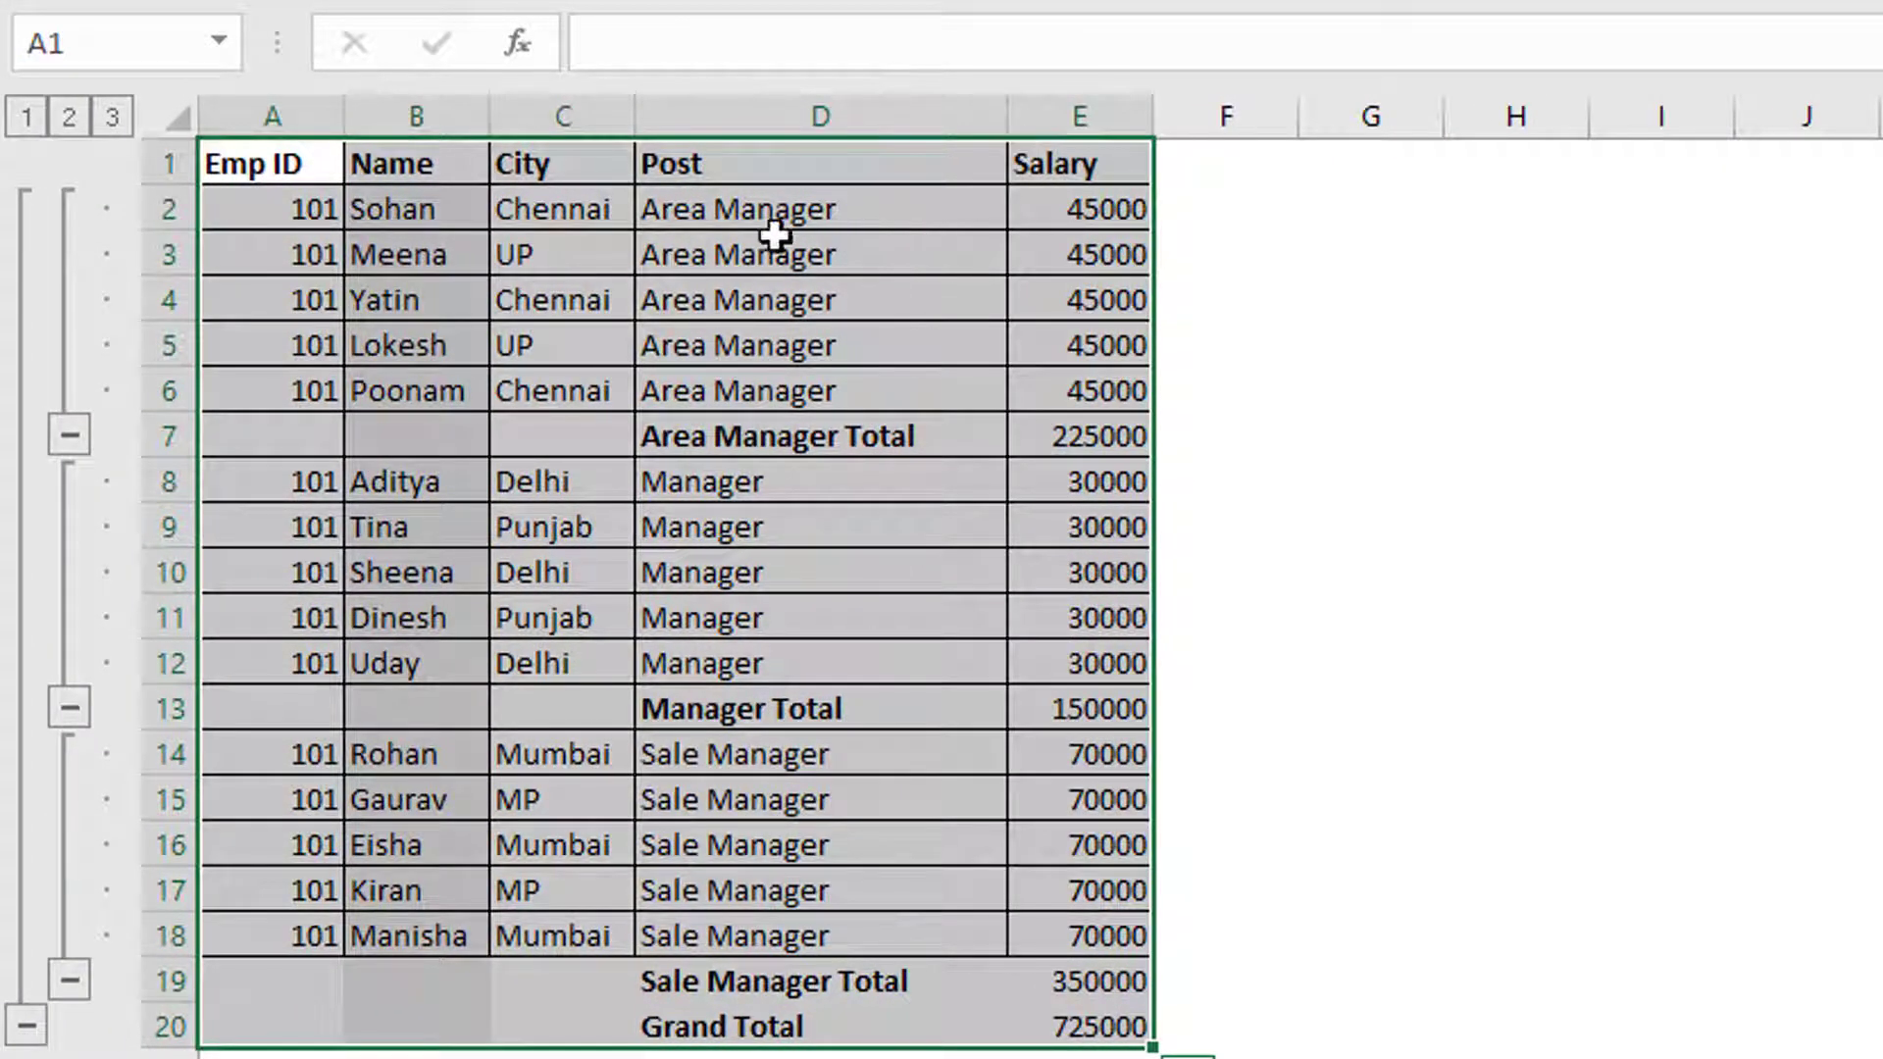
# - Examine the SUBTOTAL formulas in the Salary column for the Grand Total, Area Manager, Manager and Sale Manager total rows
pyautogui.click(1074, 1030)
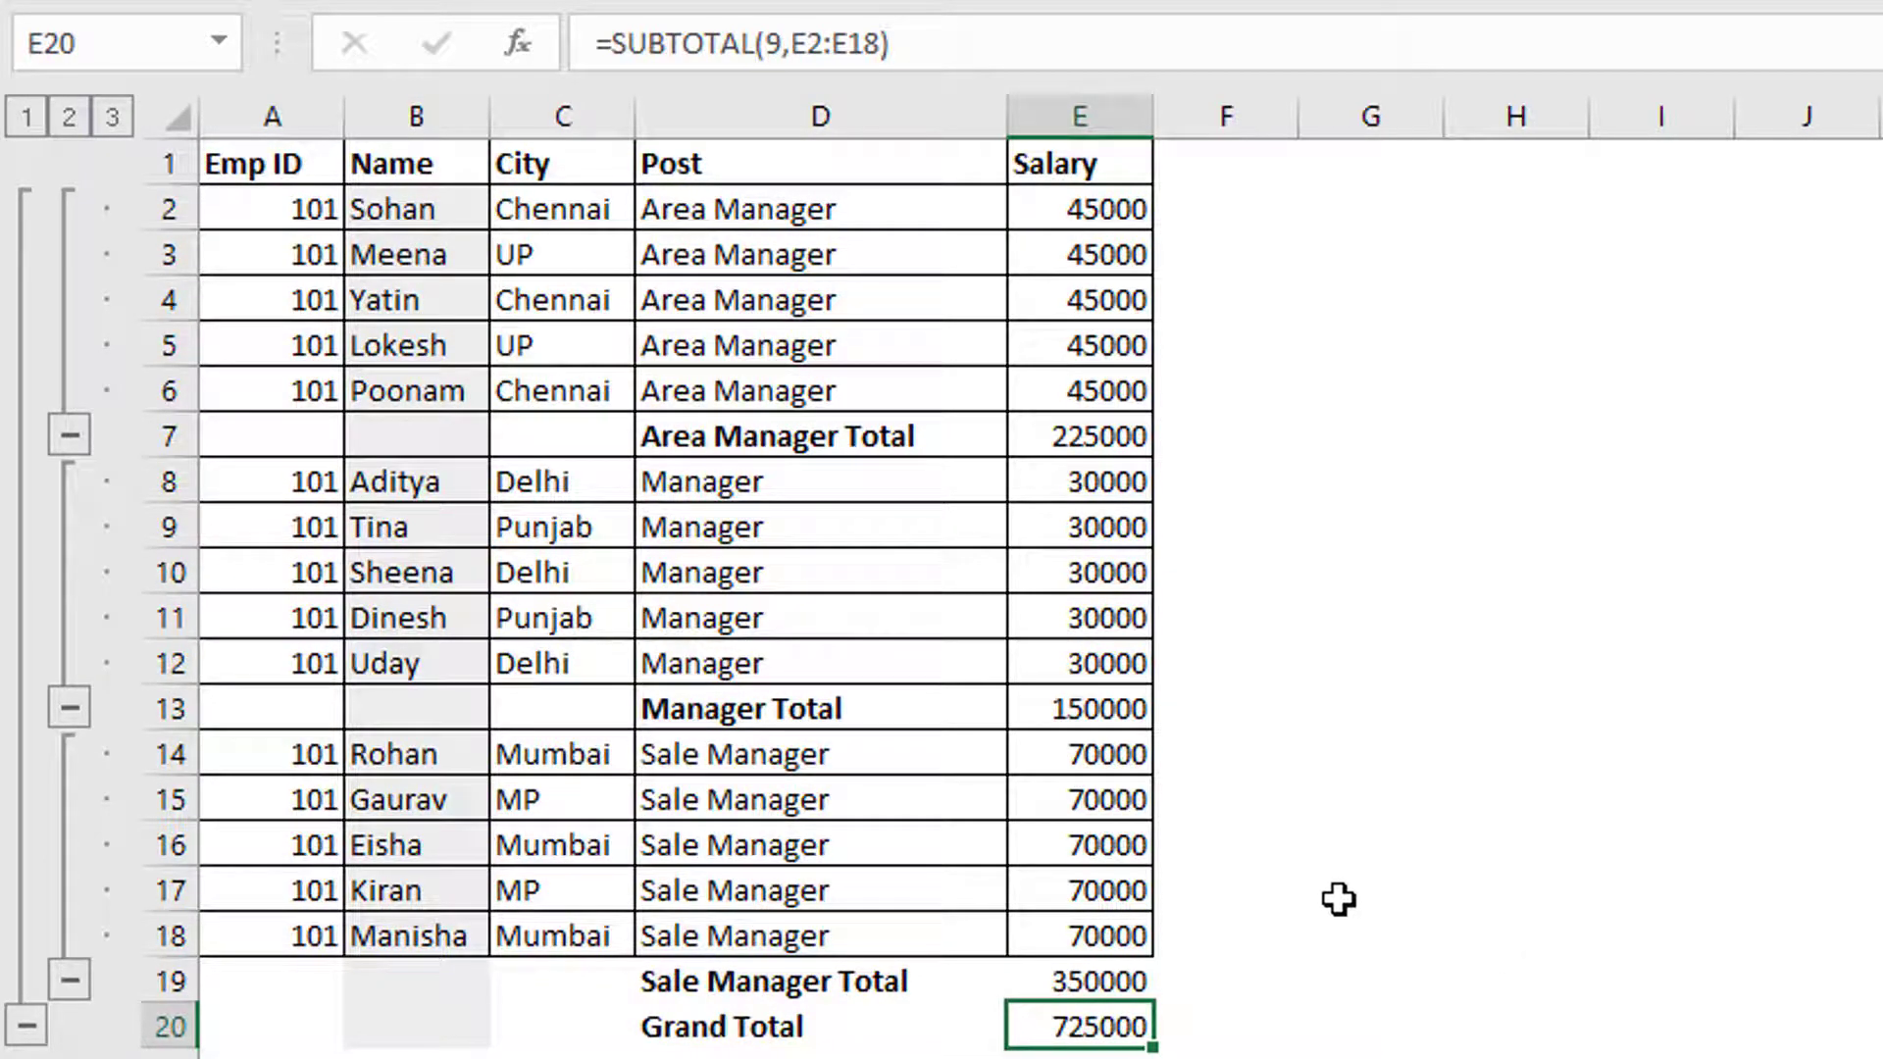
pyautogui.click(739, 446)
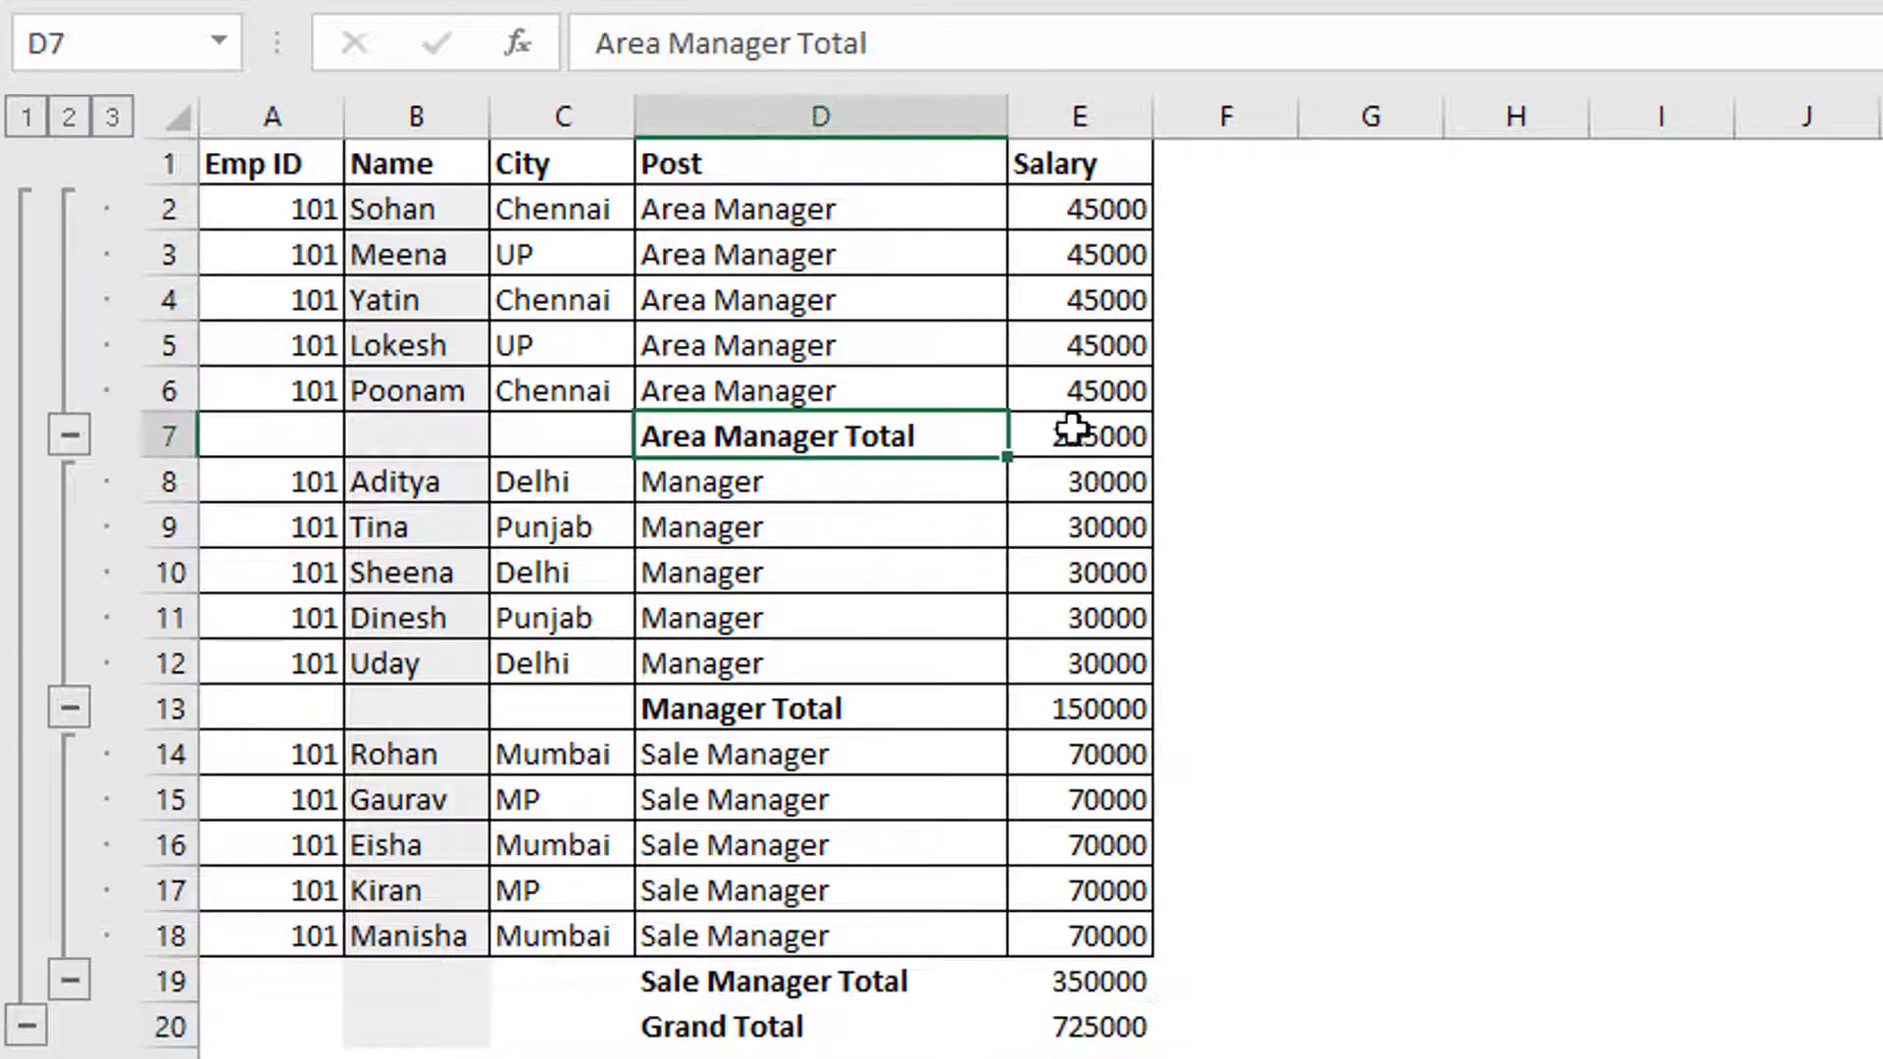
pyautogui.click(1074, 432)
pyautogui.click(985, 709)
pyautogui.click(1084, 702)
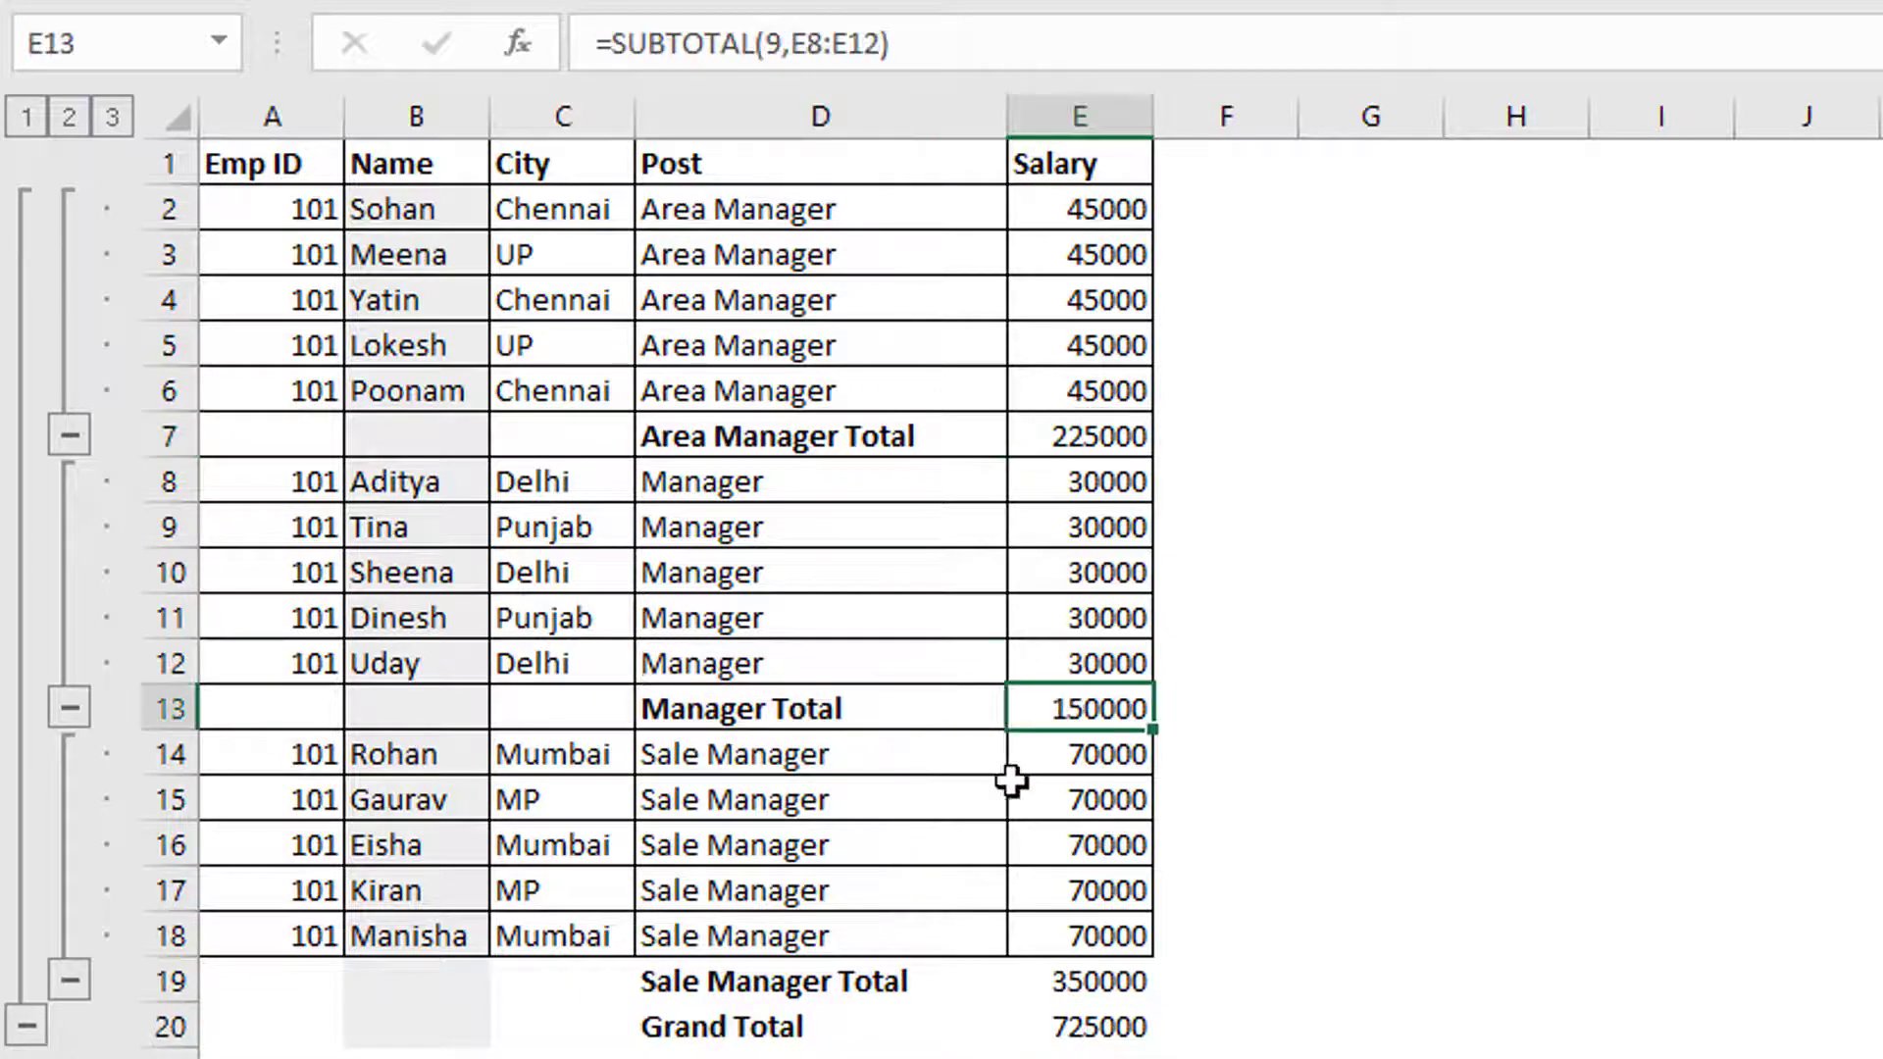
pyautogui.click(829, 986)
pyautogui.click(1064, 985)
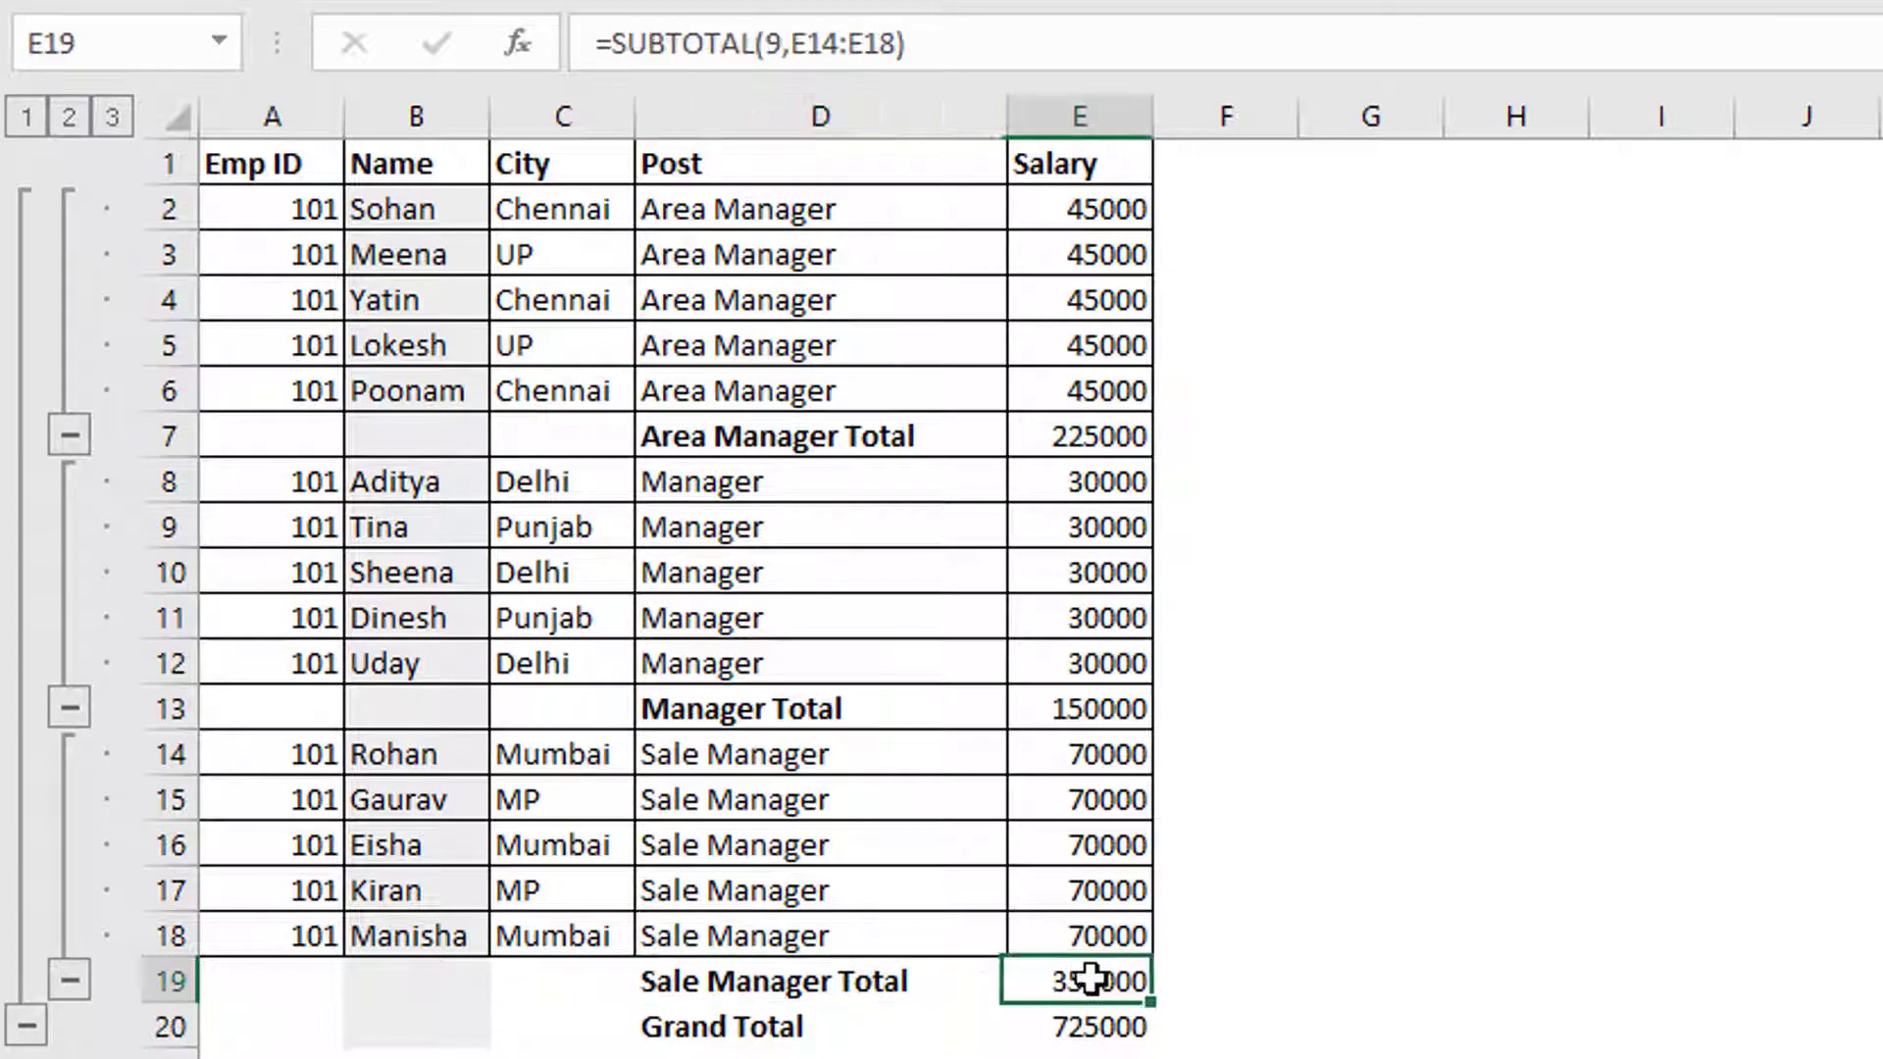